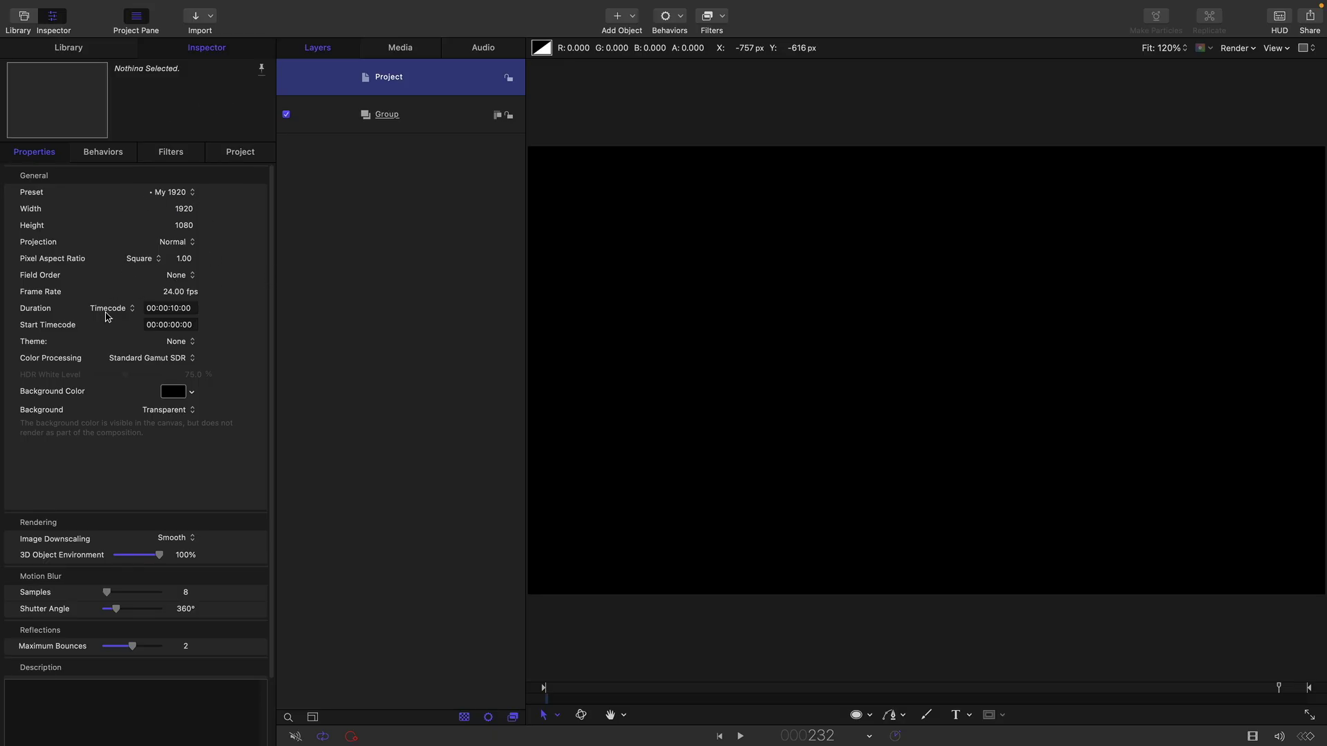
Step: Add a Color Solid generator and set its colour to 50% grey
left_click(413, 118)
left_click(67, 47)
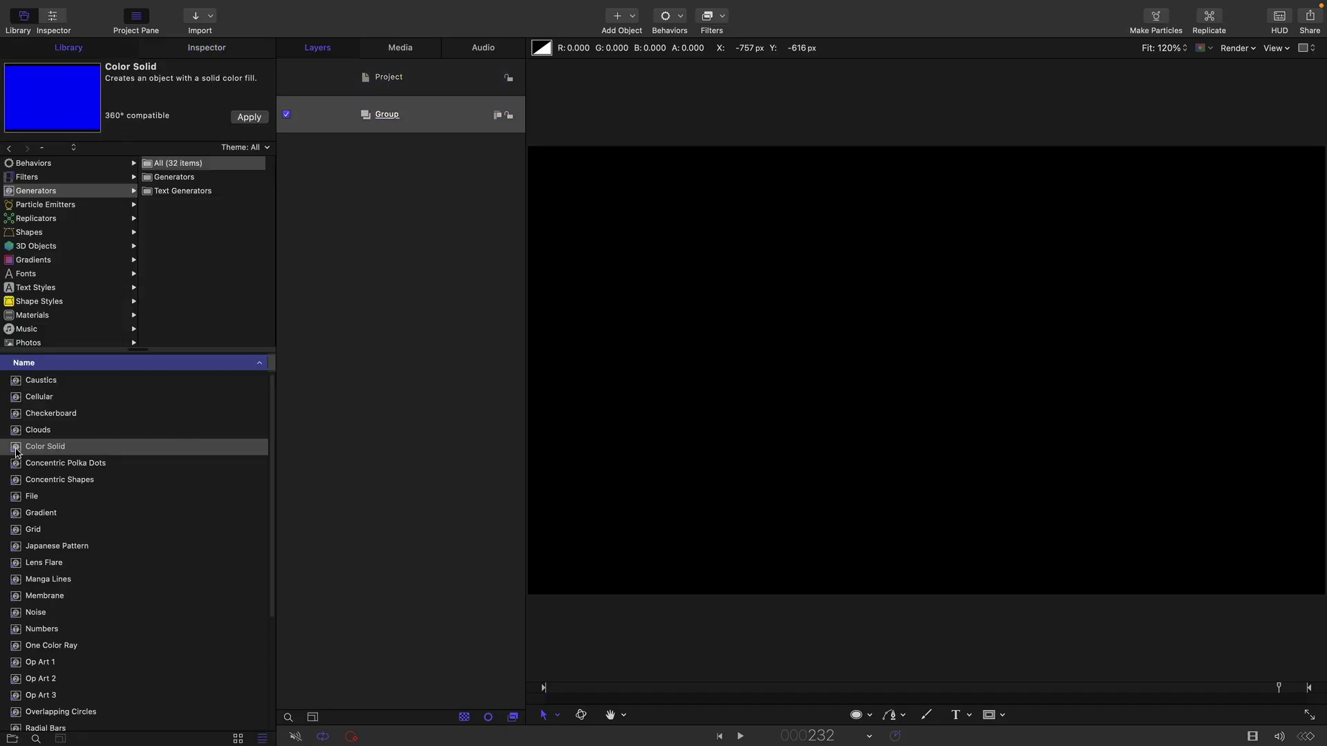
left_click(253, 117)
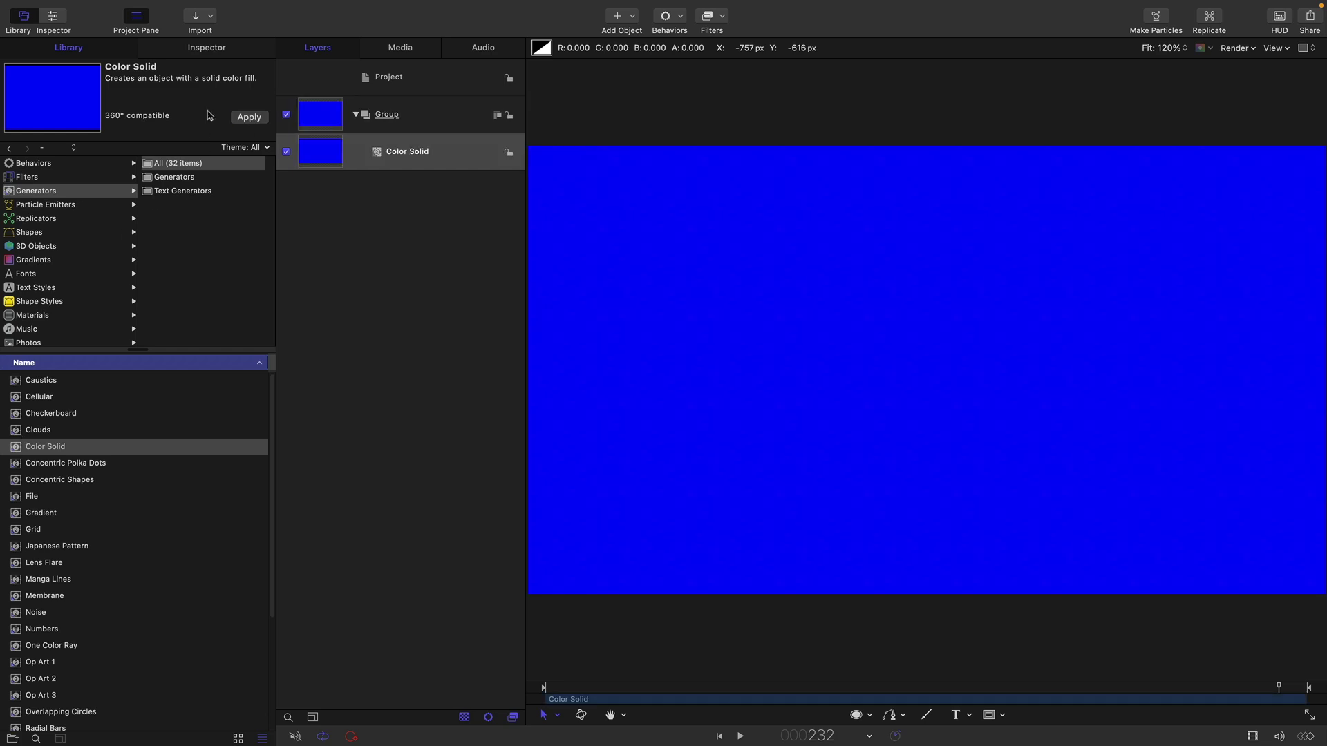
left_click(204, 46)
left_click(189, 243)
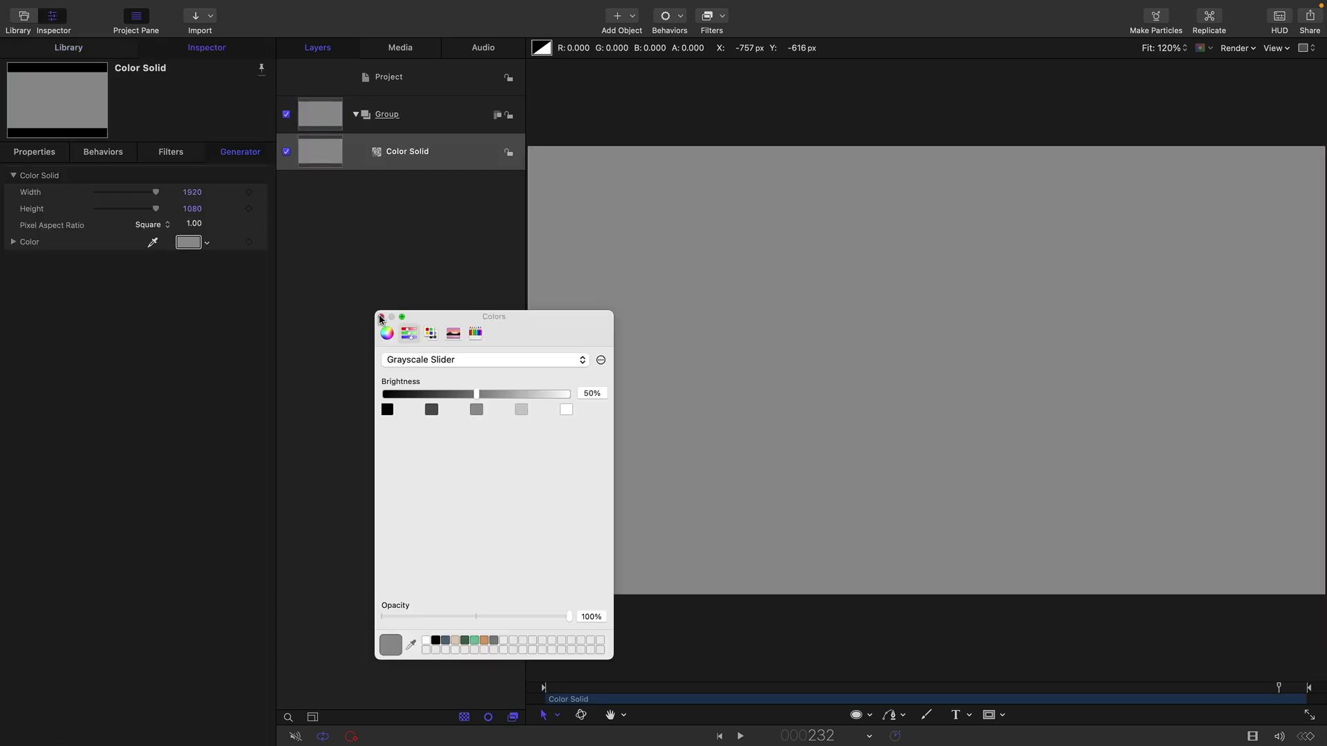
left_click(381, 318)
left_click(338, 78)
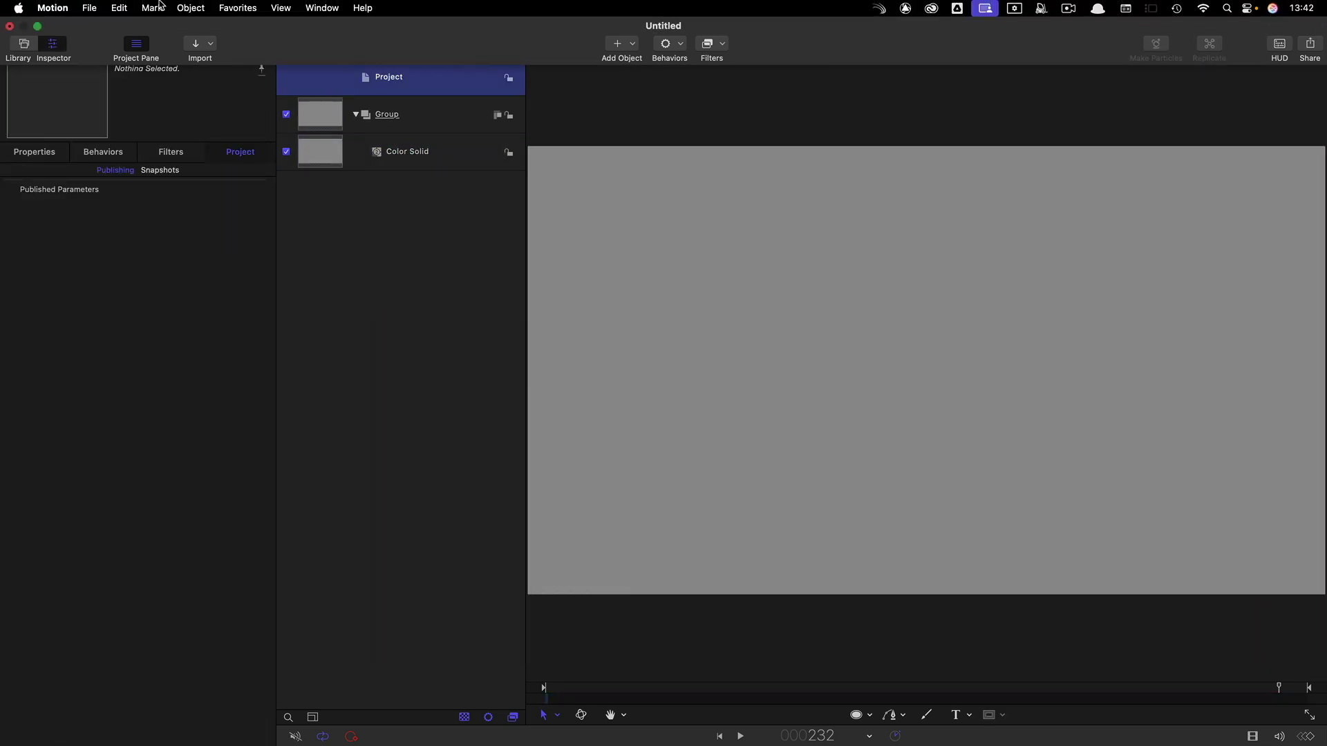
Step: Create a new group, draw a circle in it, and set its radius to 50
left_click(191, 7)
key("super+shift+n")
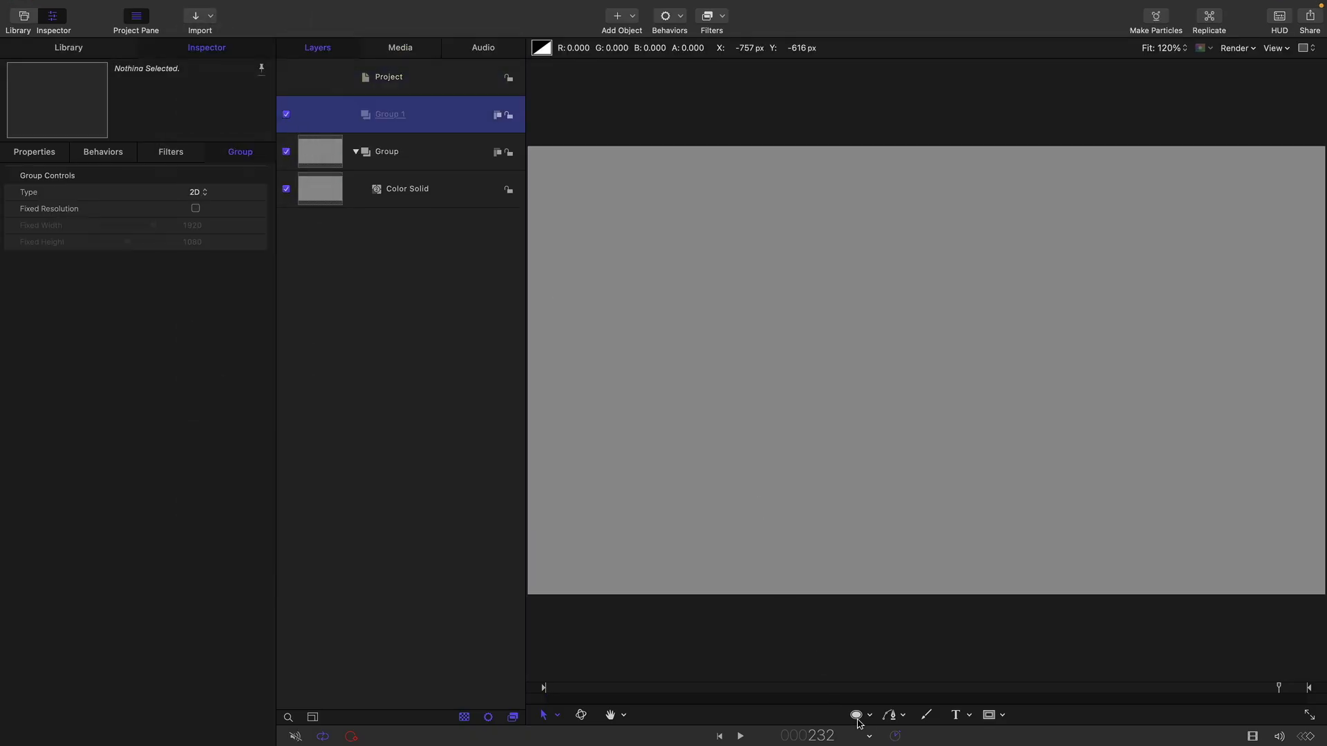
left_click(857, 721)
left_click_drag(847, 347, 897, 397)
left_click(187, 170)
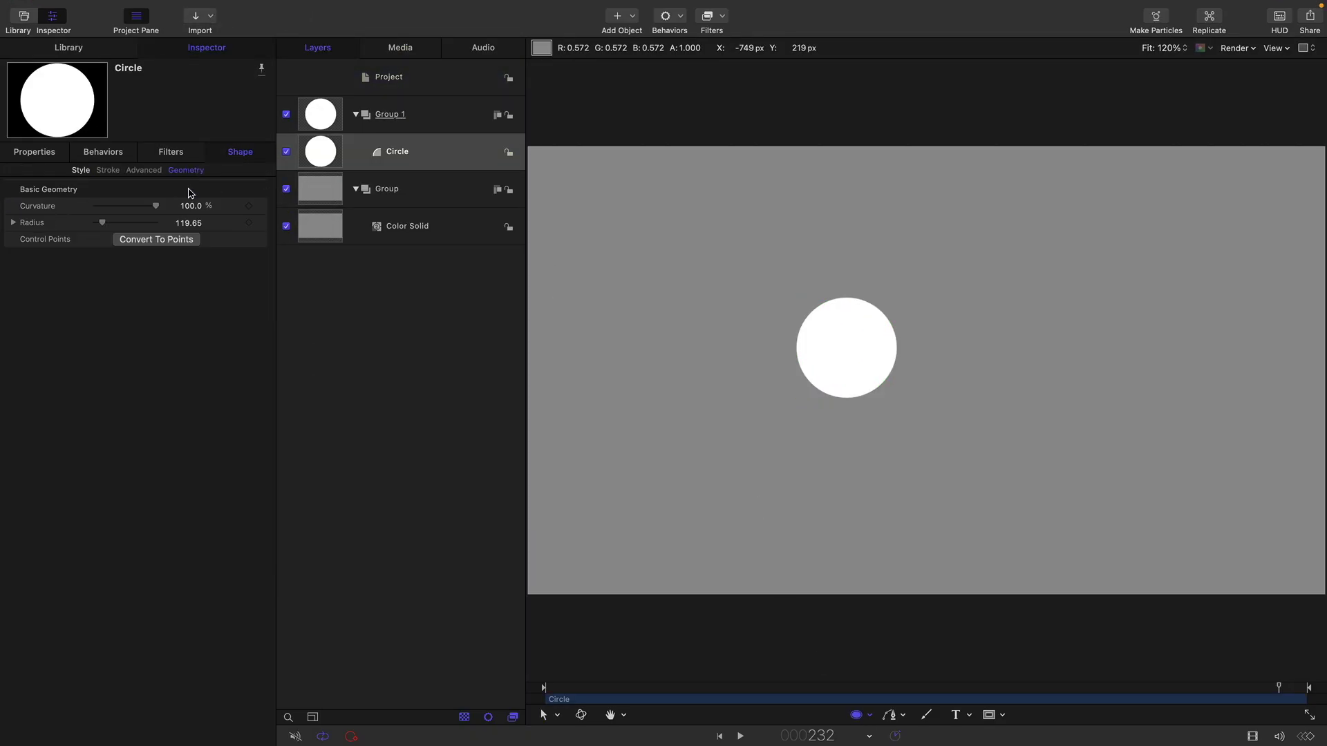
left_click(187, 222)
type("50")
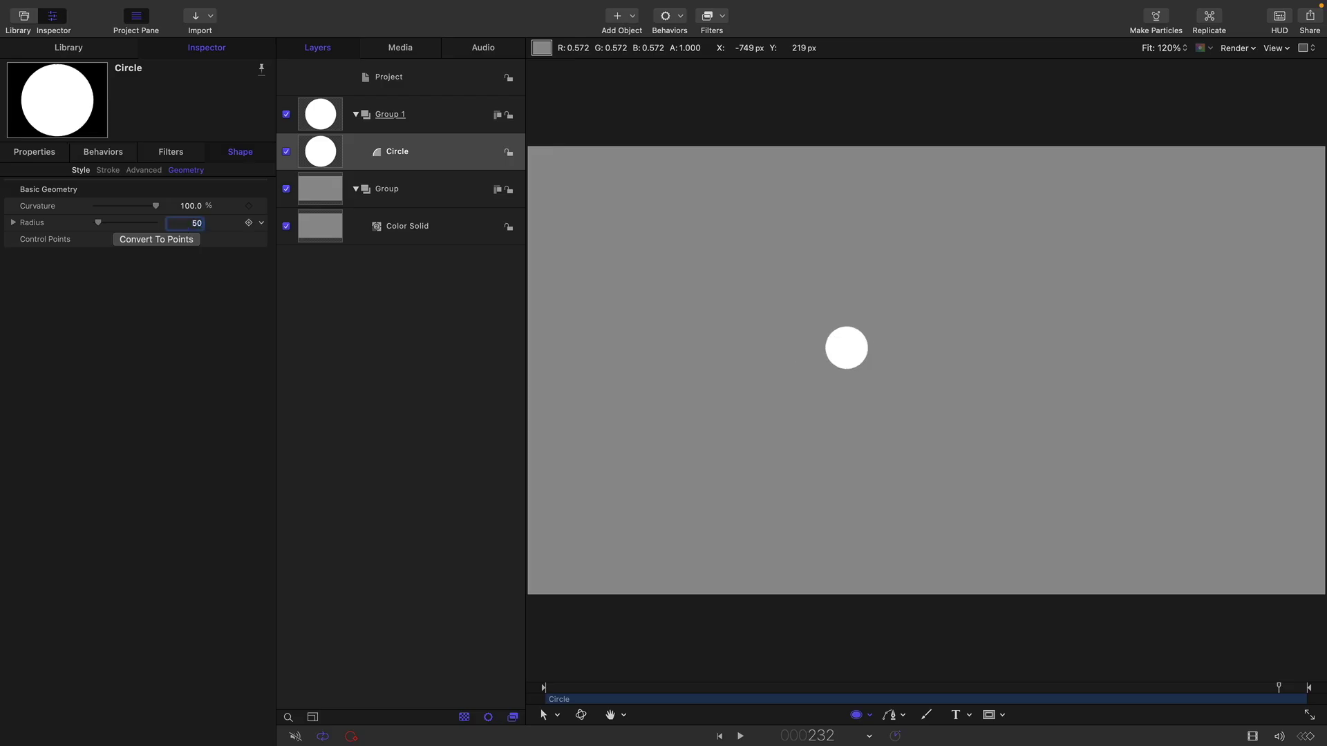
Step: Reset the circle's position to the centre and give it a dark magenta fill
left_click(40, 151)
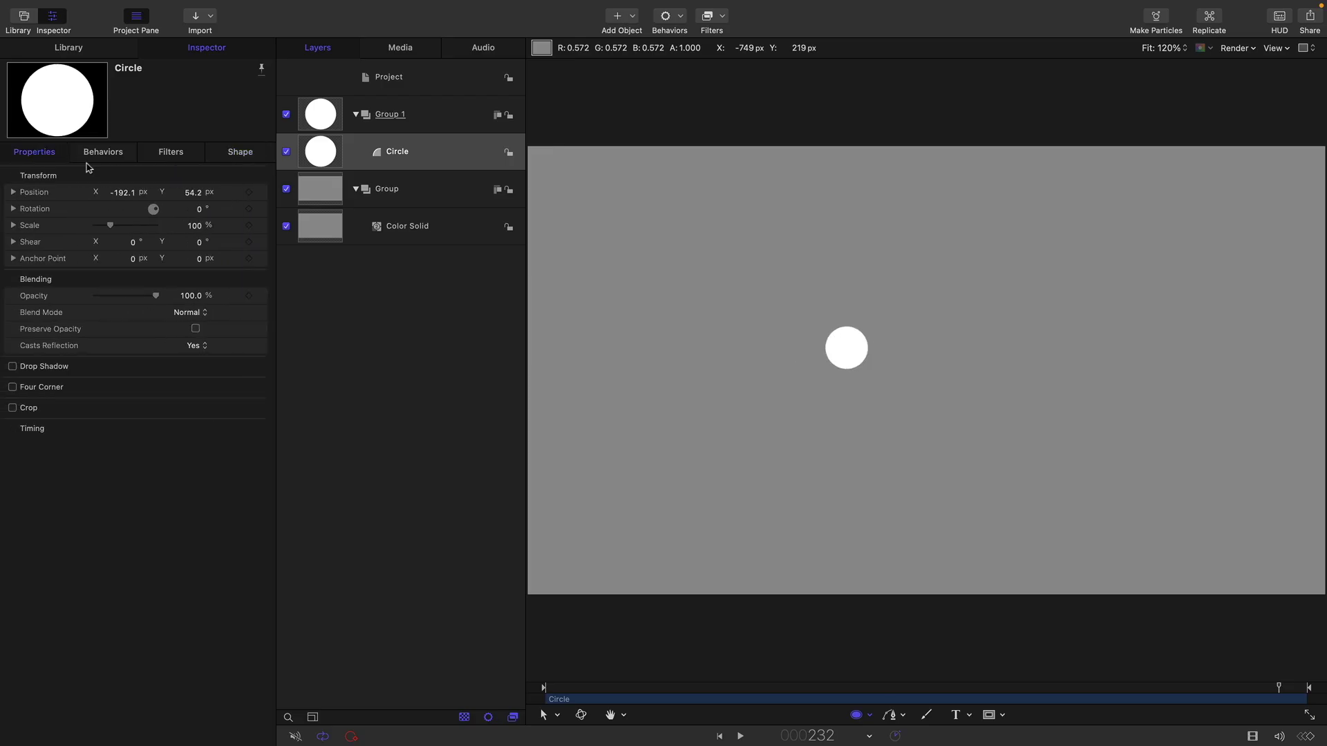
right_click(128, 173)
left_click(148, 174)
left_click(239, 152)
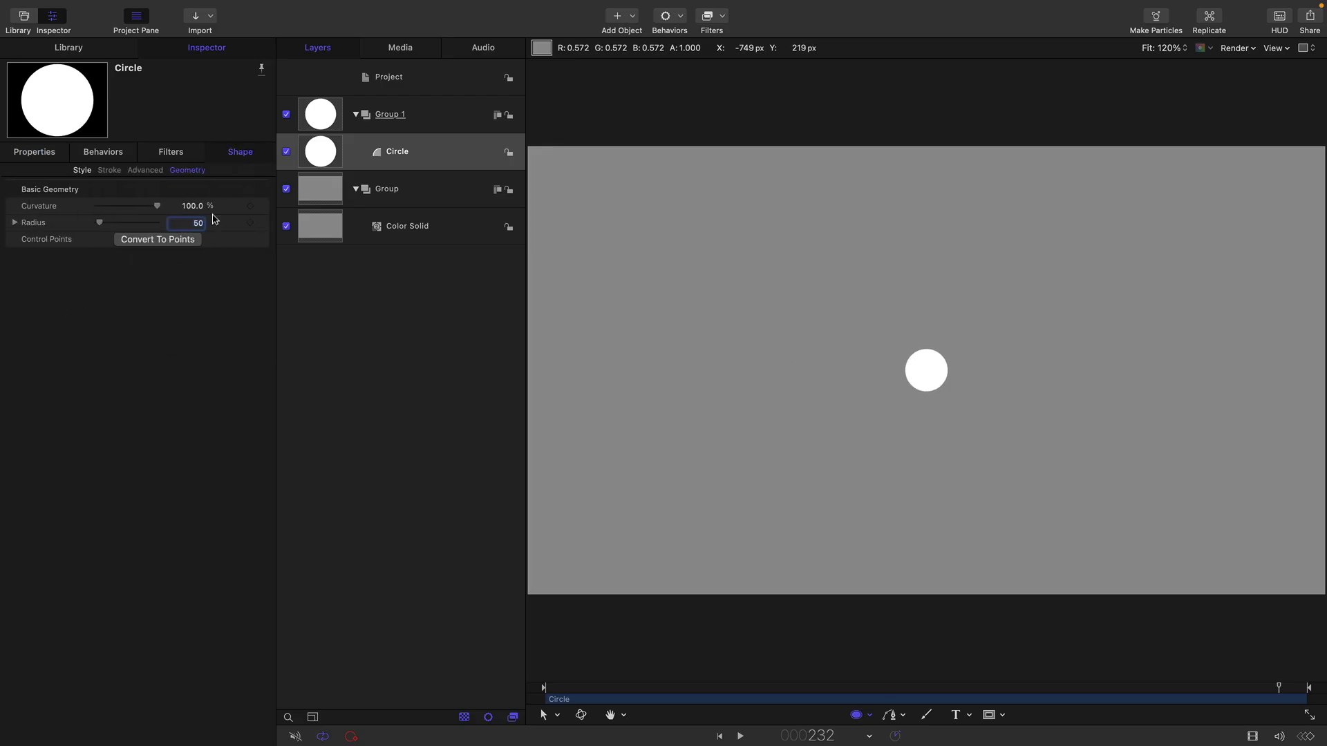
left_click(81, 170)
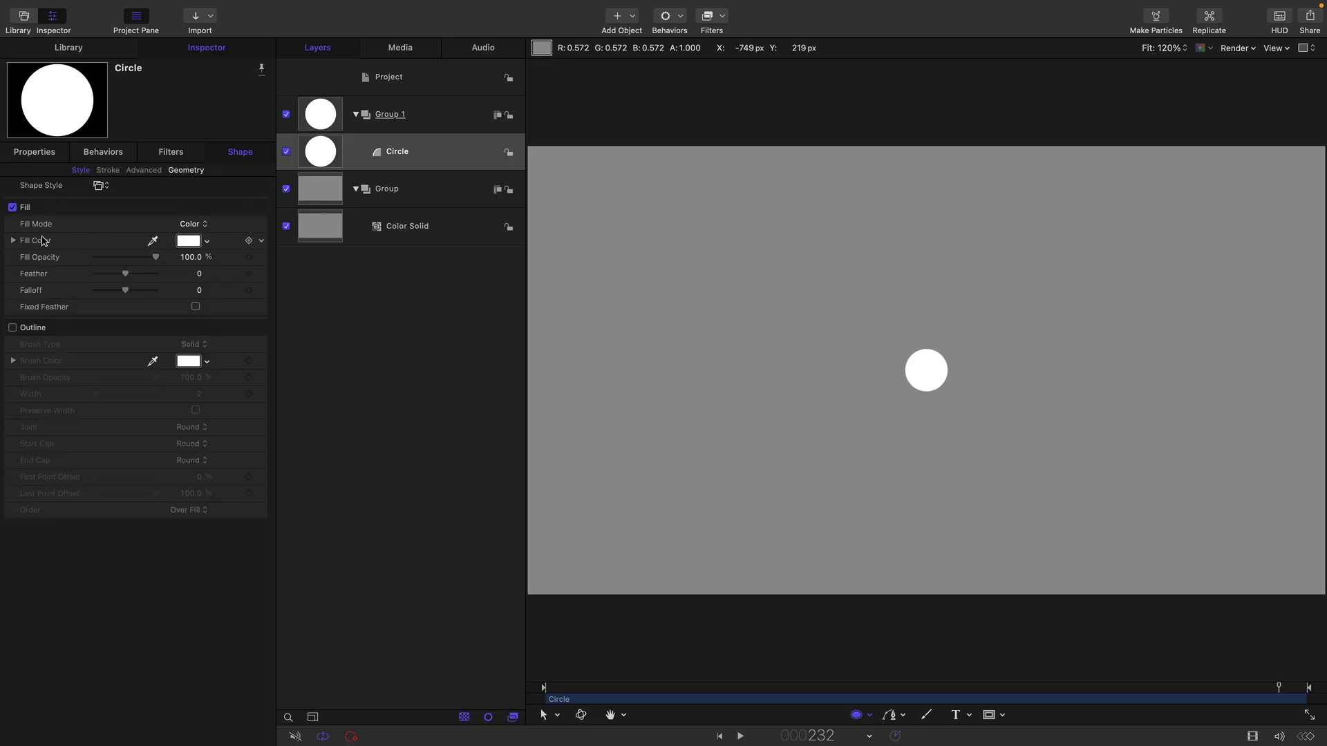
left_click(188, 241)
left_click(387, 333)
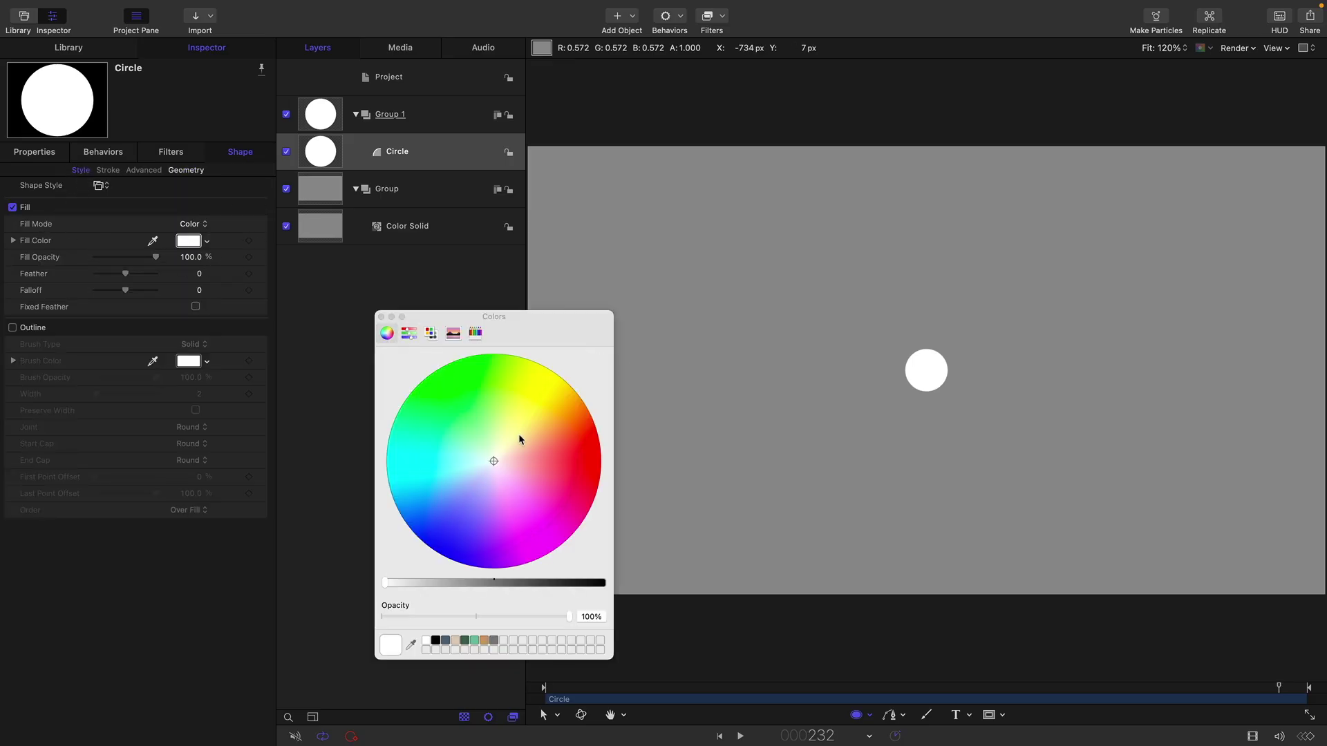
left_click(518, 438)
left_click(331, 159)
mouse_move(266, 2)
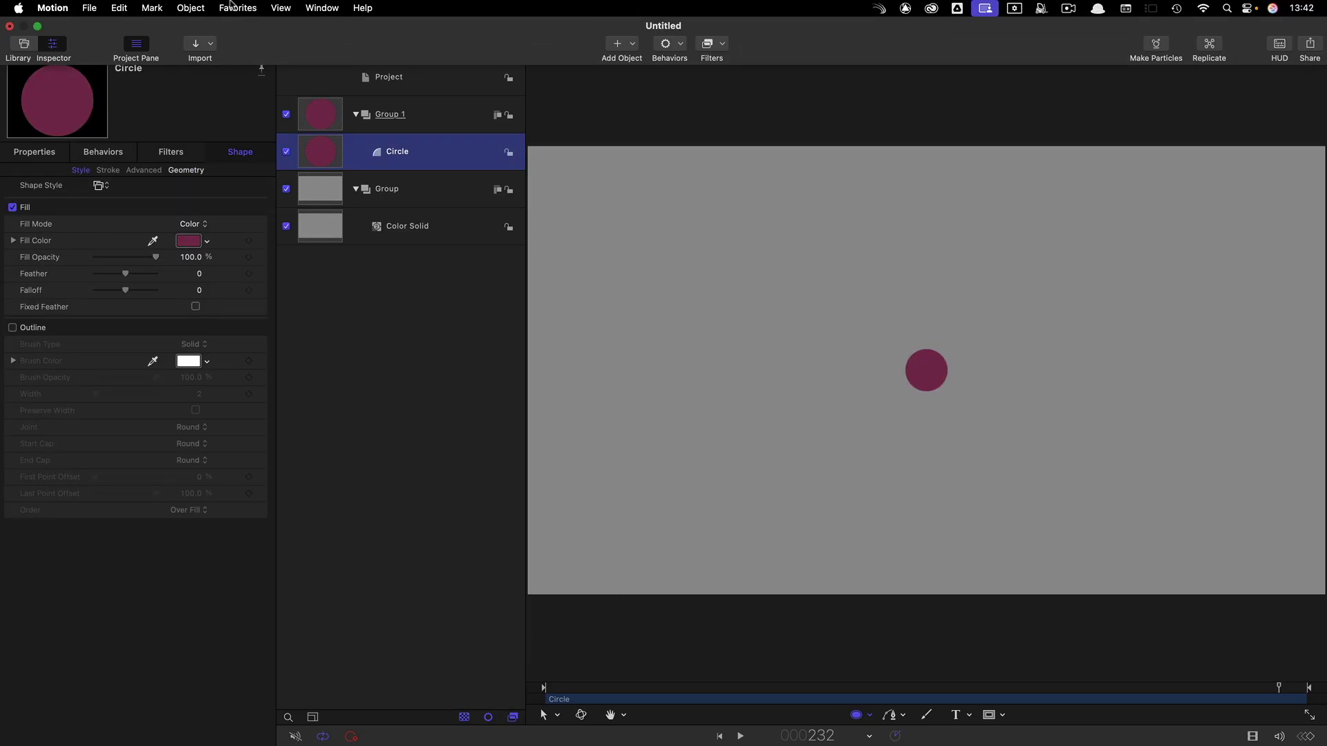
left_click(187, 8)
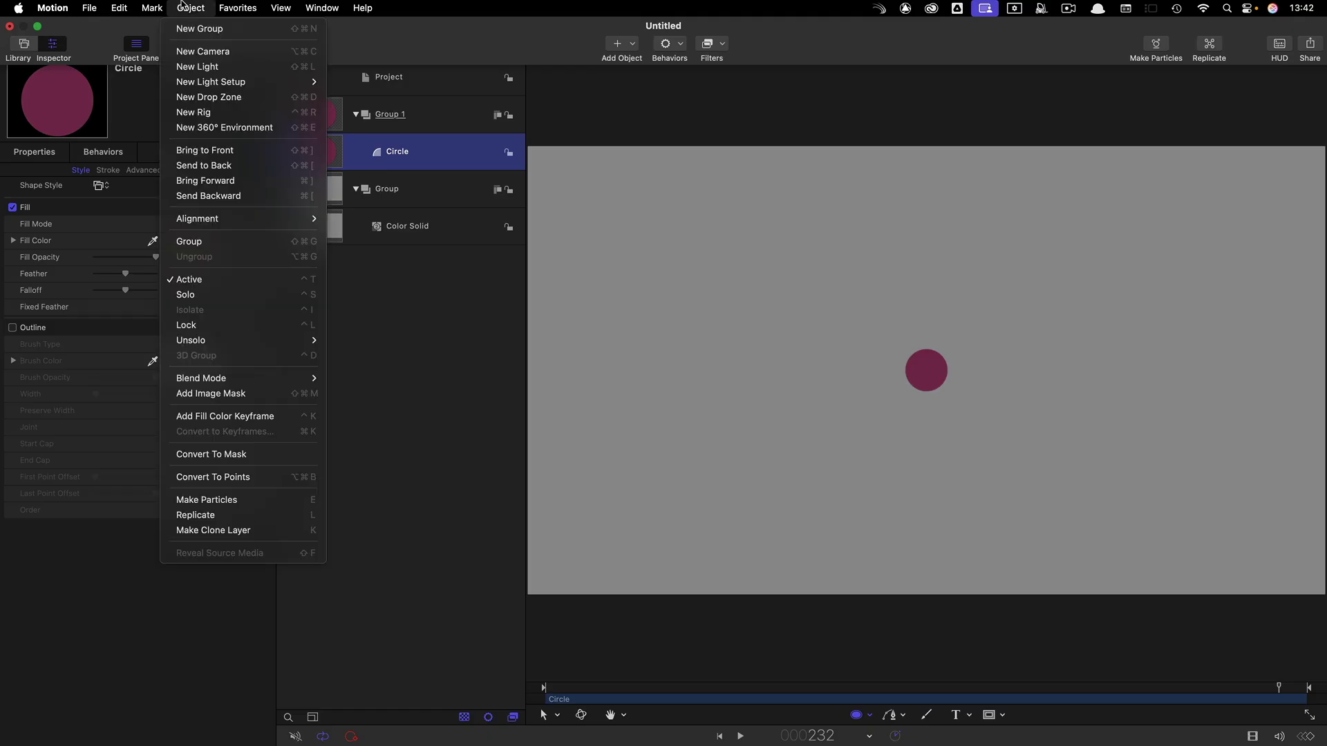
Step: Replicate the circle and size the replicator to 1800 px wide, 1 row, 18 columns
left_click(247, 515)
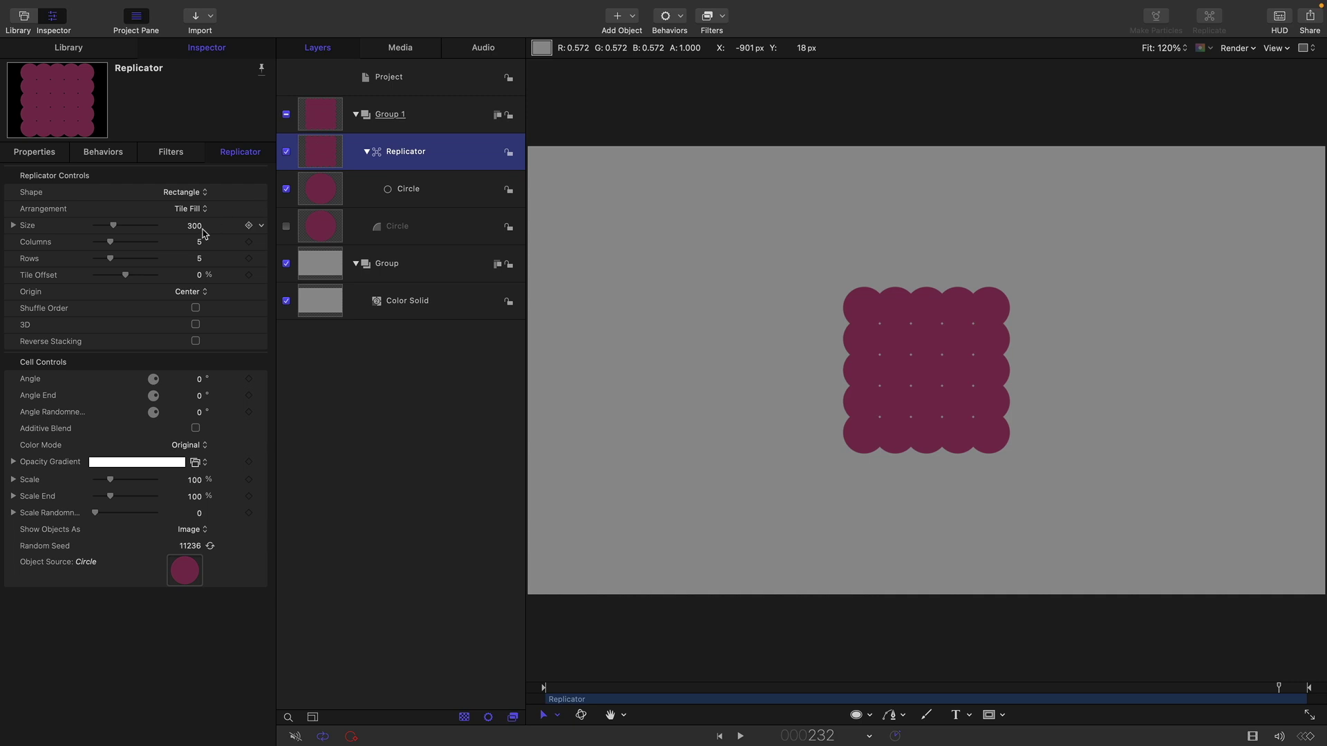
left_click(13, 225)
left_click(191, 243)
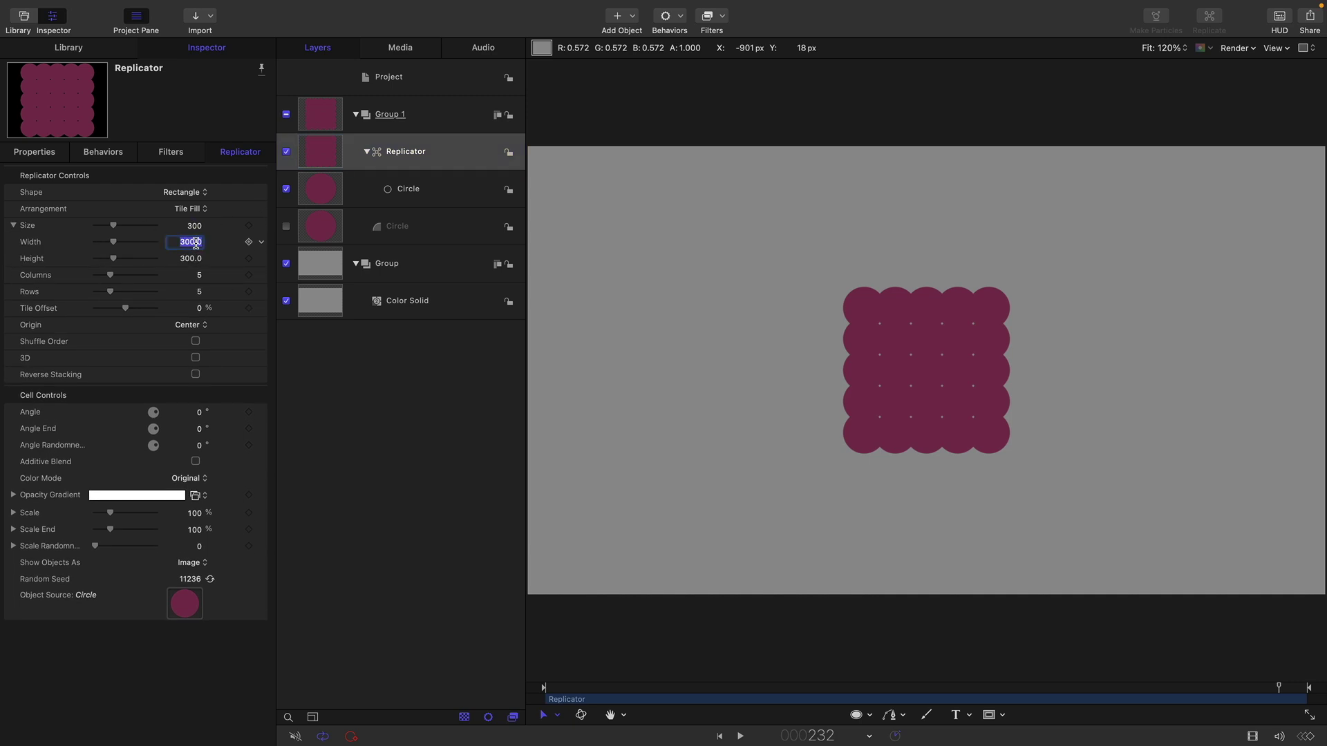
type("1800")
key("Return")
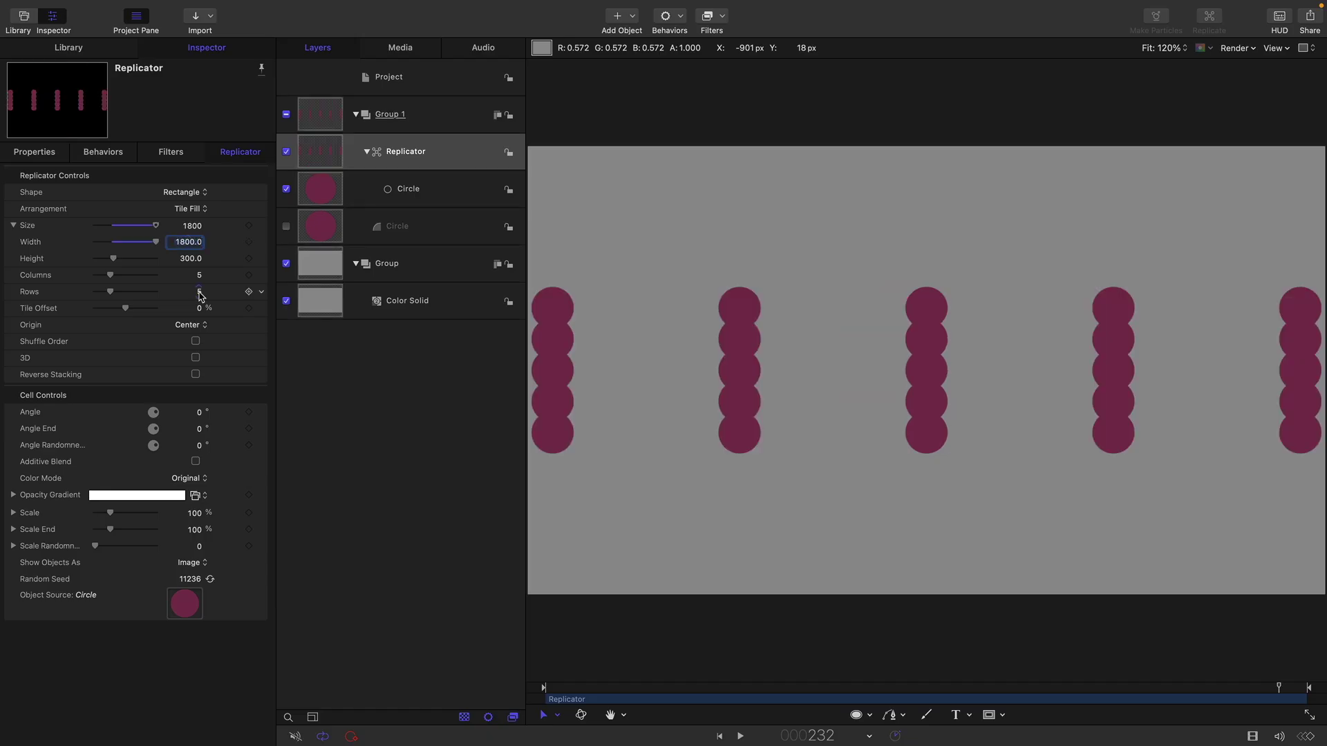
left_click(205, 294)
key("Return")
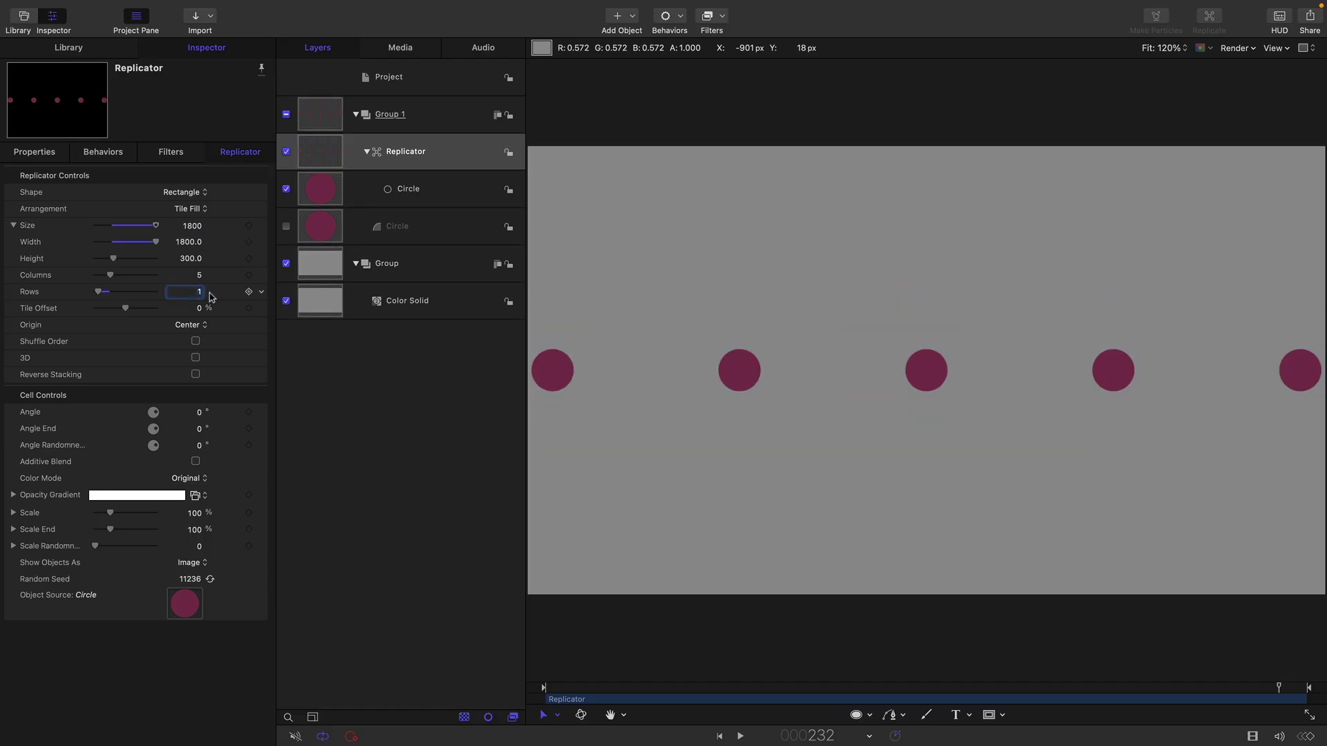
left_click_drag(200, 277, 200, 275)
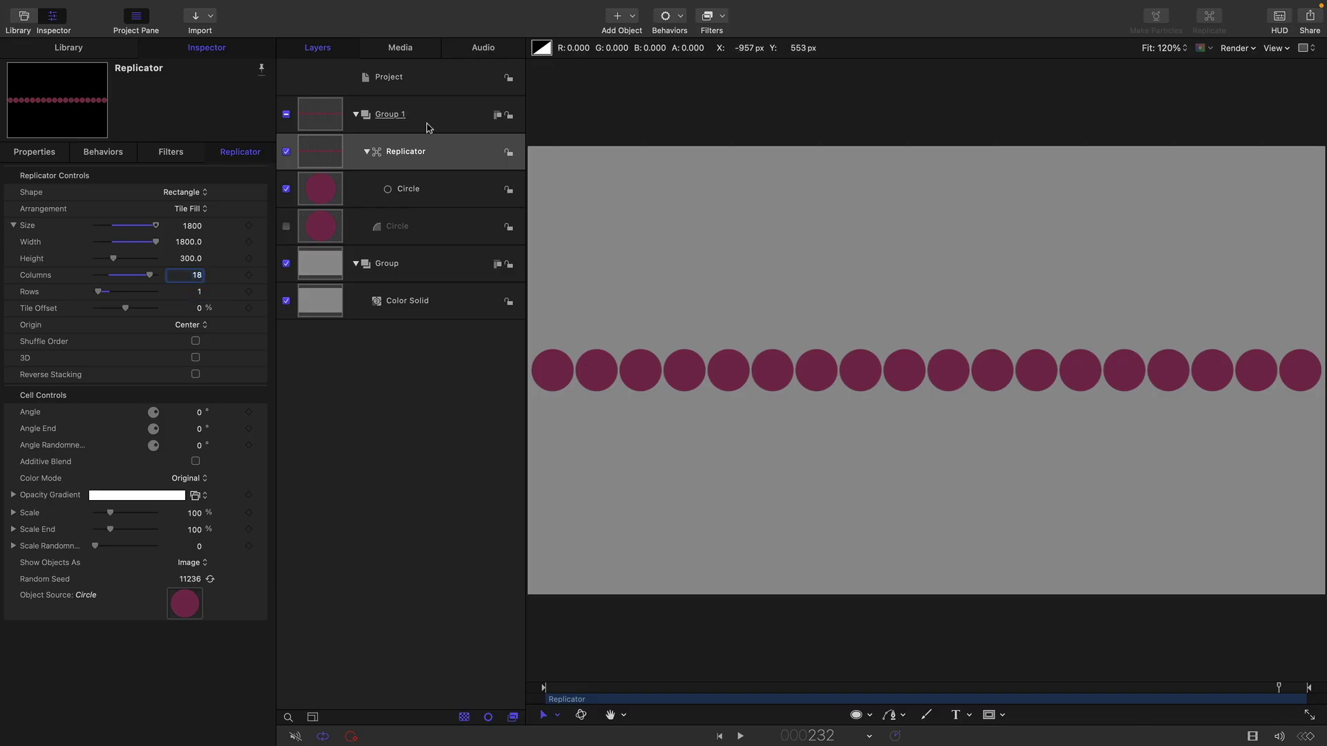
Step: Add a Sequence Replicator behaviour to the Replicator layer and select it in Layers
left_click(321, 152)
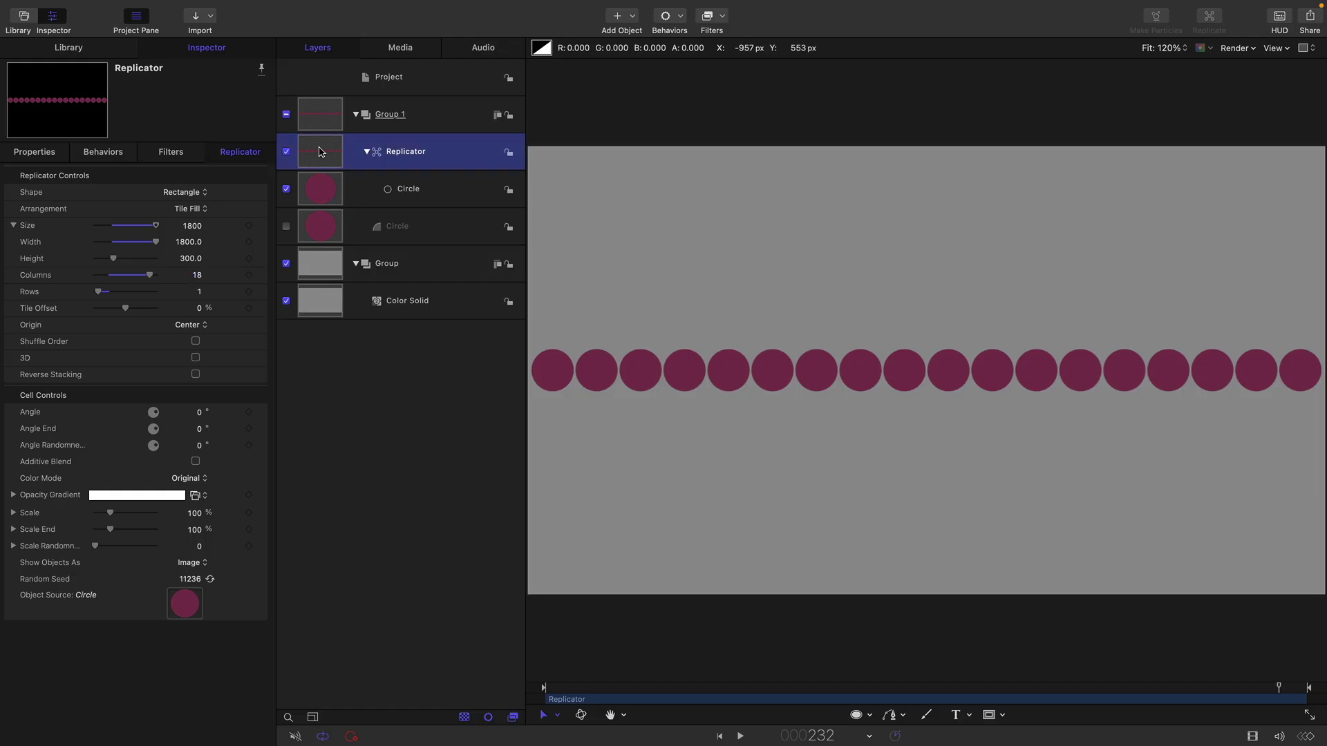
left_click(679, 17)
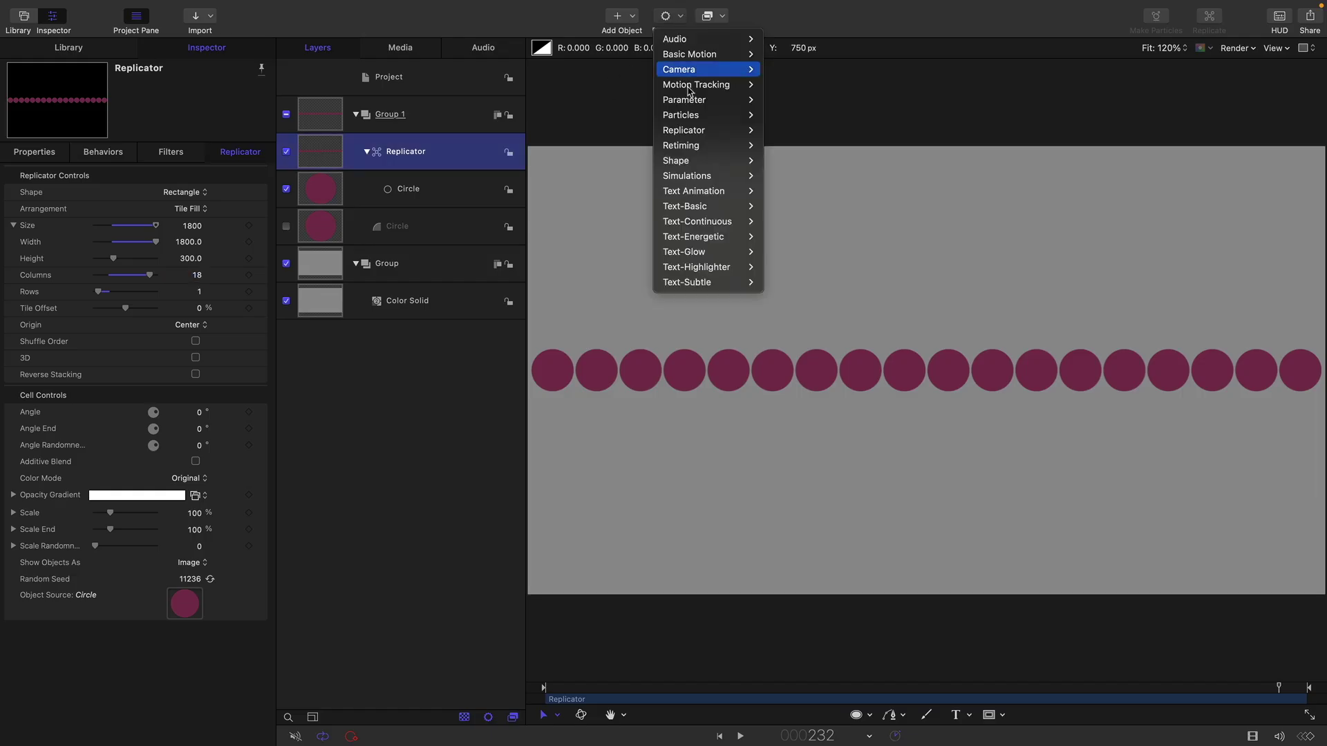
mouse_move(701, 132)
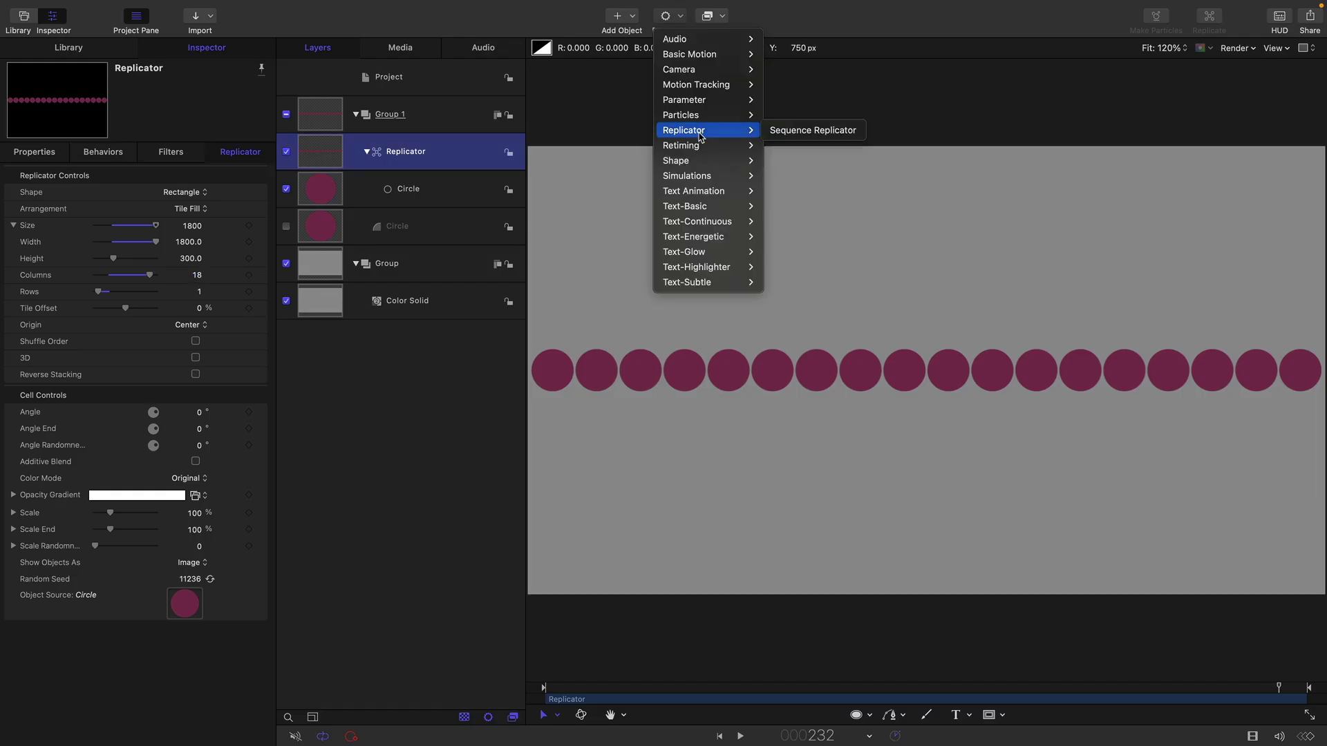
left_click(832, 135)
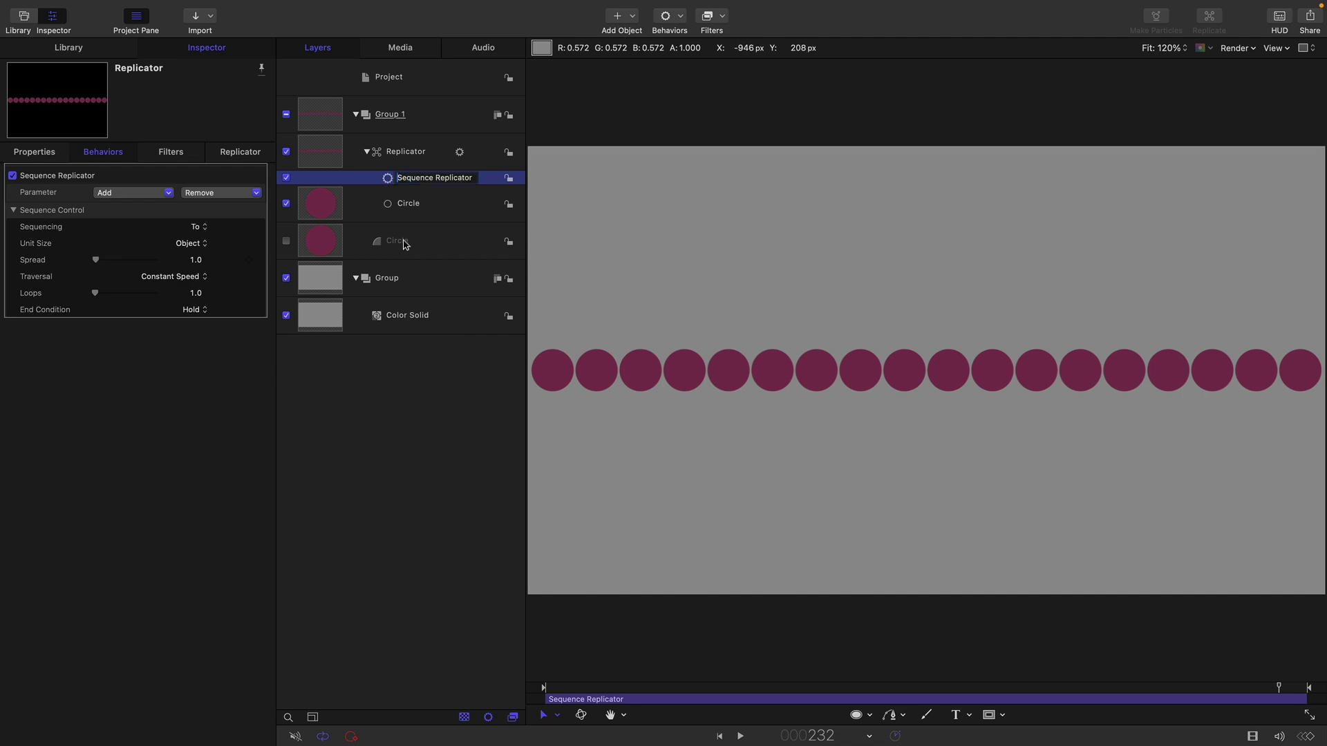
left_click(438, 420)
left_click(387, 178)
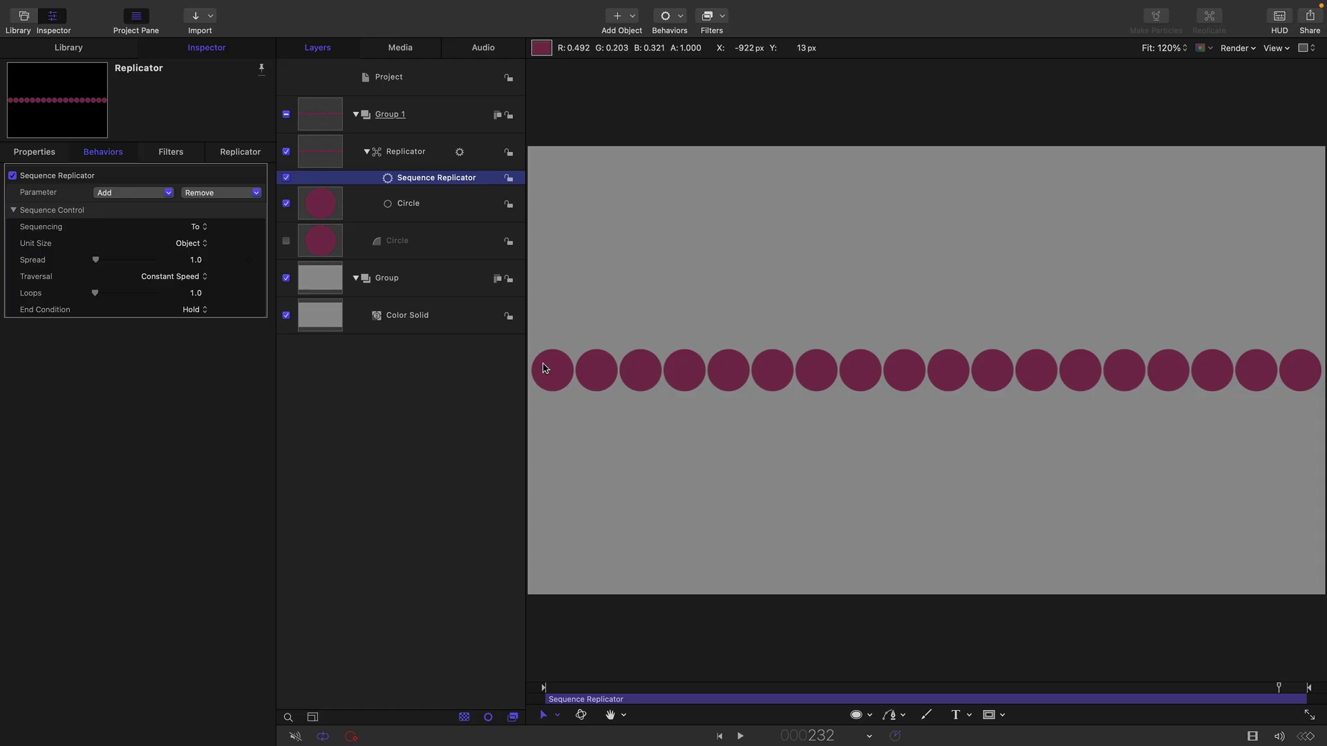
left_click(457, 474)
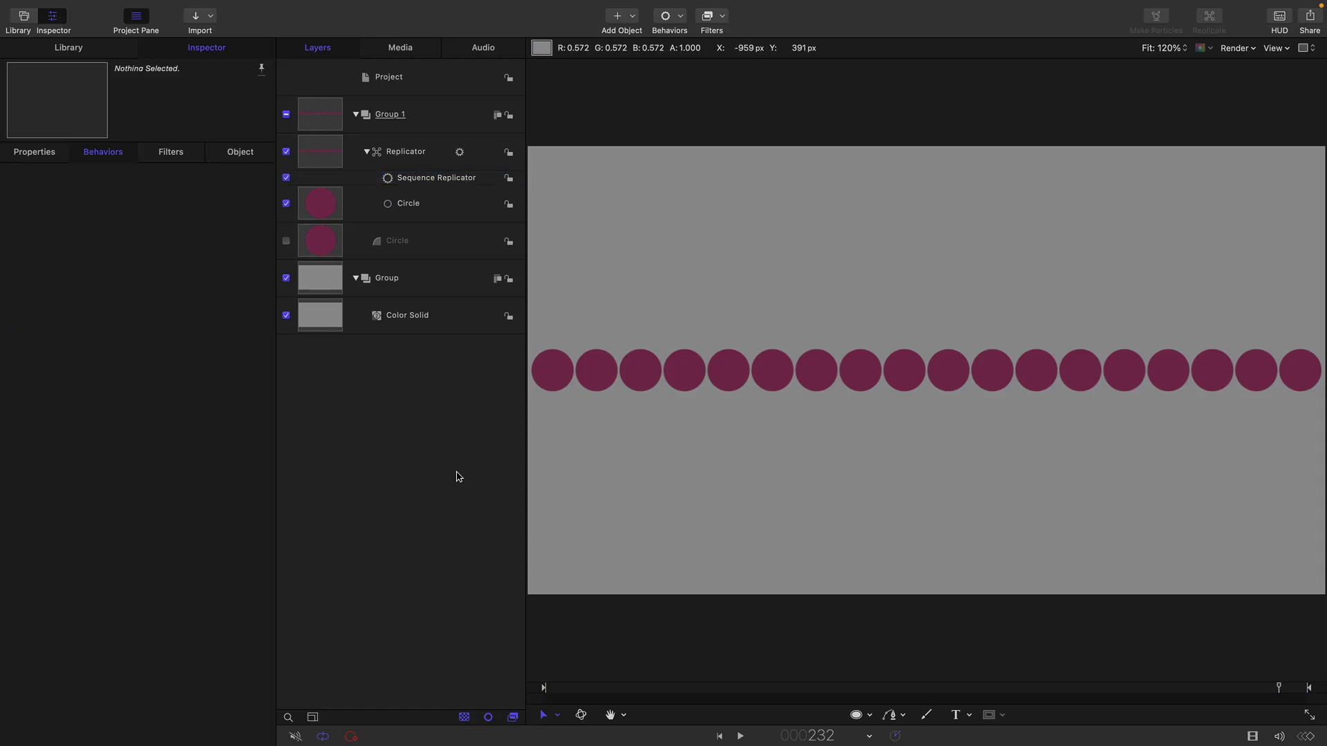
left_click(394, 179)
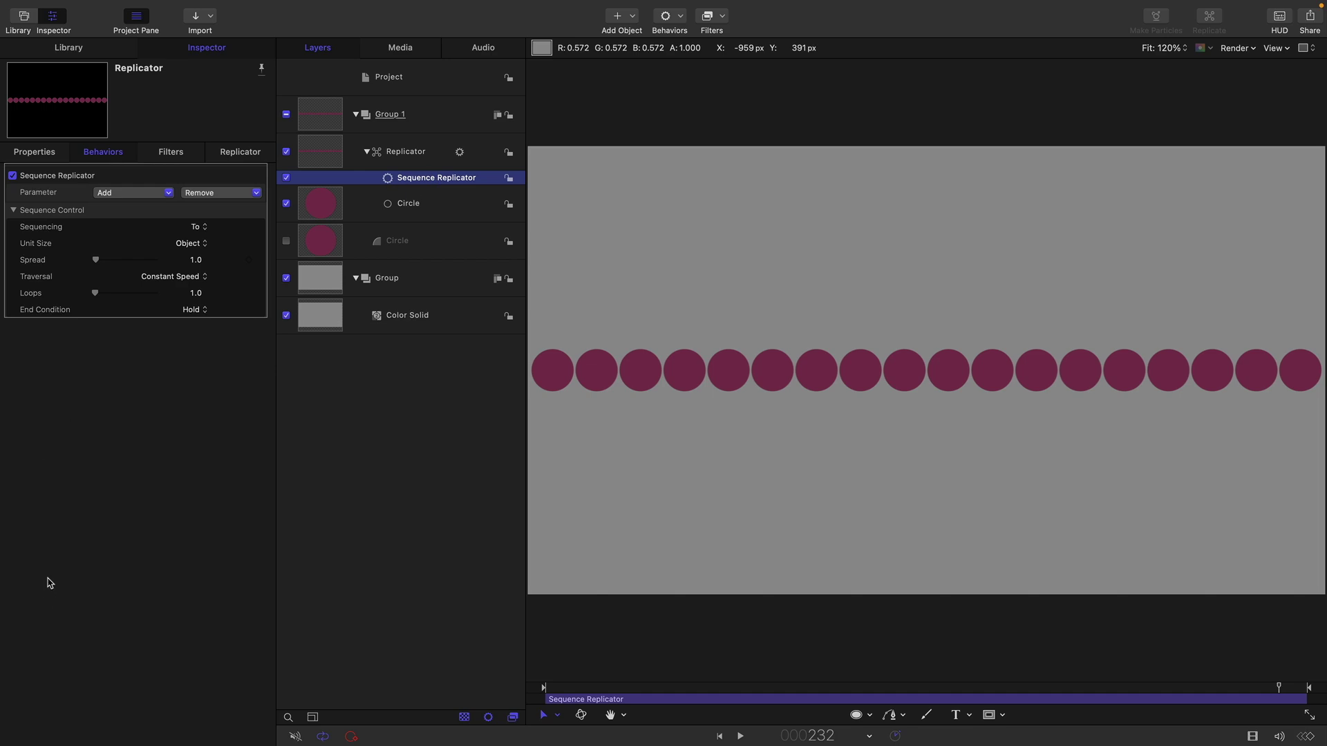
Step: Sequence Opacity and Position, with Opacity at 0% and Position Y at 270
left_click(124, 193)
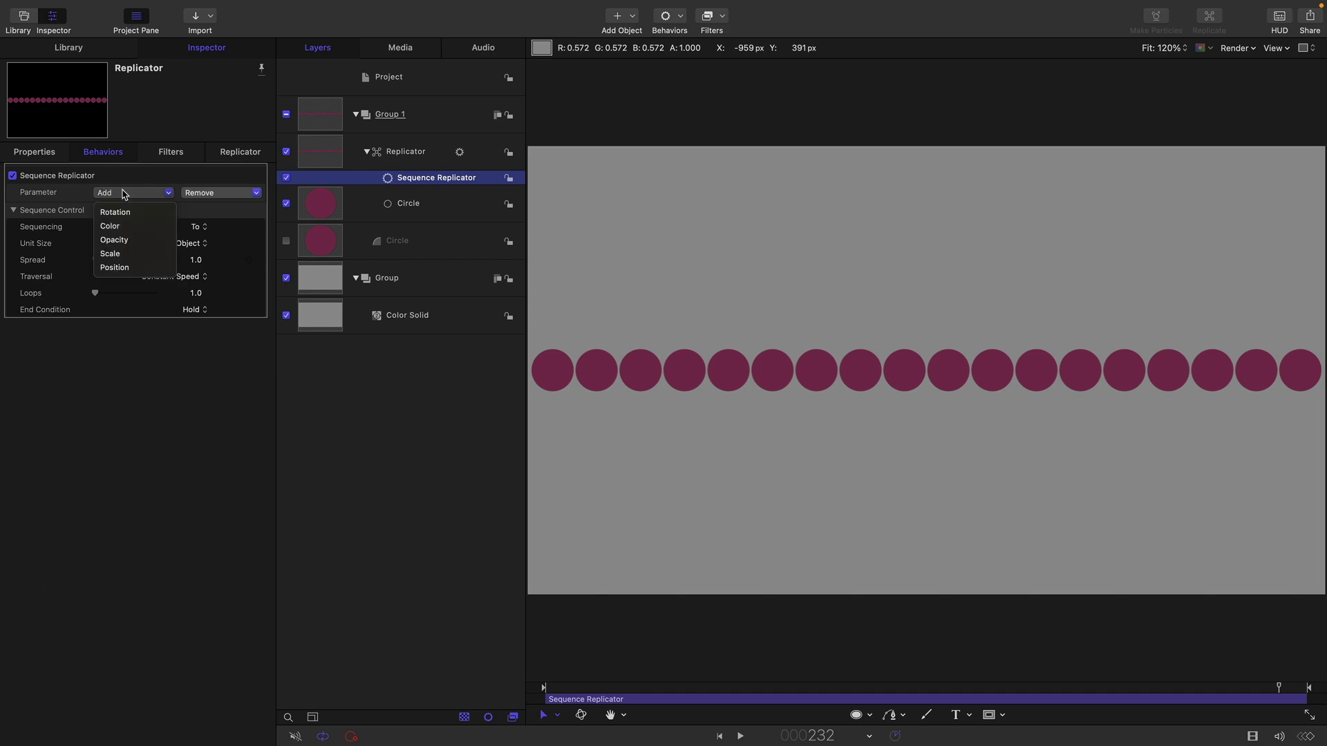
left_click(139, 240)
left_click(140, 208)
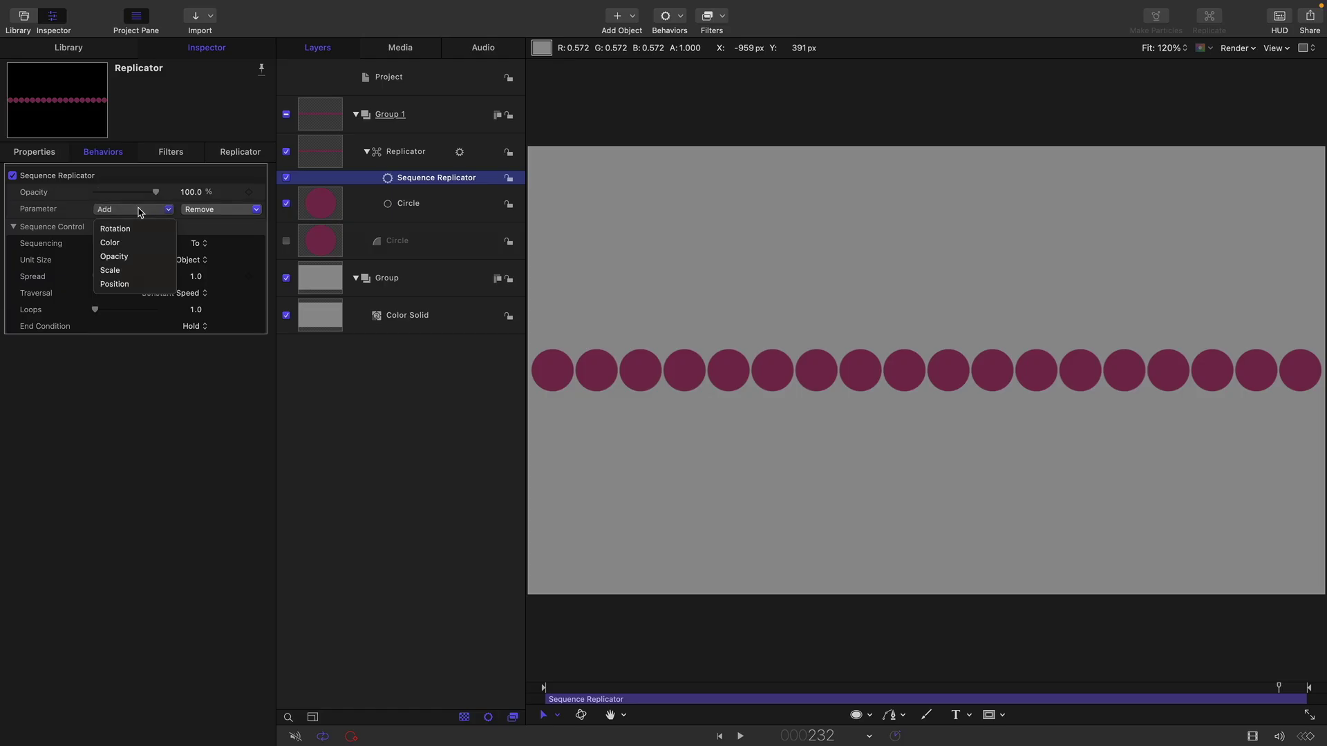
left_click(137, 285)
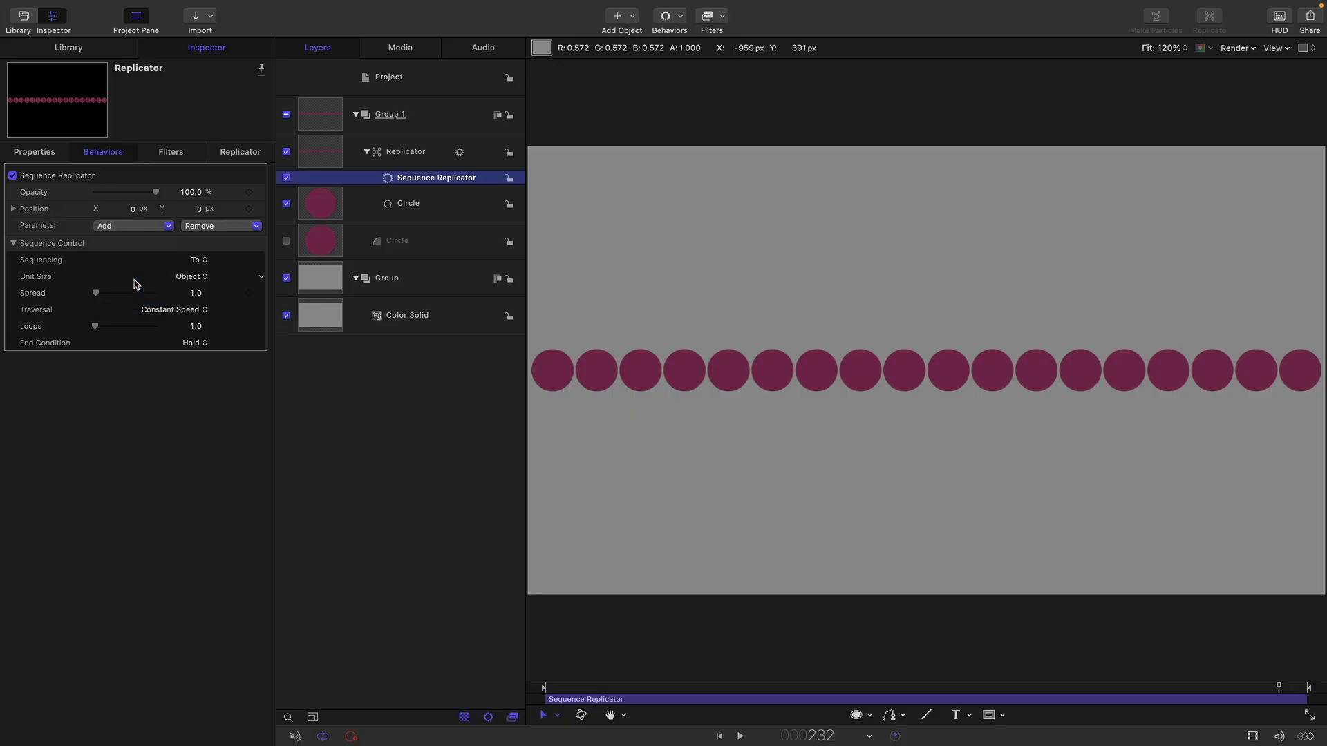
left_click_drag(156, 192, 2, 190)
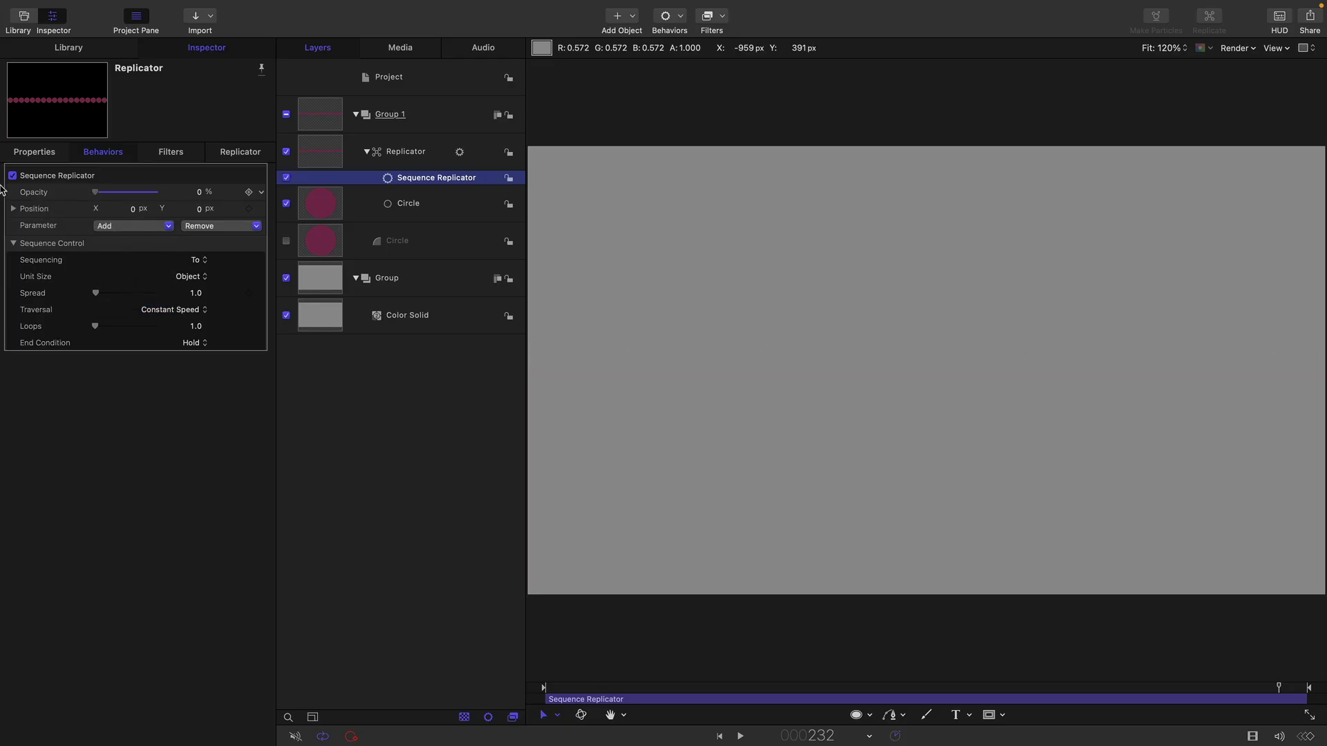
left_click(200, 208)
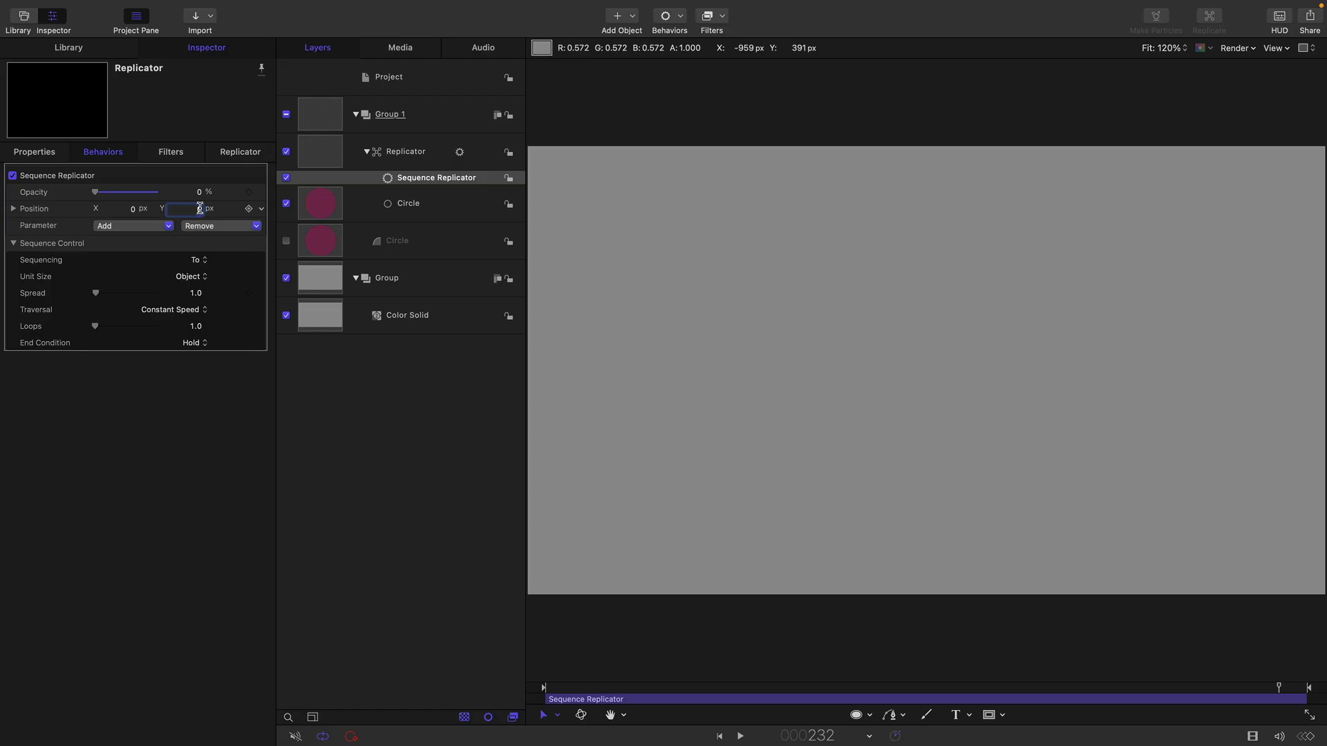
type("270.0")
key("Return")
Step: Preview the sequence from the start, keeping Sequencing set to To
key("Home")
left_click(746, 739)
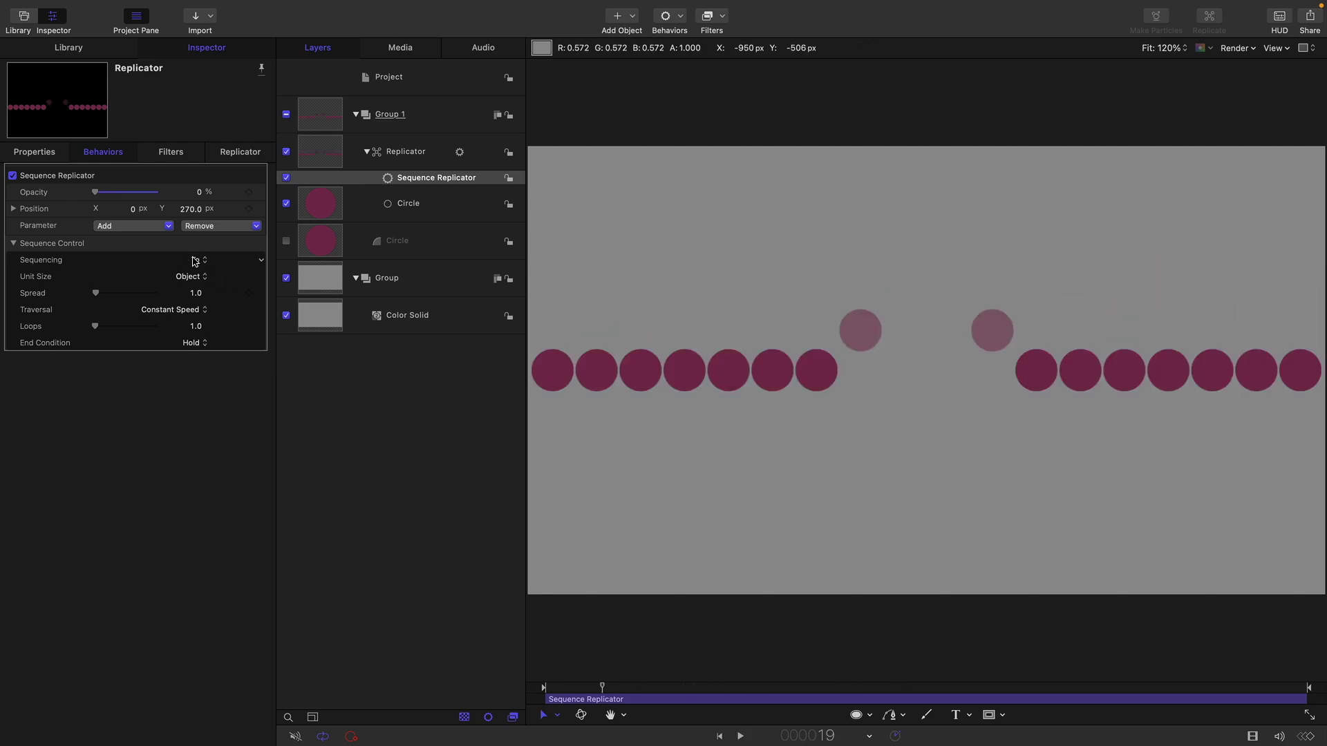
left_click(196, 260)
left_click(238, 263)
mouse_move(598, 687)
left_mouse_down()
mouse_move(716, 699)
mouse_move(606, 693)
left_mouse_up()
Step: Set the replicator's Origin to Right and preview the animation
left_click(325, 151)
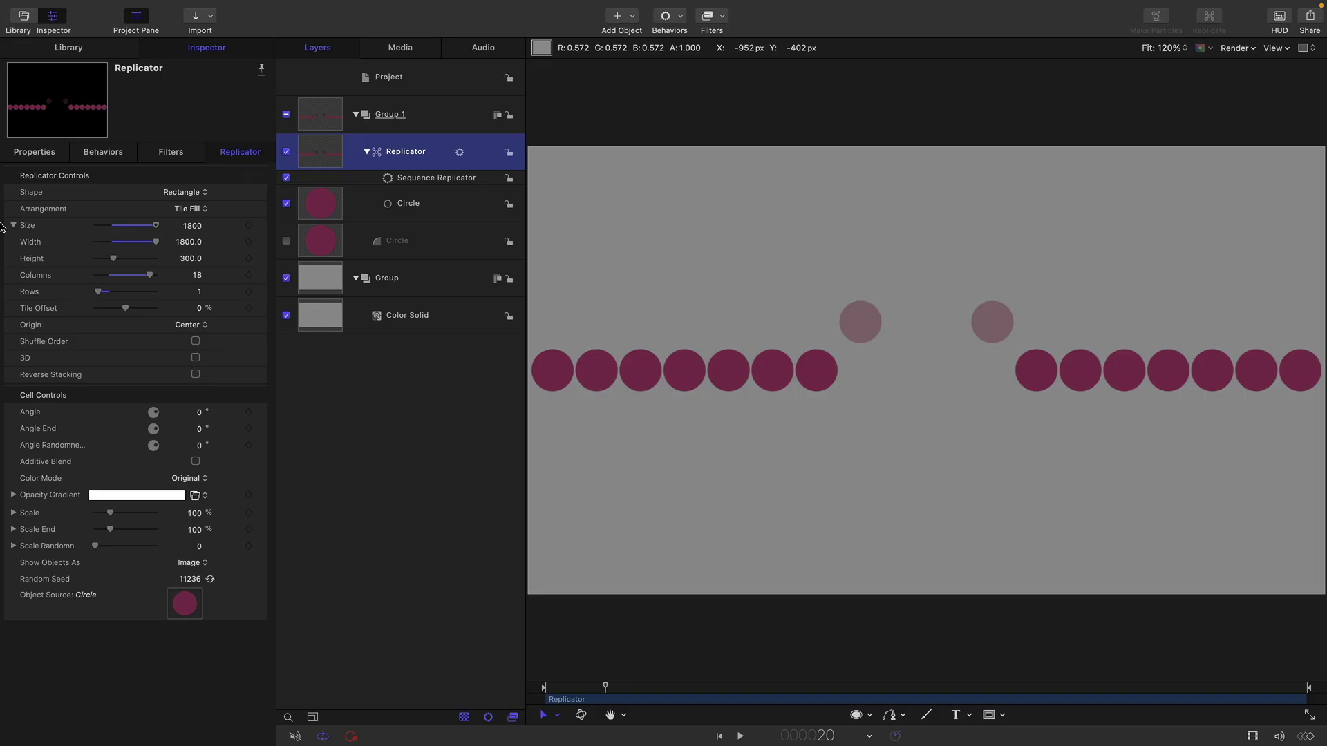
left_click(189, 324)
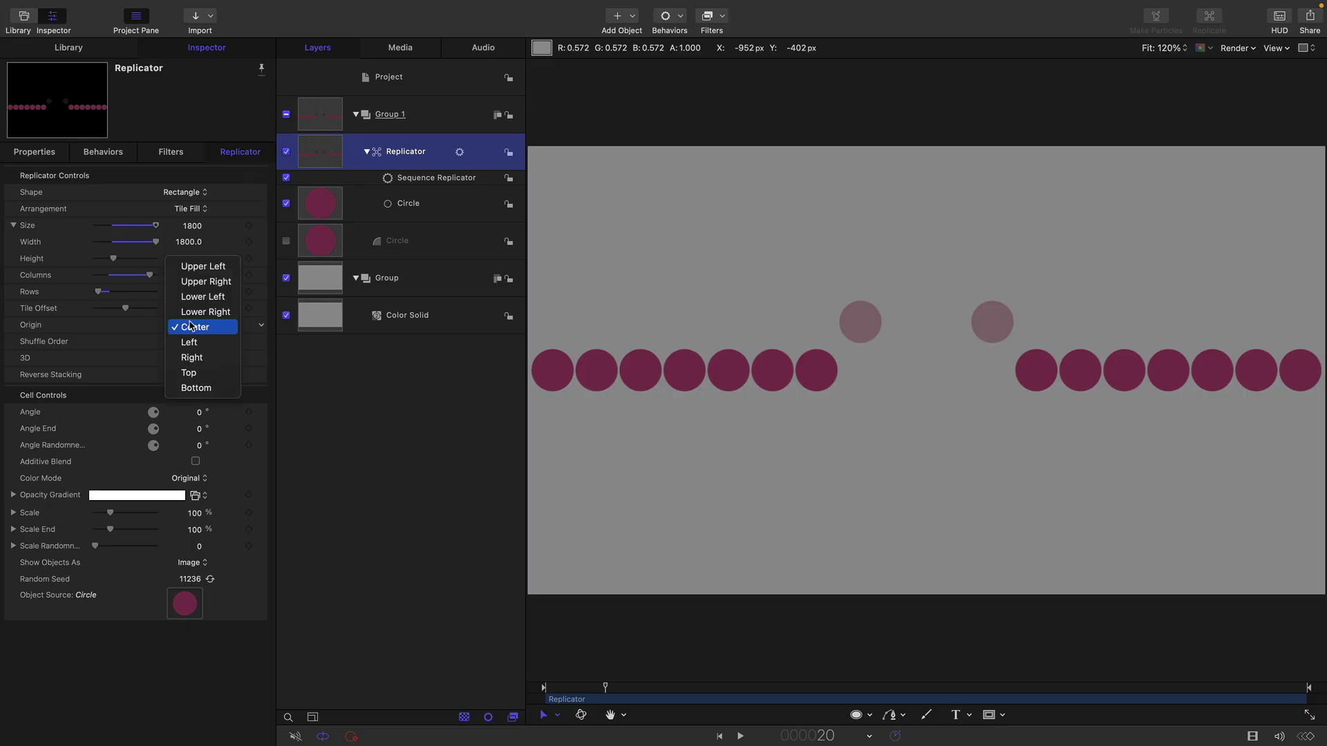
left_click(192, 357)
left_click(719, 737)
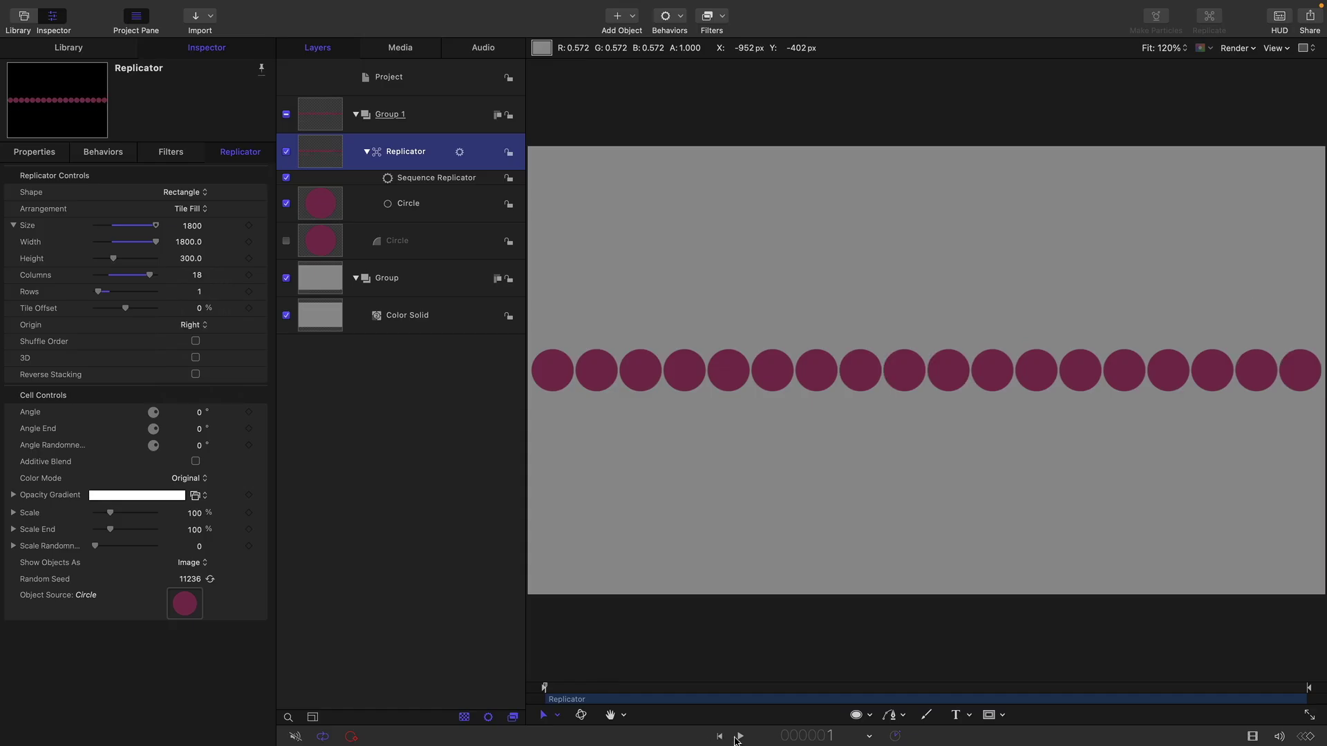
left_click(739, 736)
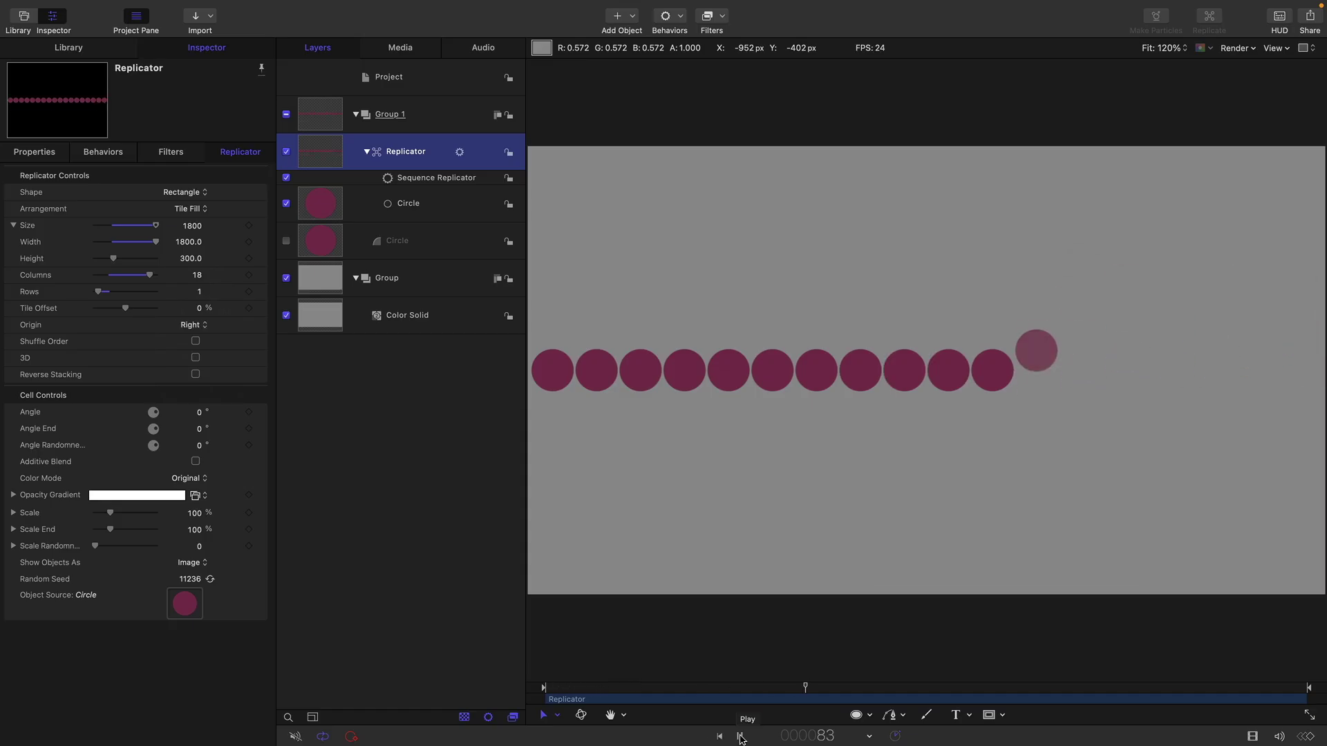
left_click(197, 326)
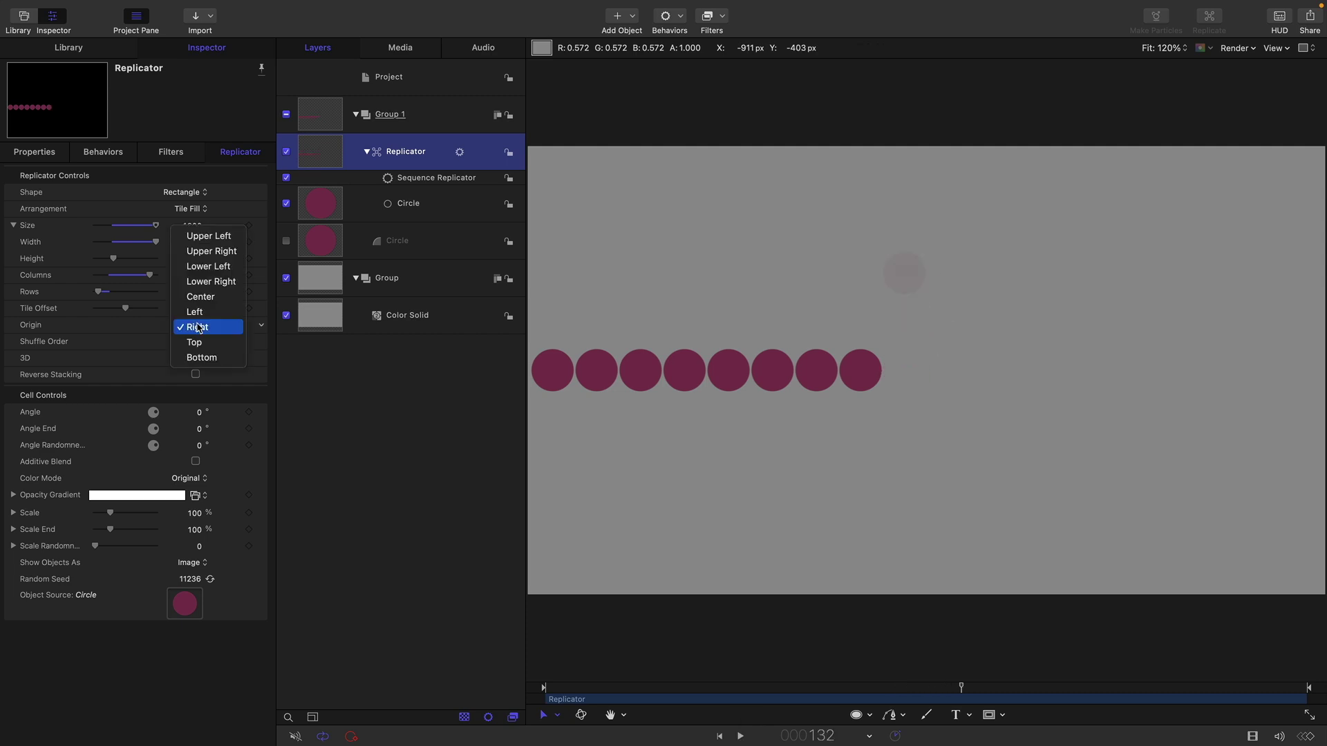
left_click(367, 416)
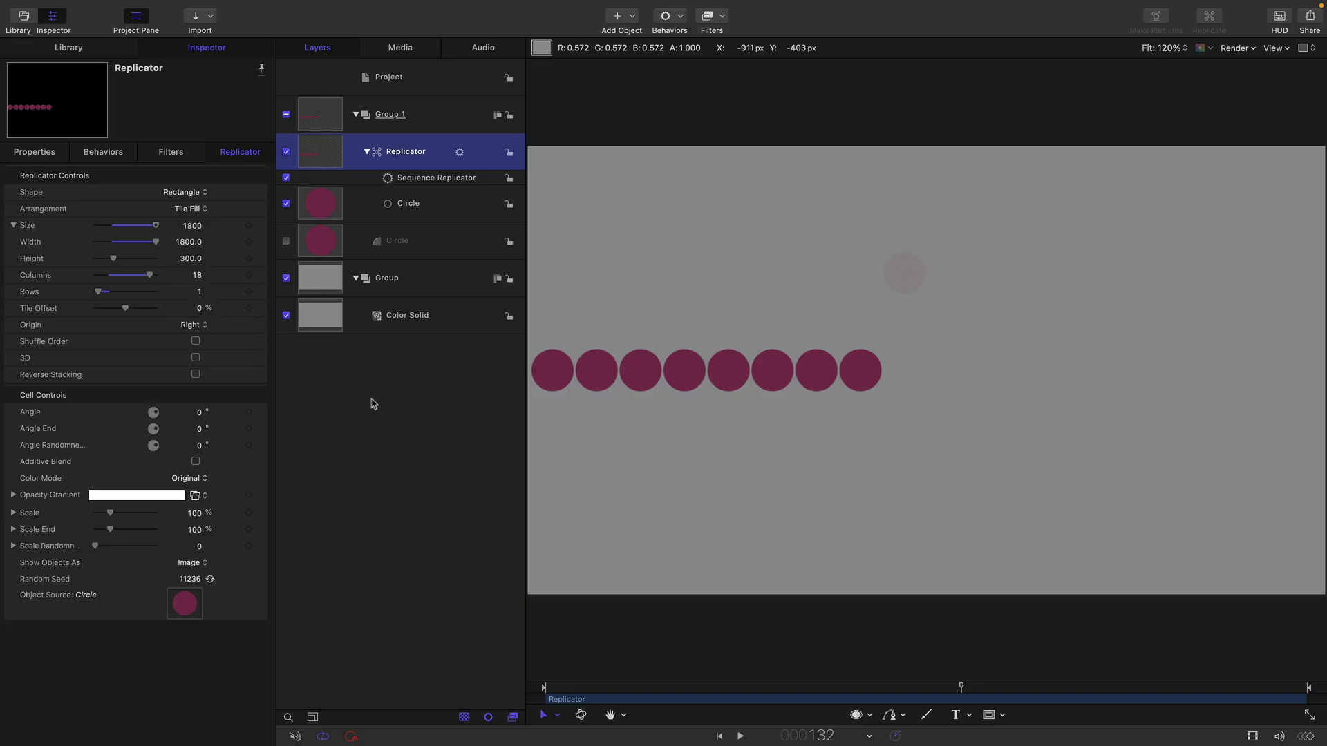
Step: Increase the replicator to 3 rows and preview with Origin at Lower Right
left_click(197, 291)
type("3")
key("Return")
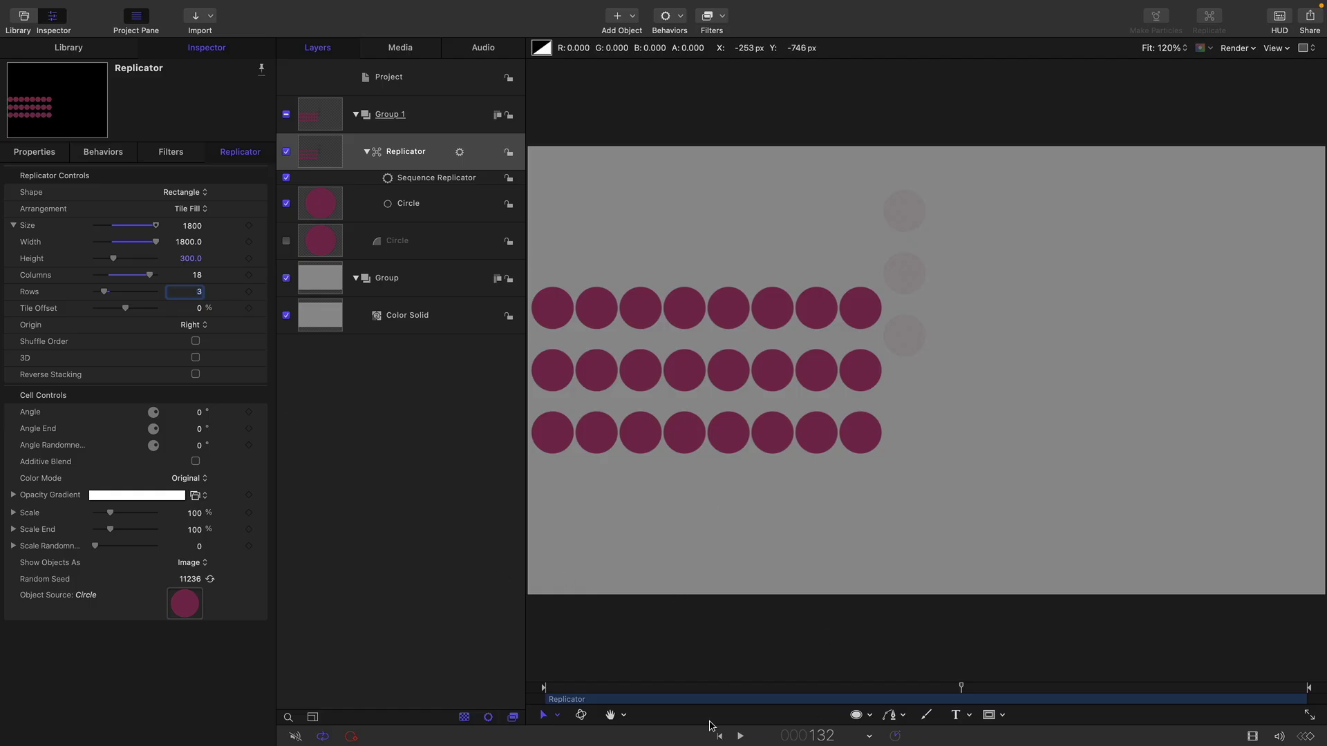
left_click(186, 324)
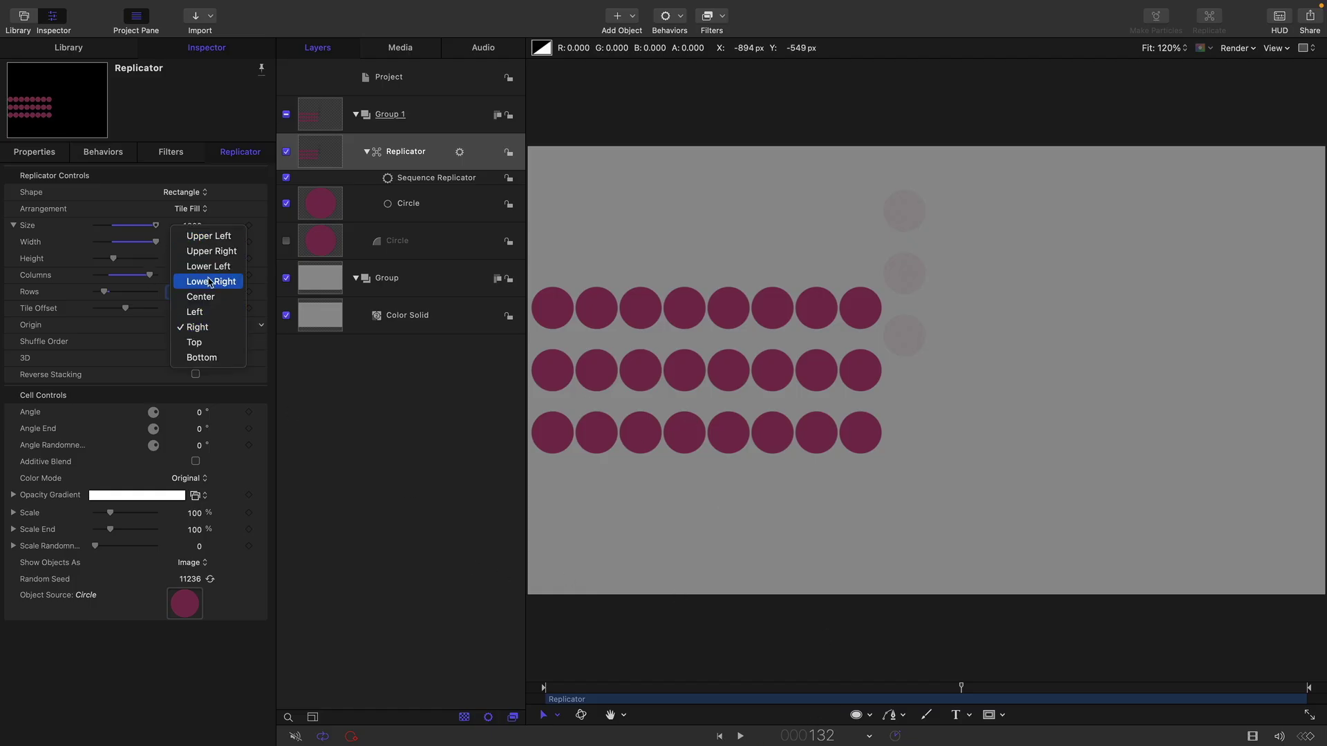
left_click(210, 281)
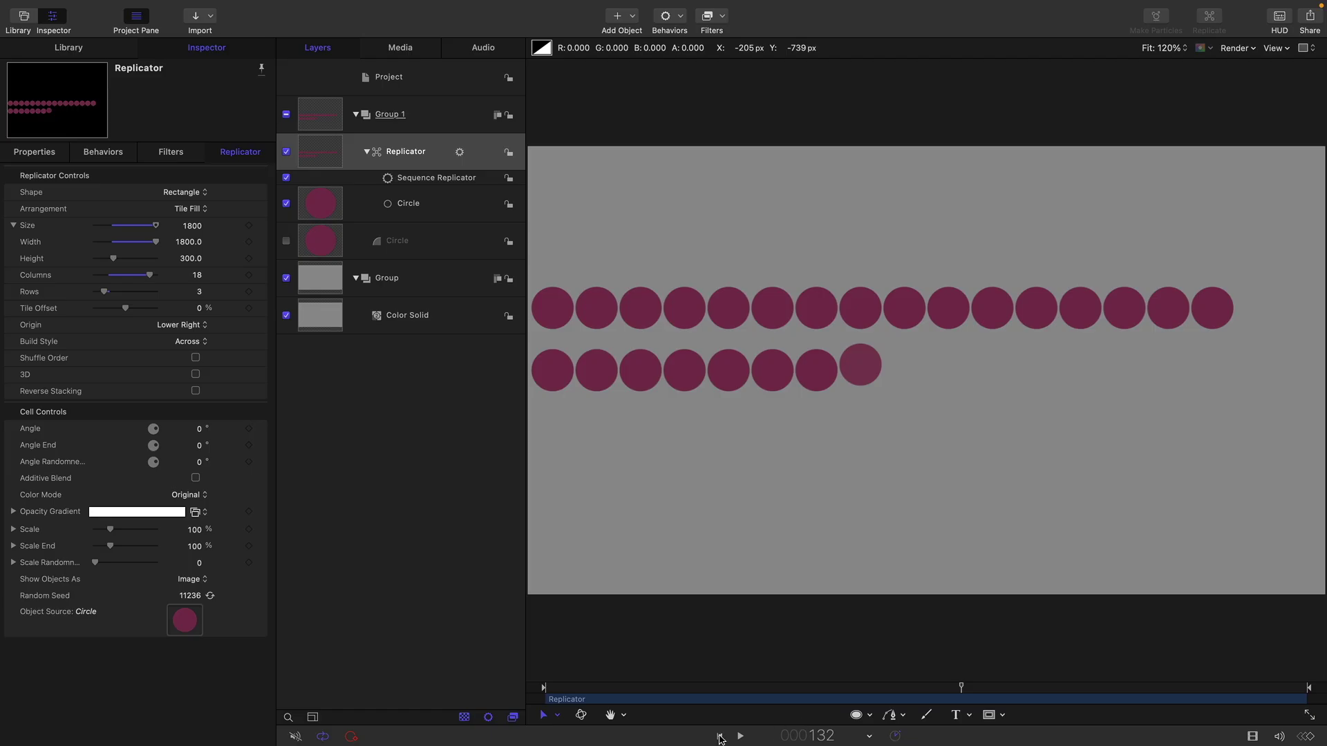
left_click(720, 737)
left_click(740, 737)
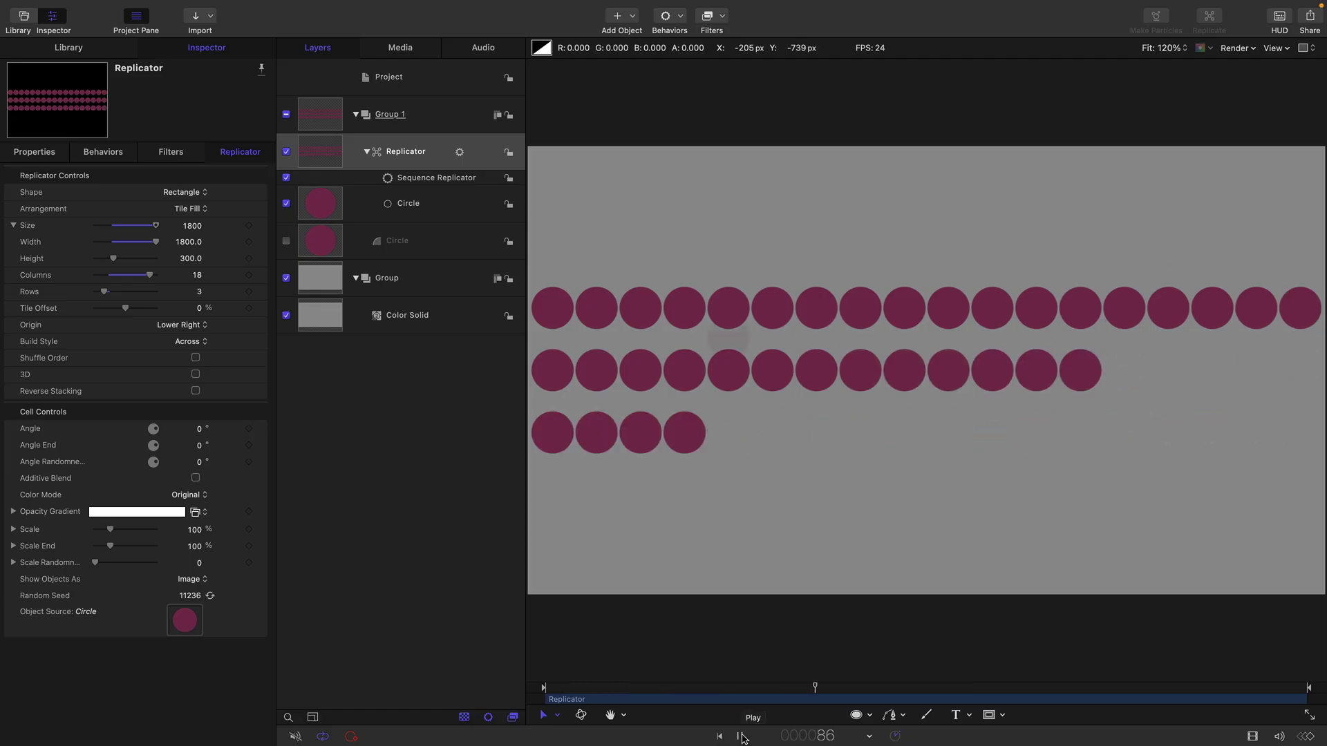
left_click(740, 737)
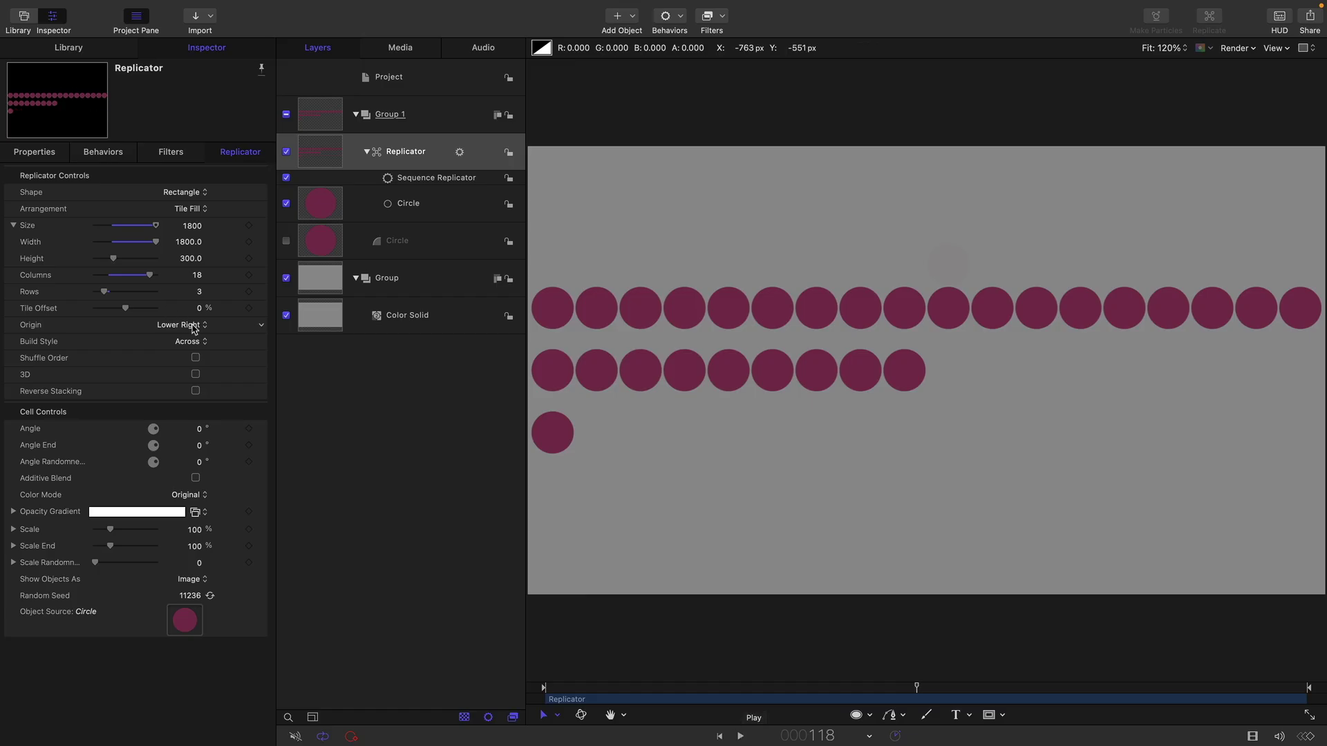
Step: Change the Origin to Upper Right and replay from the start
left_click(194, 329)
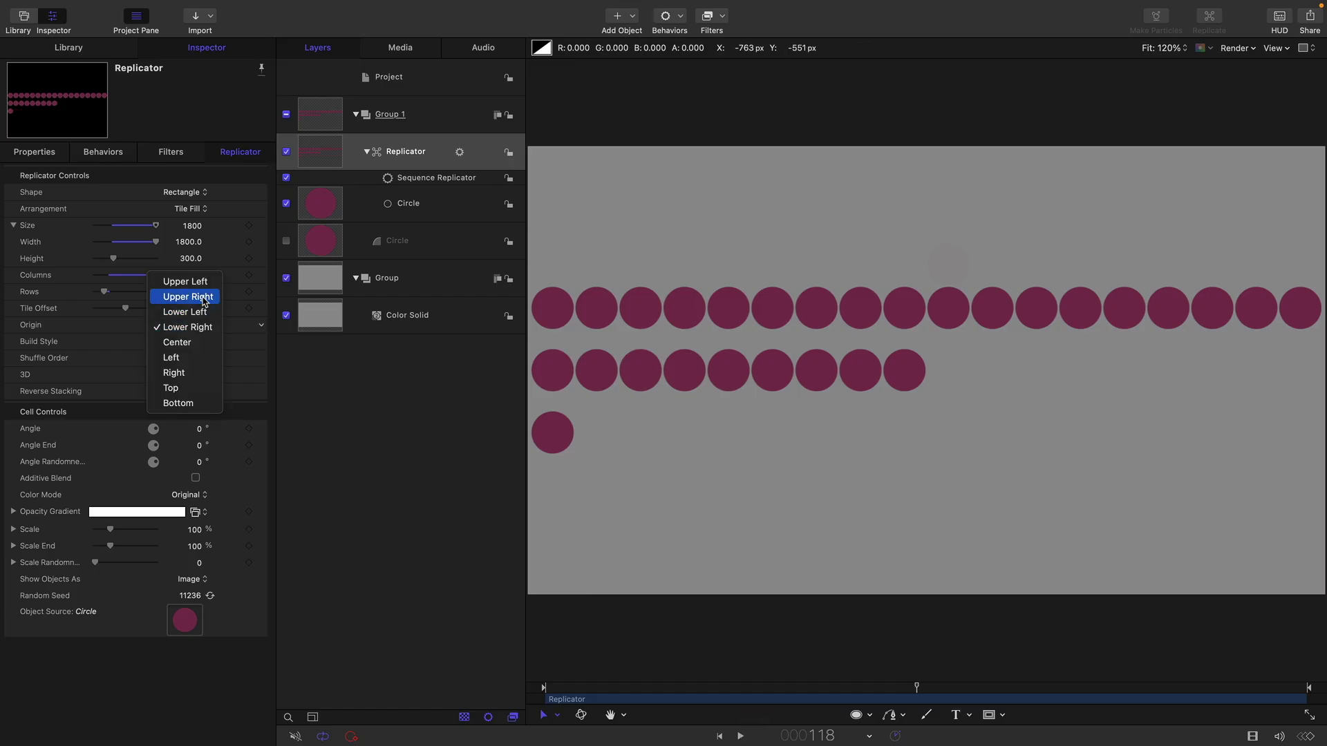
left_click(204, 298)
left_click(719, 737)
left_click(740, 737)
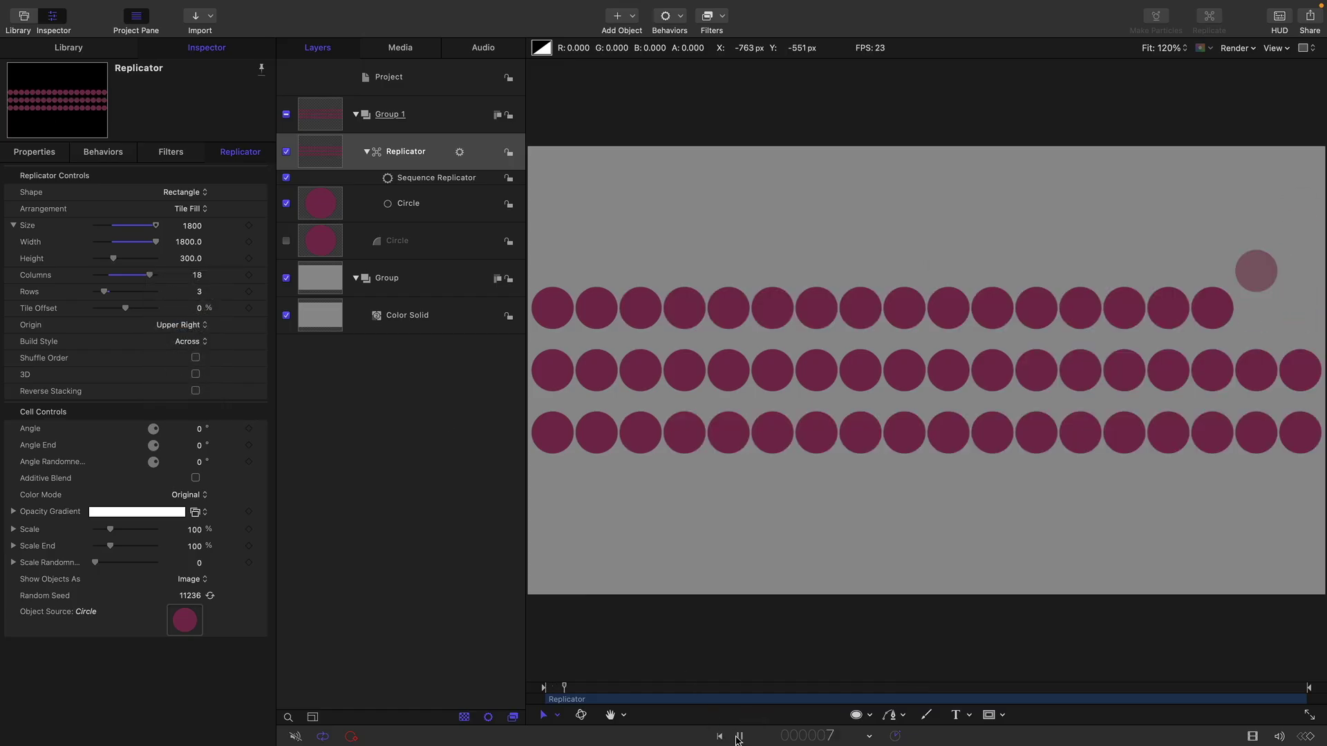
Step: Set Build Style to By Column and play the sequence from the start
left_click(199, 345)
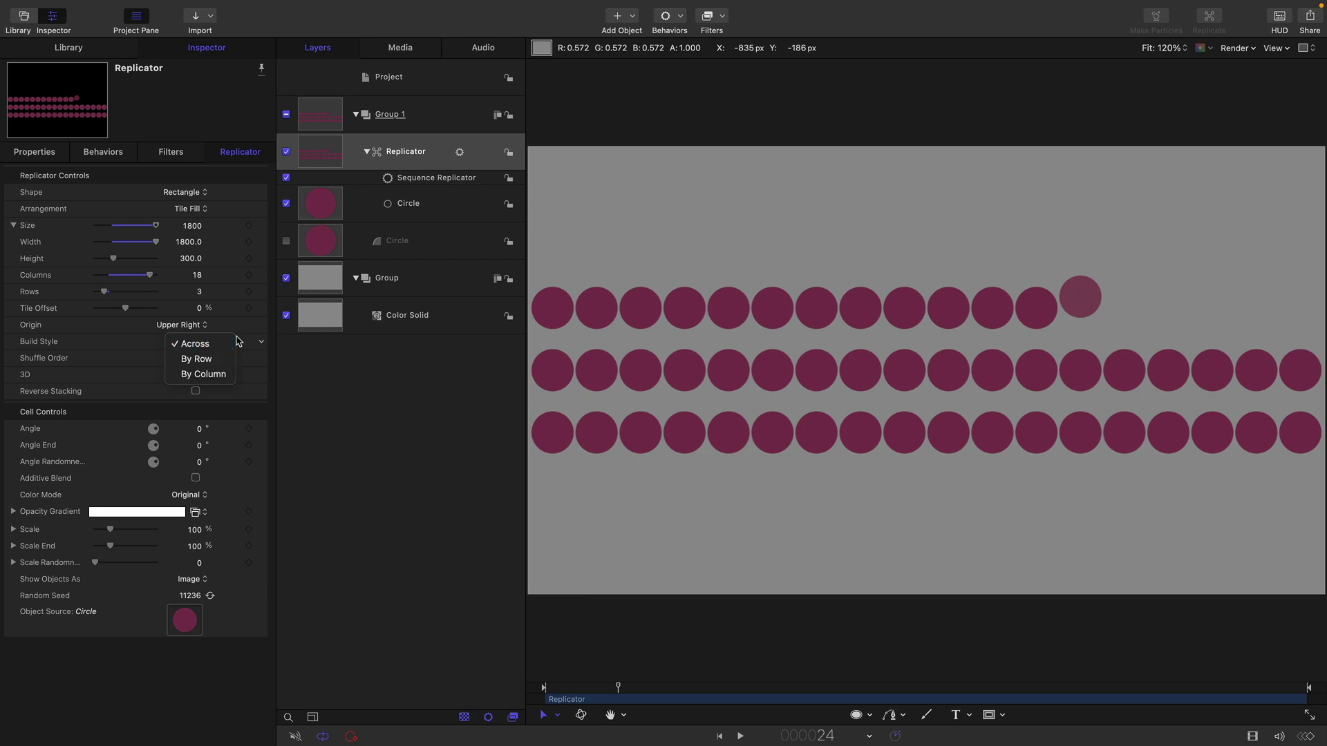
left_click(203, 374)
left_click(719, 737)
left_click(740, 737)
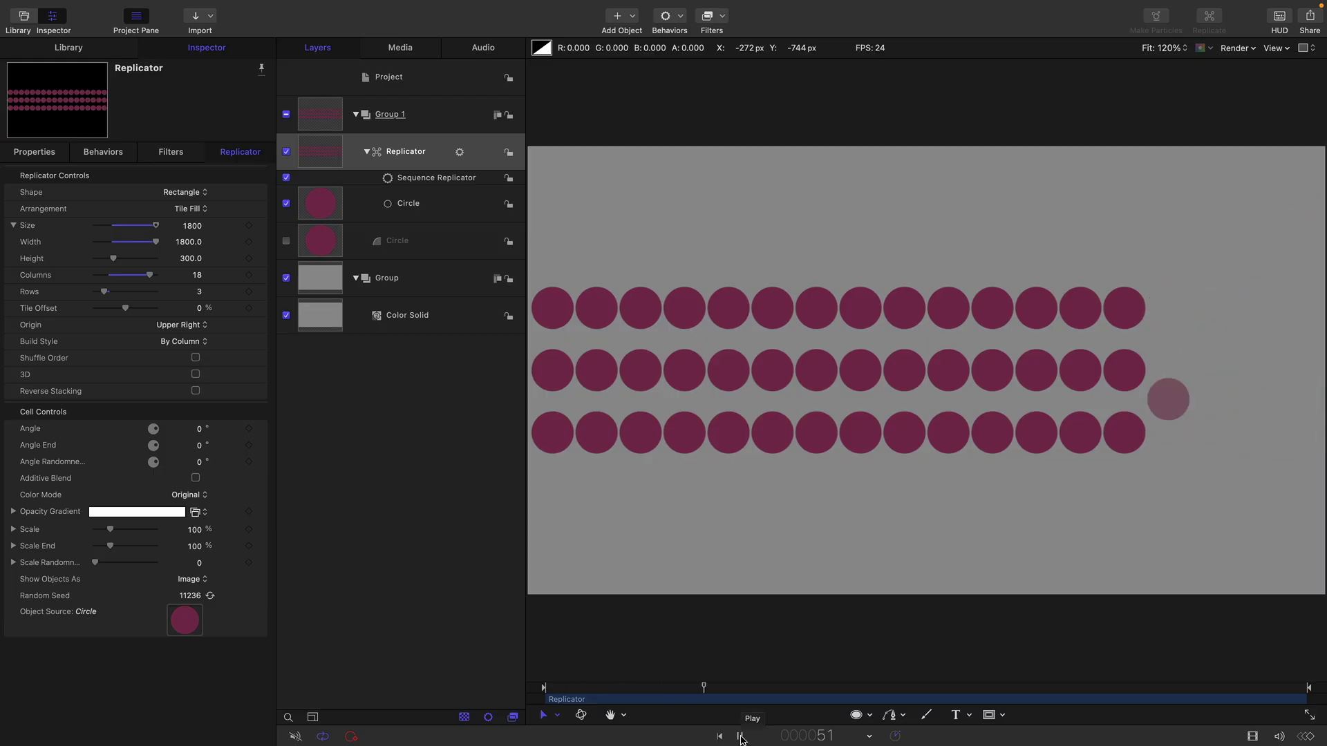
Step: Switch Build Style to By Row and replay the sequence from the start
left_click(190, 341)
left_click(186, 325)
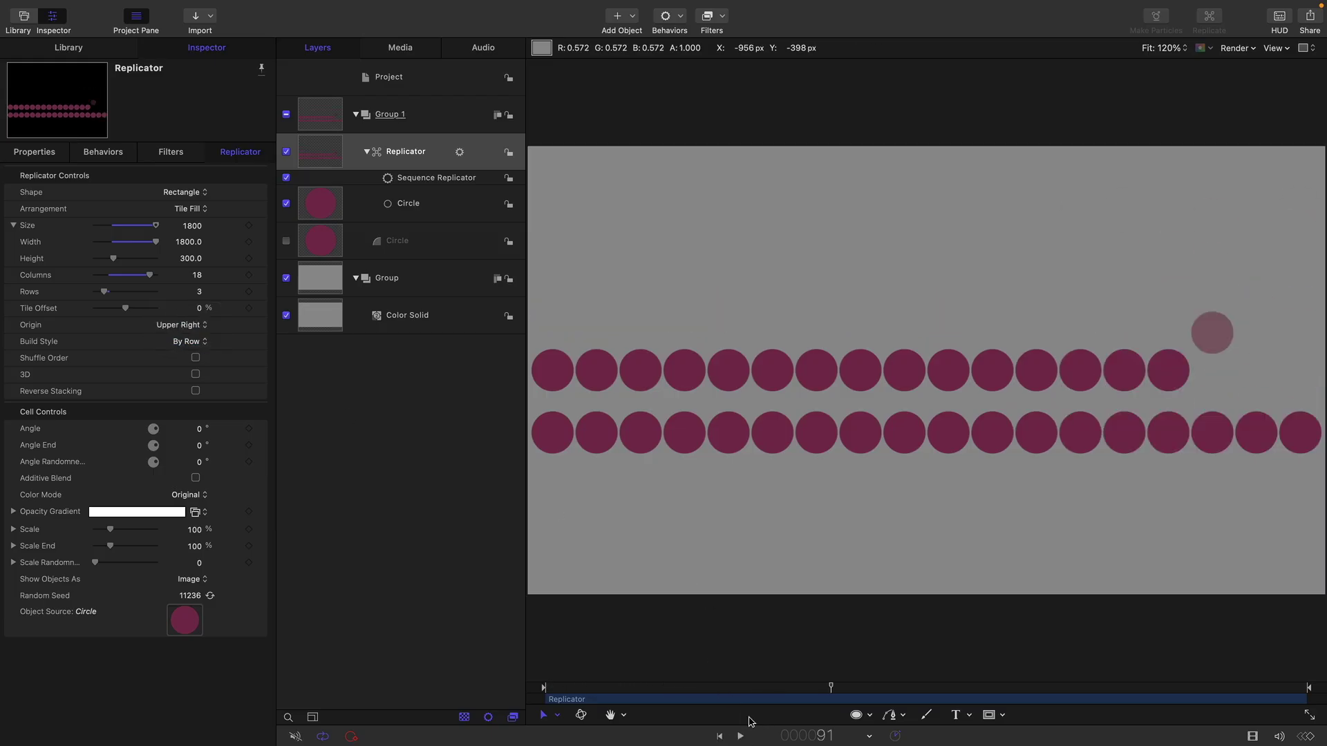
left_click(719, 735)
left_click(741, 736)
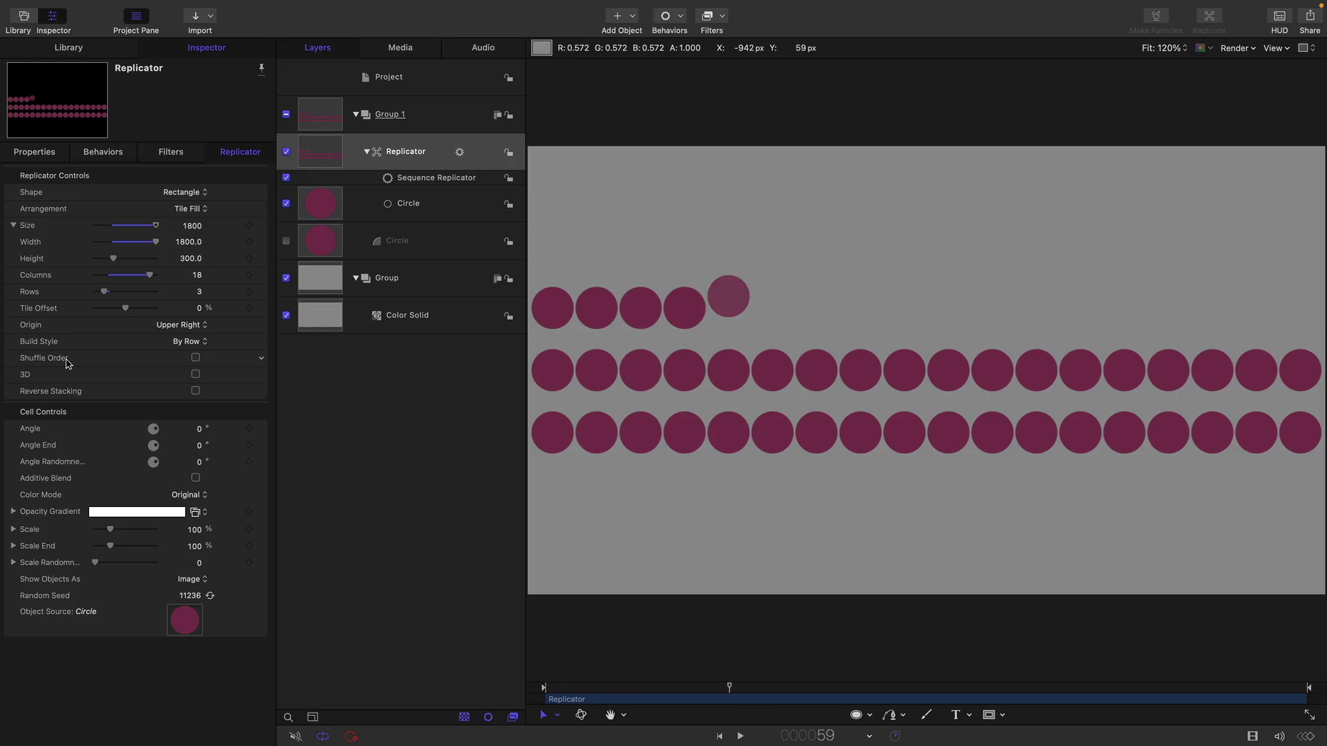
Step: Turn on Shuffle Order, preview it, and randomize the Replicate Seed several times
left_click(196, 358)
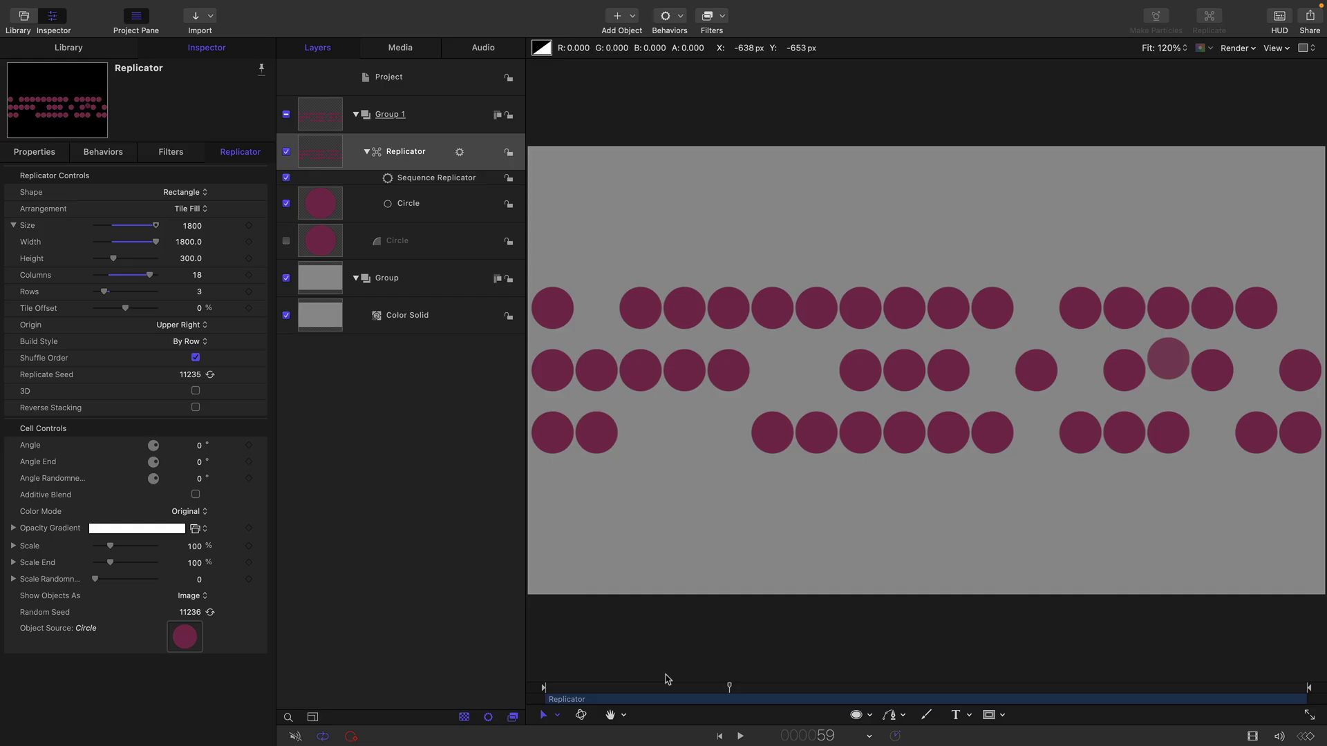
left_click(719, 736)
left_click(741, 736)
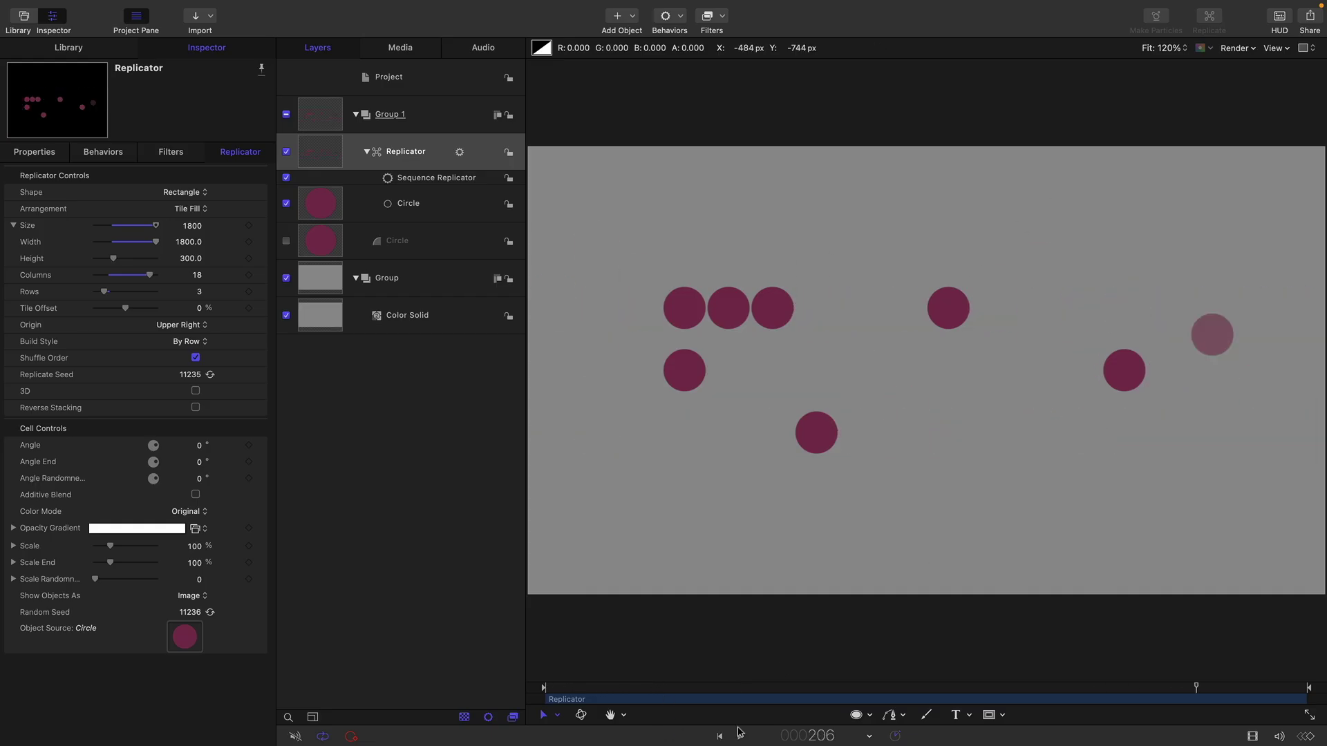
key("space")
left_click(210, 375)
left_click(210, 375)
left_click(210, 374)
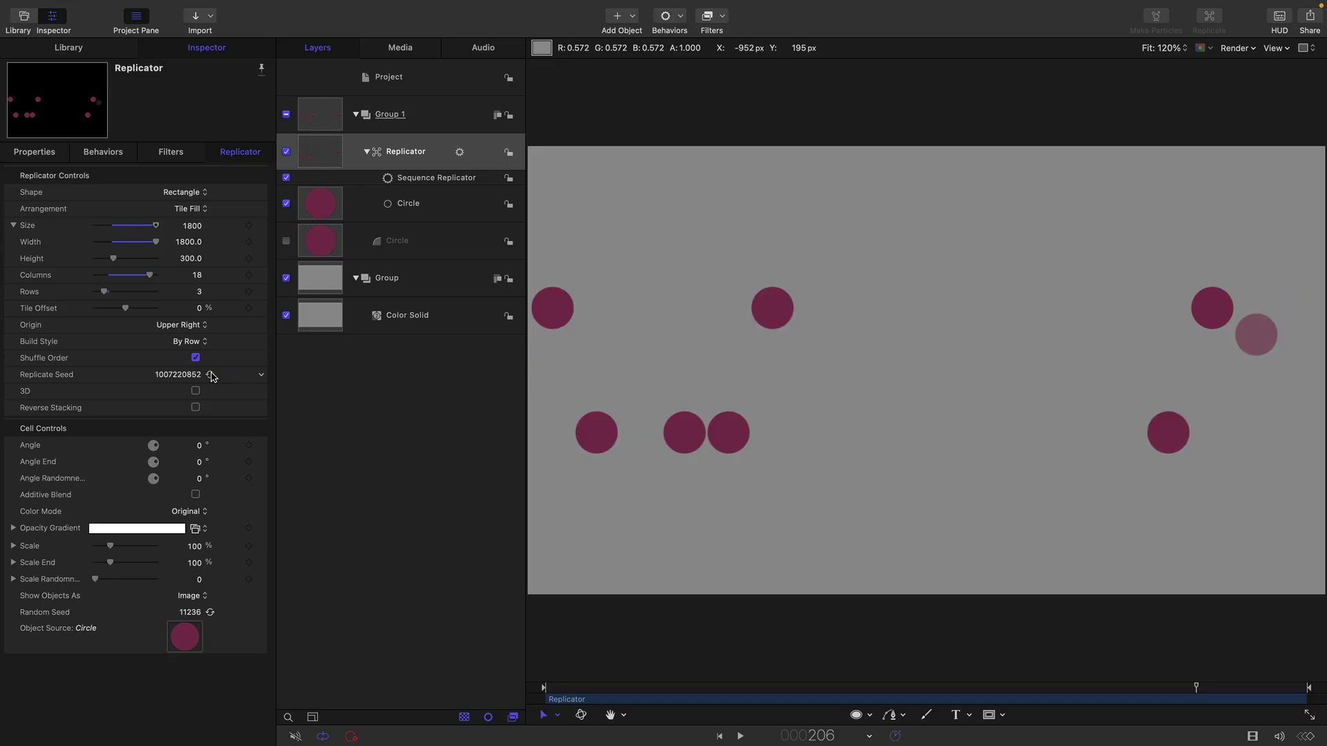
left_click(211, 375)
left_click(210, 374)
left_click(211, 375)
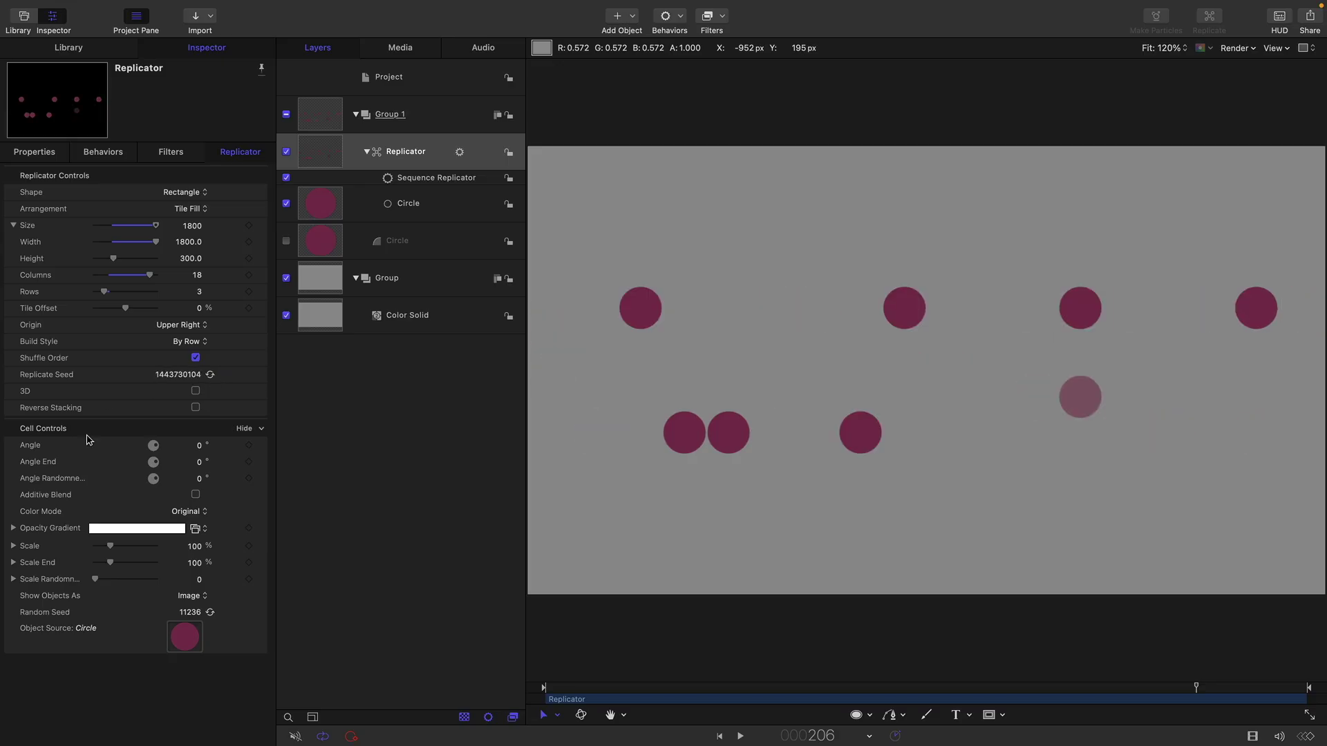
Step: Turn Shuffle Order off, set Origin to Left and Rows to 1
left_click(196, 358)
left_click(185, 324)
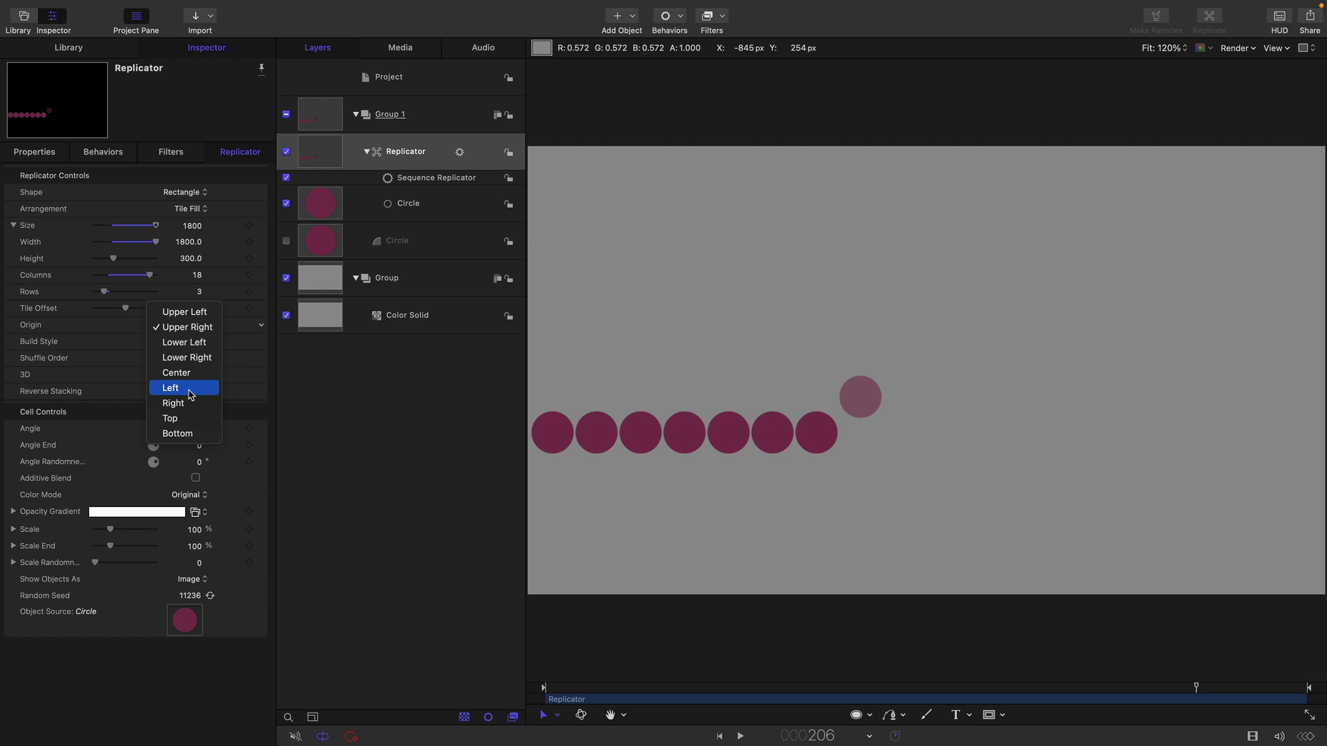
left_click(190, 391)
left_click(197, 291)
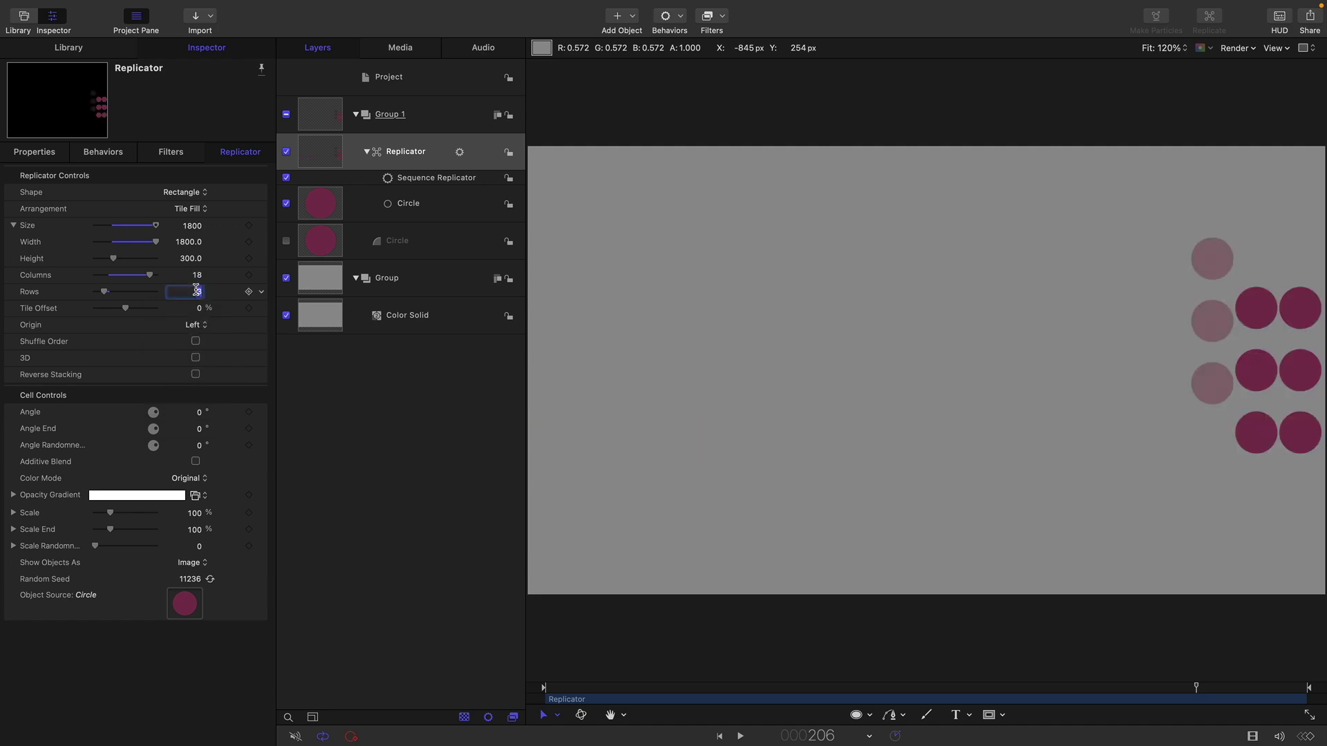
type("1")
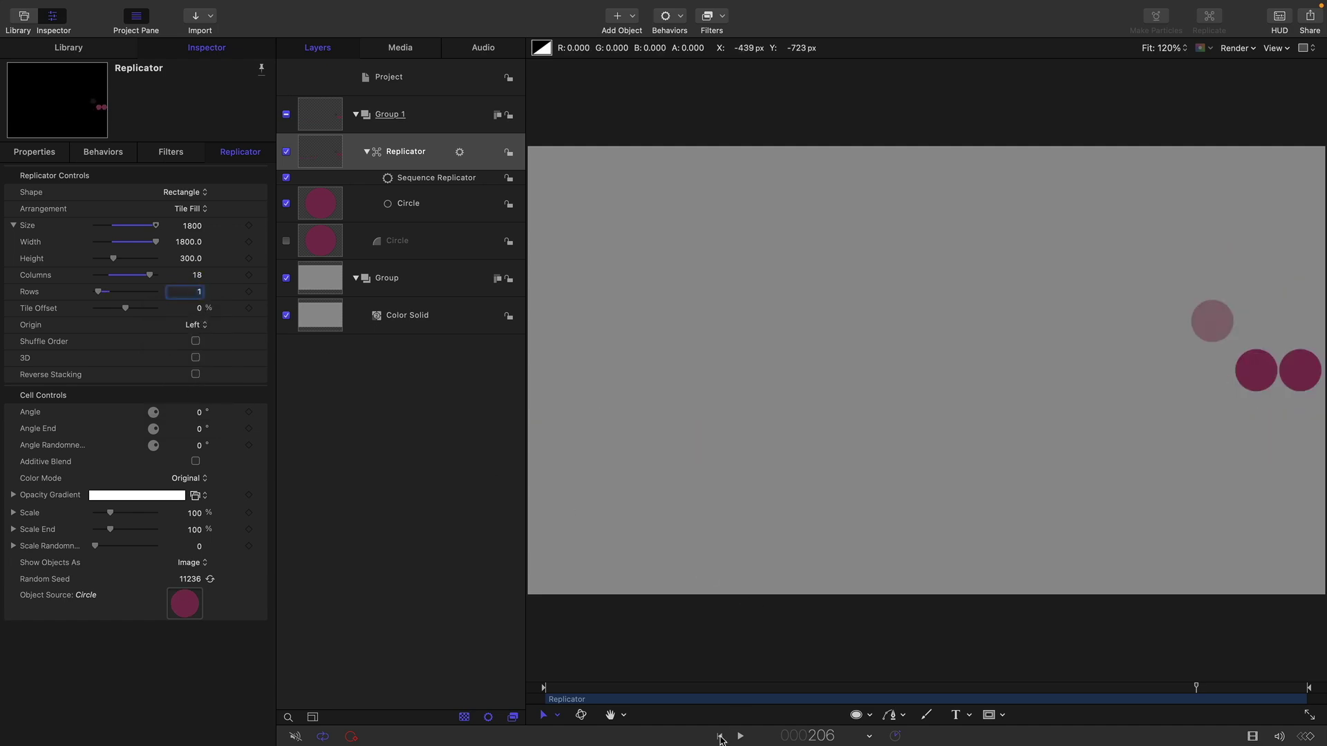
Step: Switch the Sequence Replicator's Sequencing from To to From and preview playback
left_click(390, 180)
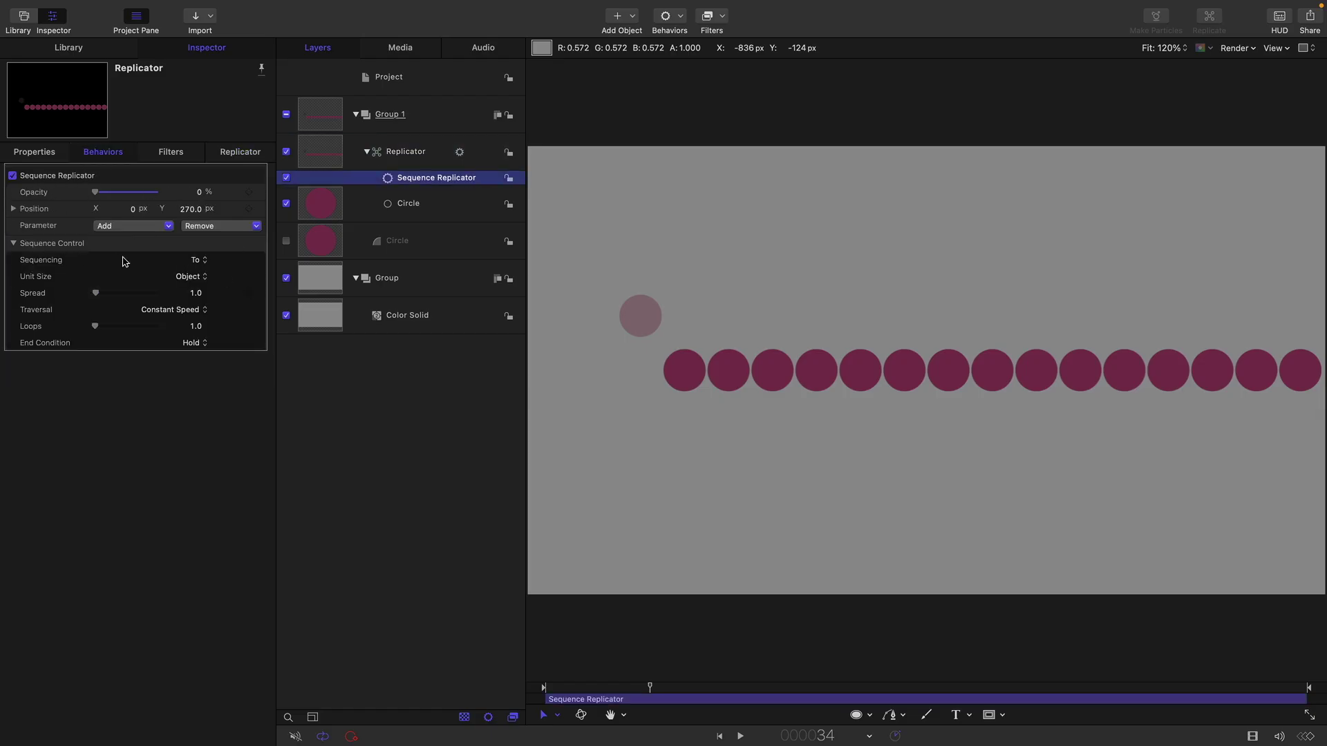
left_click(200, 260)
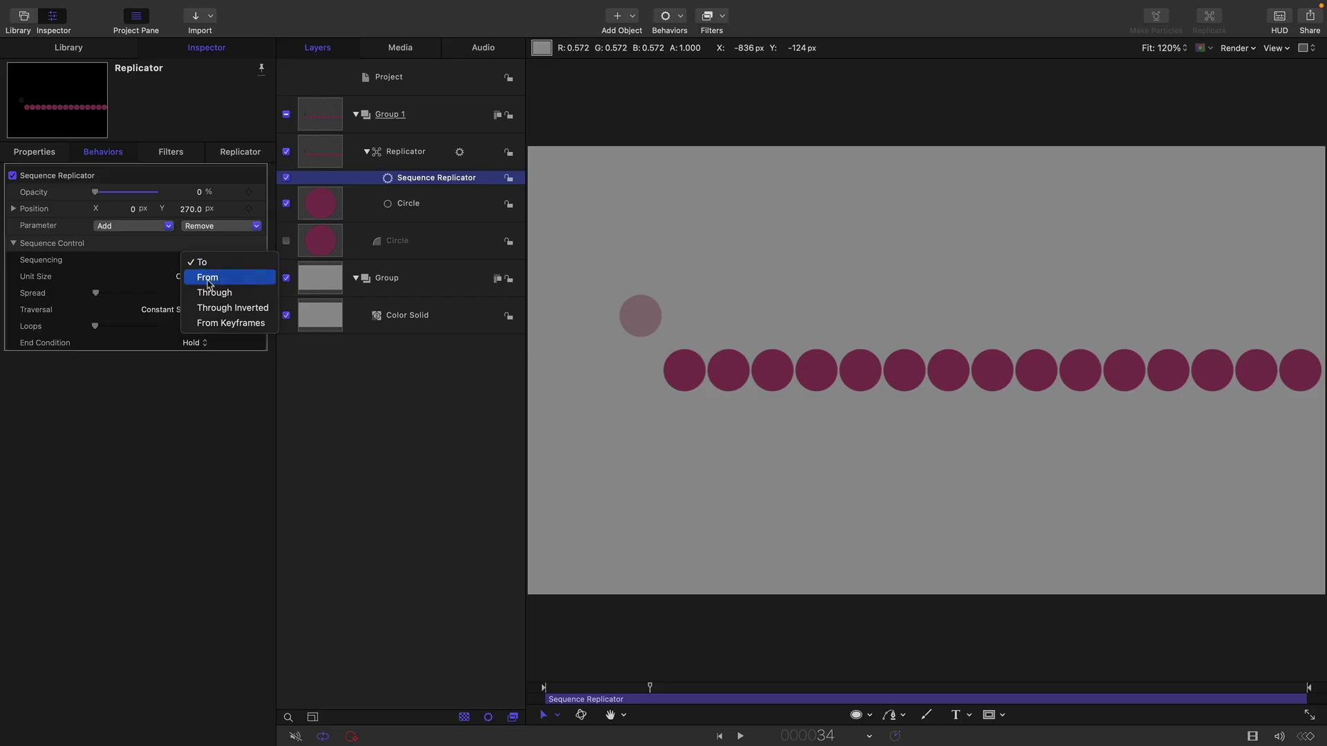
left_click(208, 281)
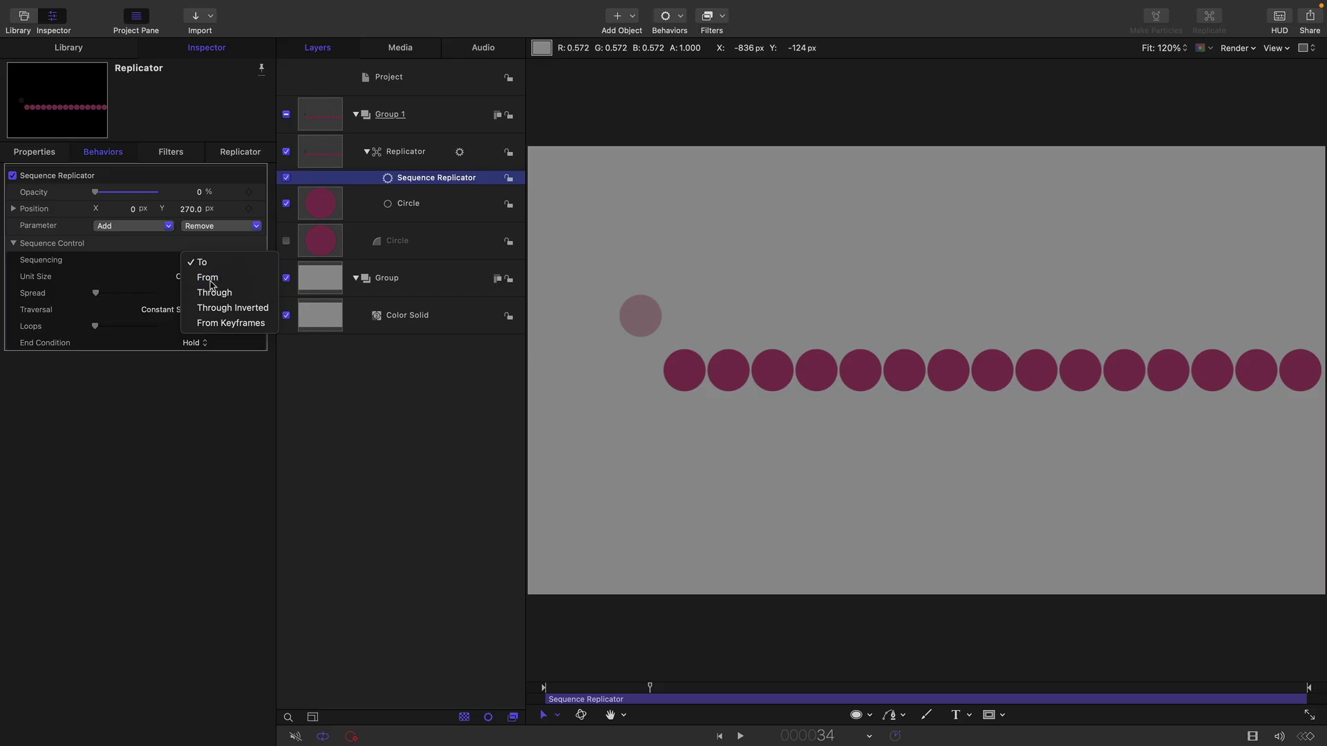
left_click(720, 736)
left_click(740, 737)
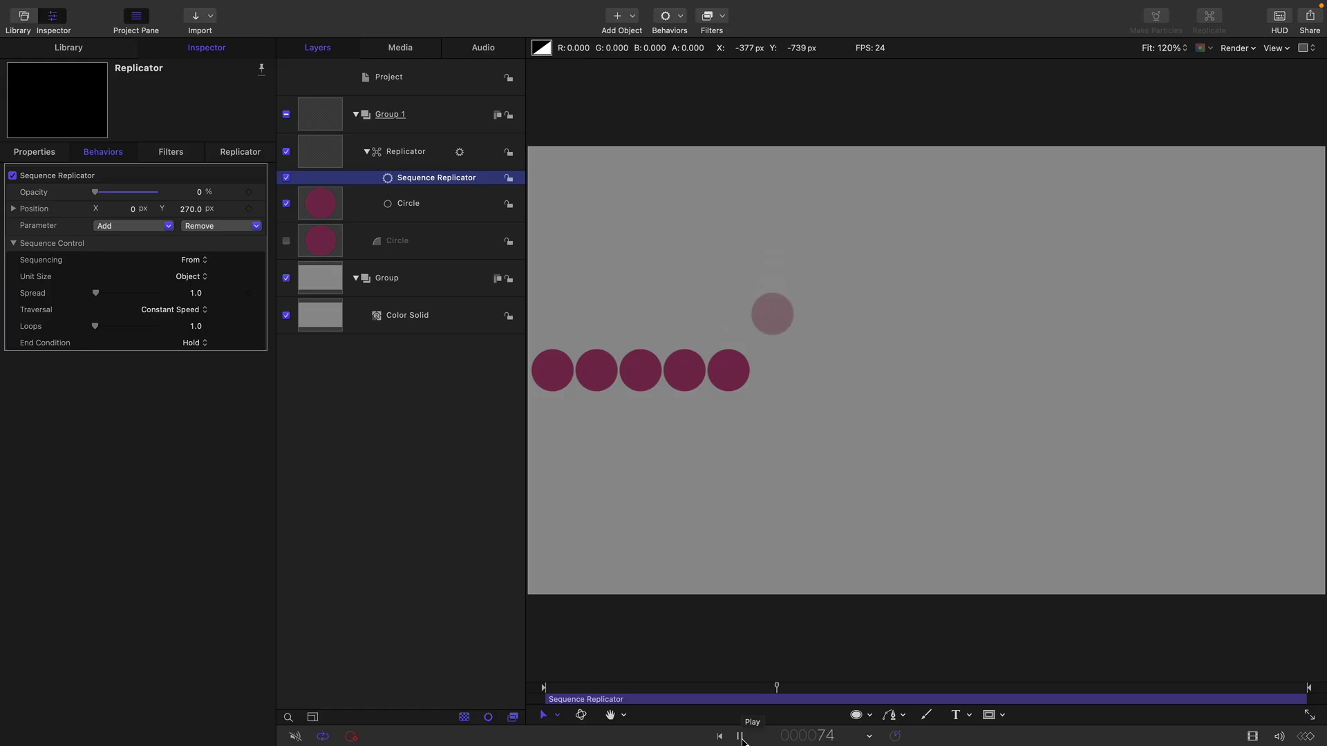
left_click(740, 737)
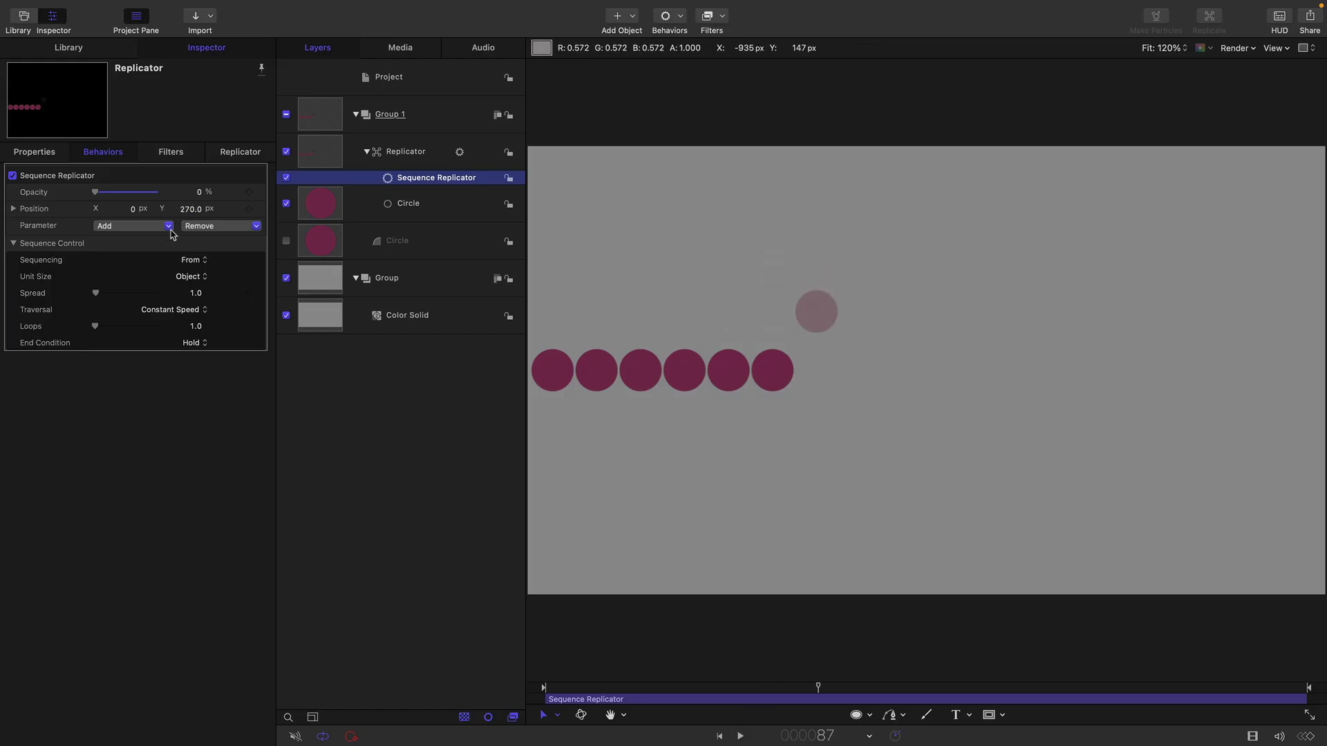
Step: Change Sequencing to Through and preview it from the first frame
left_click(191, 259)
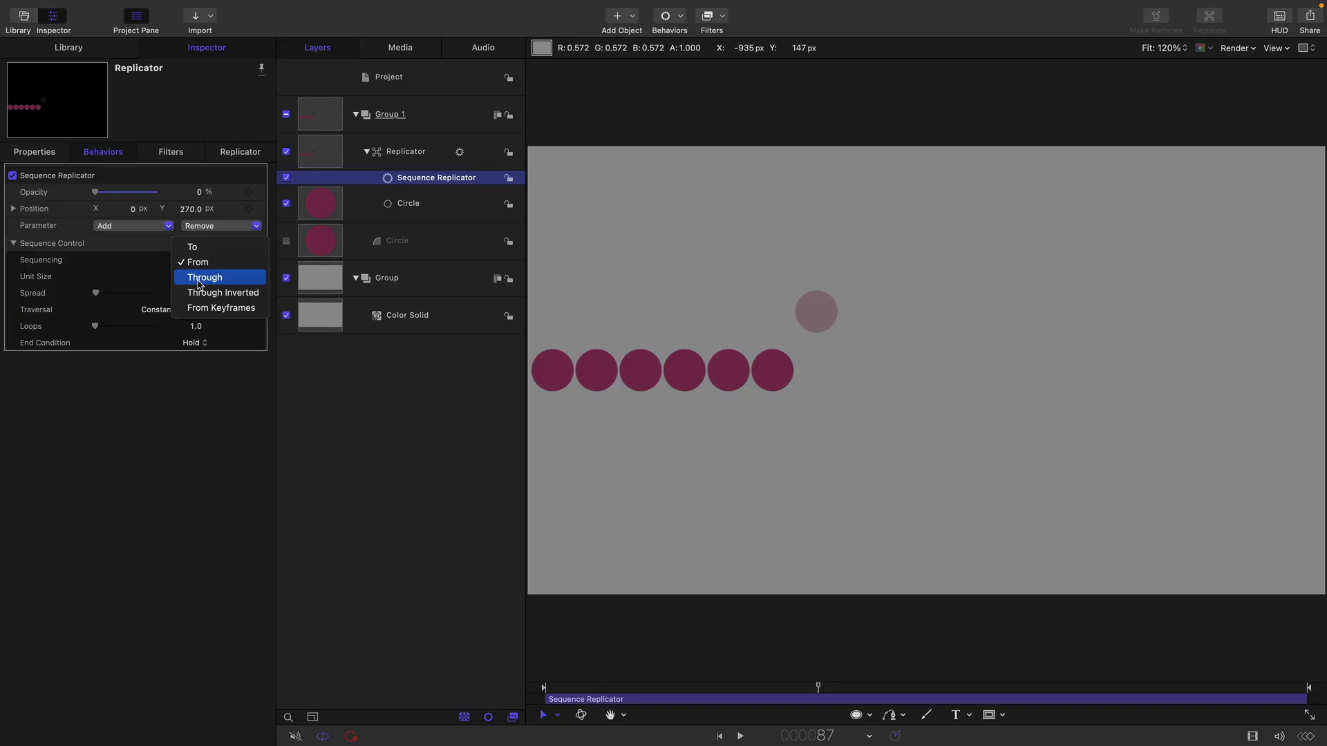
left_click(200, 278)
key("Home")
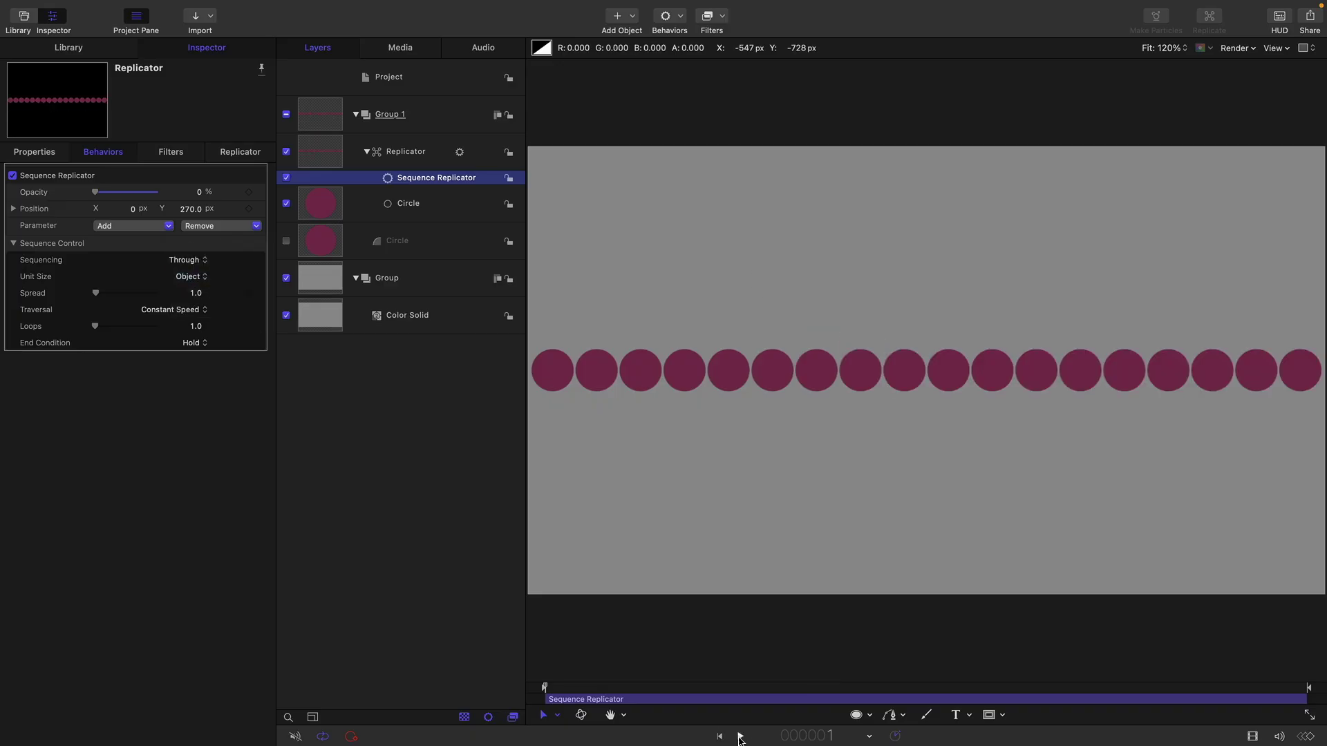
left_click(740, 736)
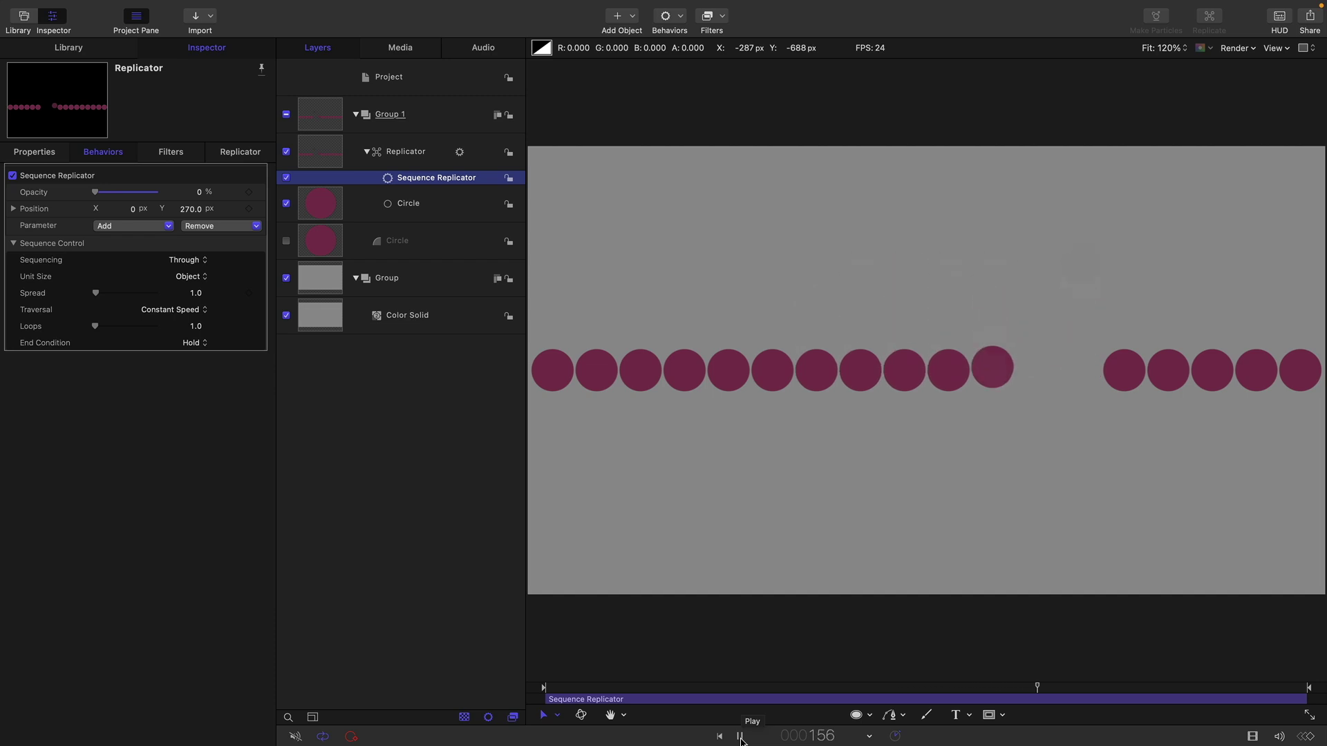
left_click(739, 736)
Step: Set Loops to 4 and replay the animation from the start
left_click(196, 327)
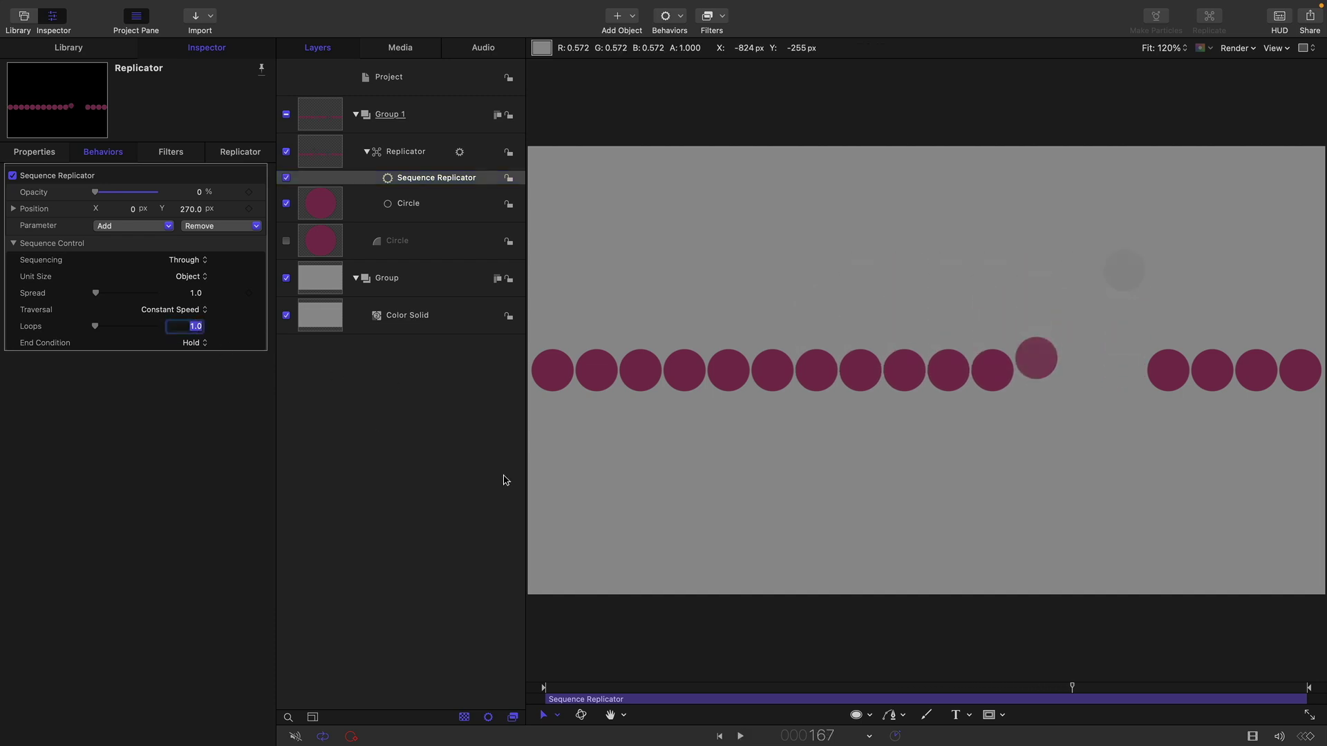
type("4")
key("Return")
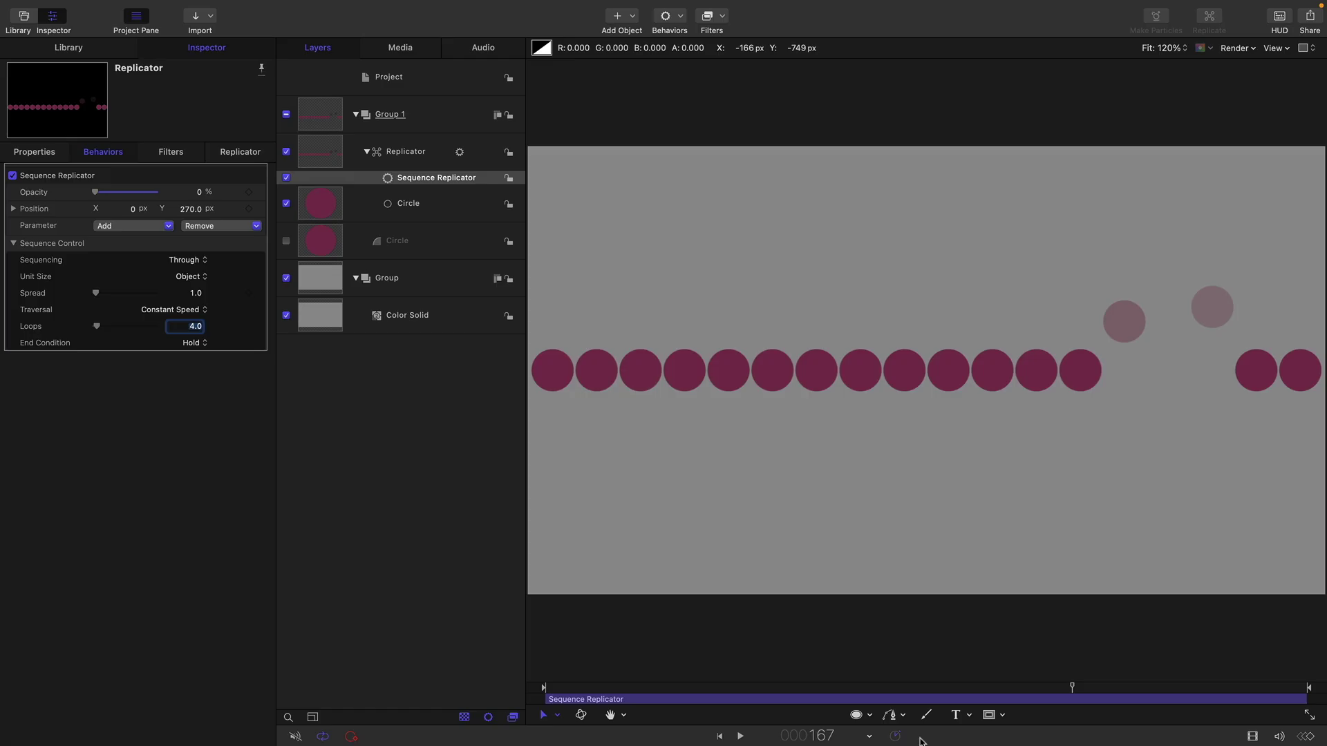
left_click(720, 738)
left_click(738, 738)
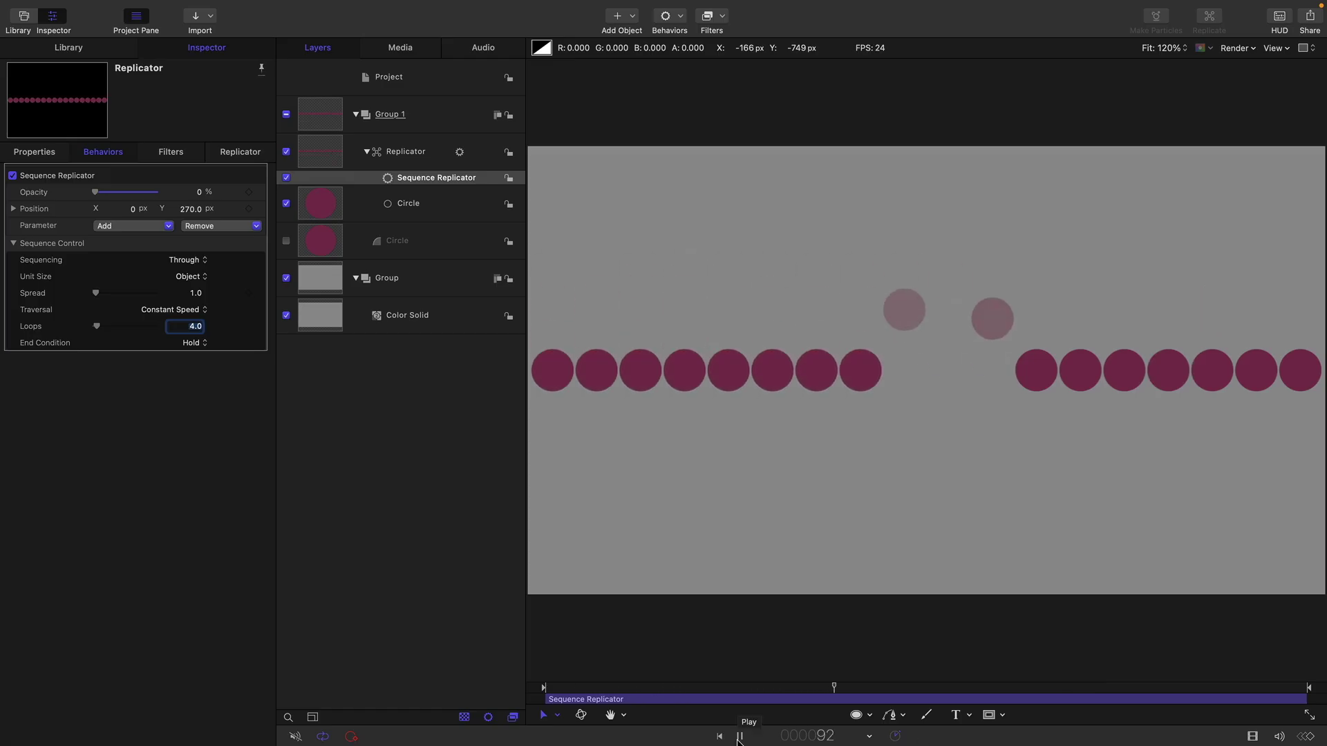
key("space")
Step: Preview To sequencing, then undo back to Through
left_click(179, 259)
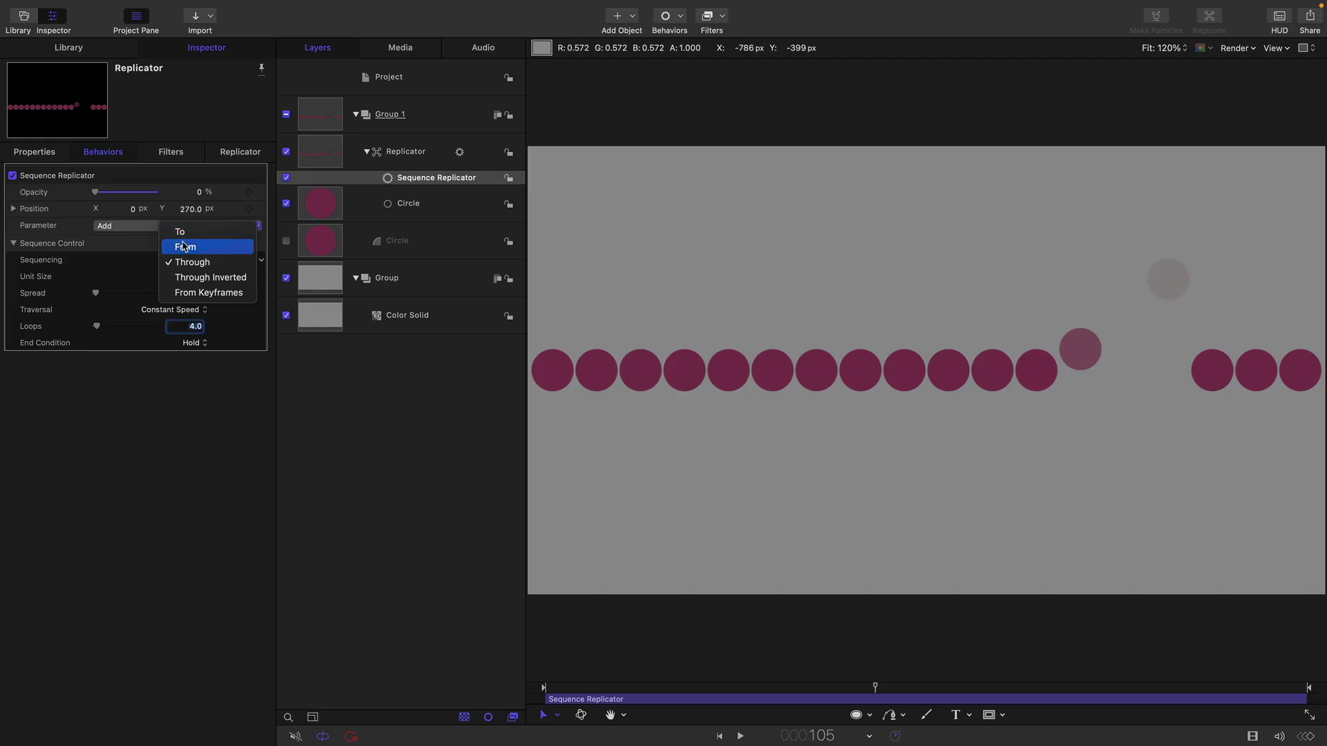
left_click(183, 243)
left_click(719, 737)
left_click(738, 738)
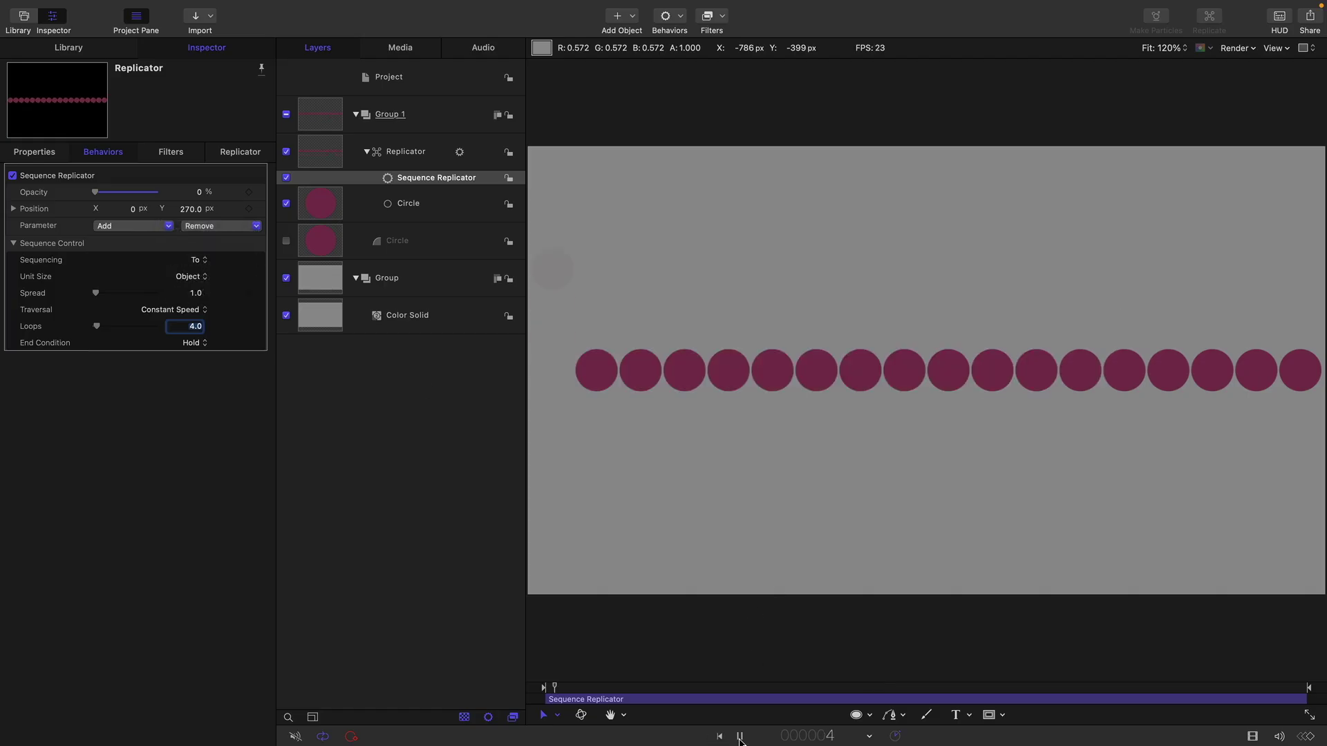
left_click(740, 738)
key("super+z")
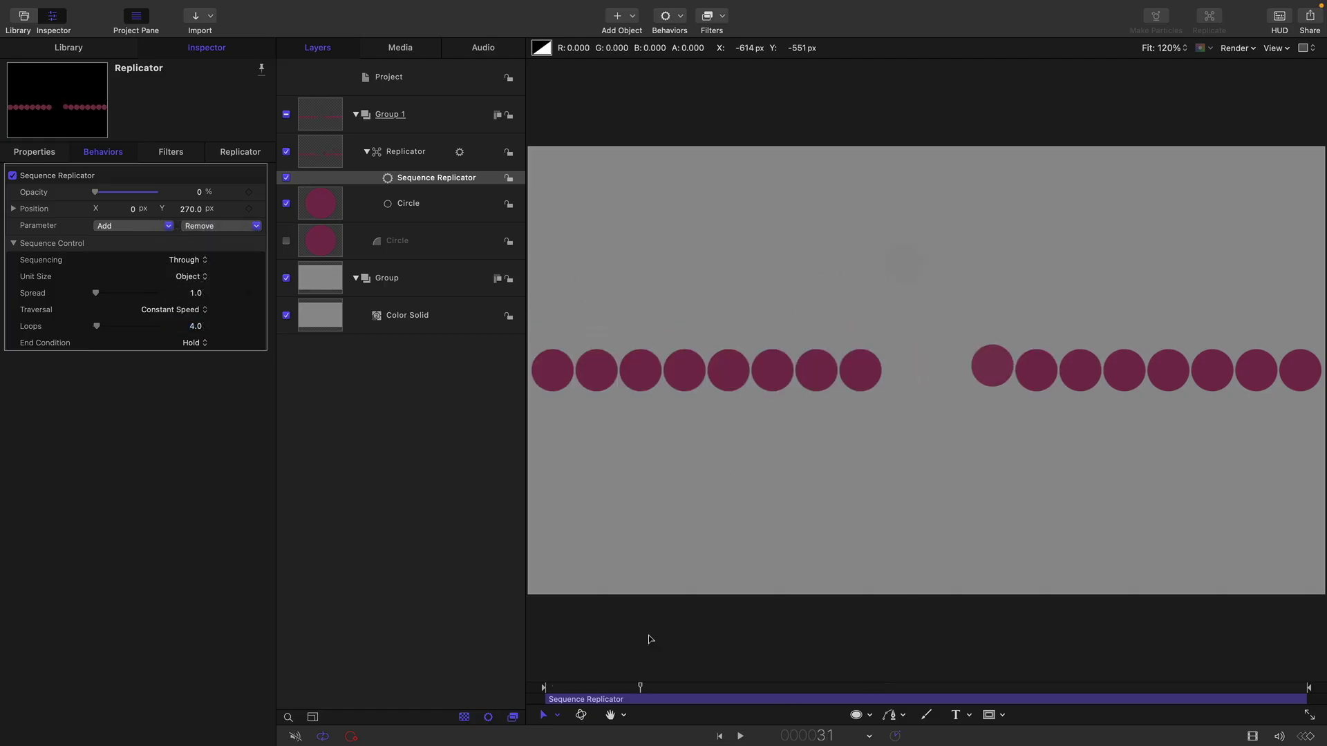
mouse_move(639, 688)
left_mouse_down()
mouse_move(602, 690)
mouse_move(656, 688)
left_mouse_up()
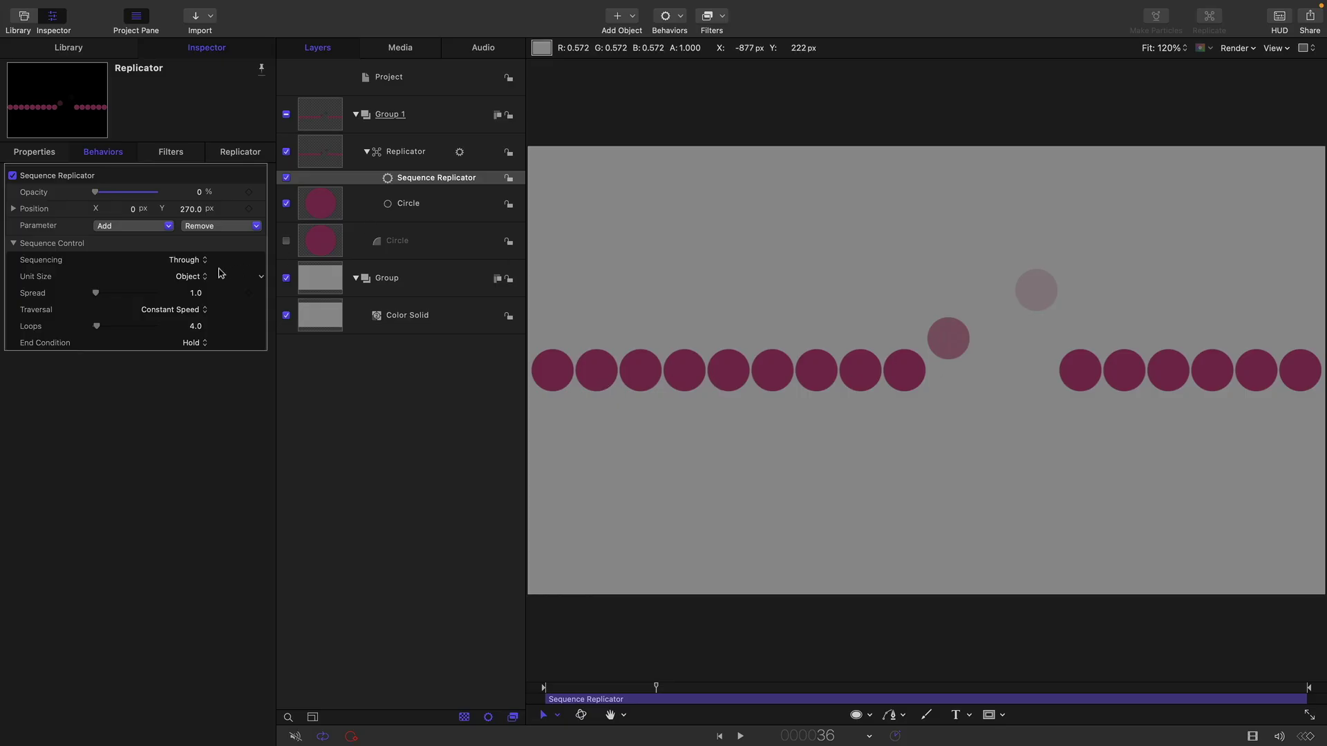
Step: Try From sequencing and scrub to later frames to compare
left_click(188, 260)
left_click(188, 246)
mouse_move(656, 688)
left_mouse_down()
mouse_move(779, 699)
mouse_move(658, 690)
left_mouse_up()
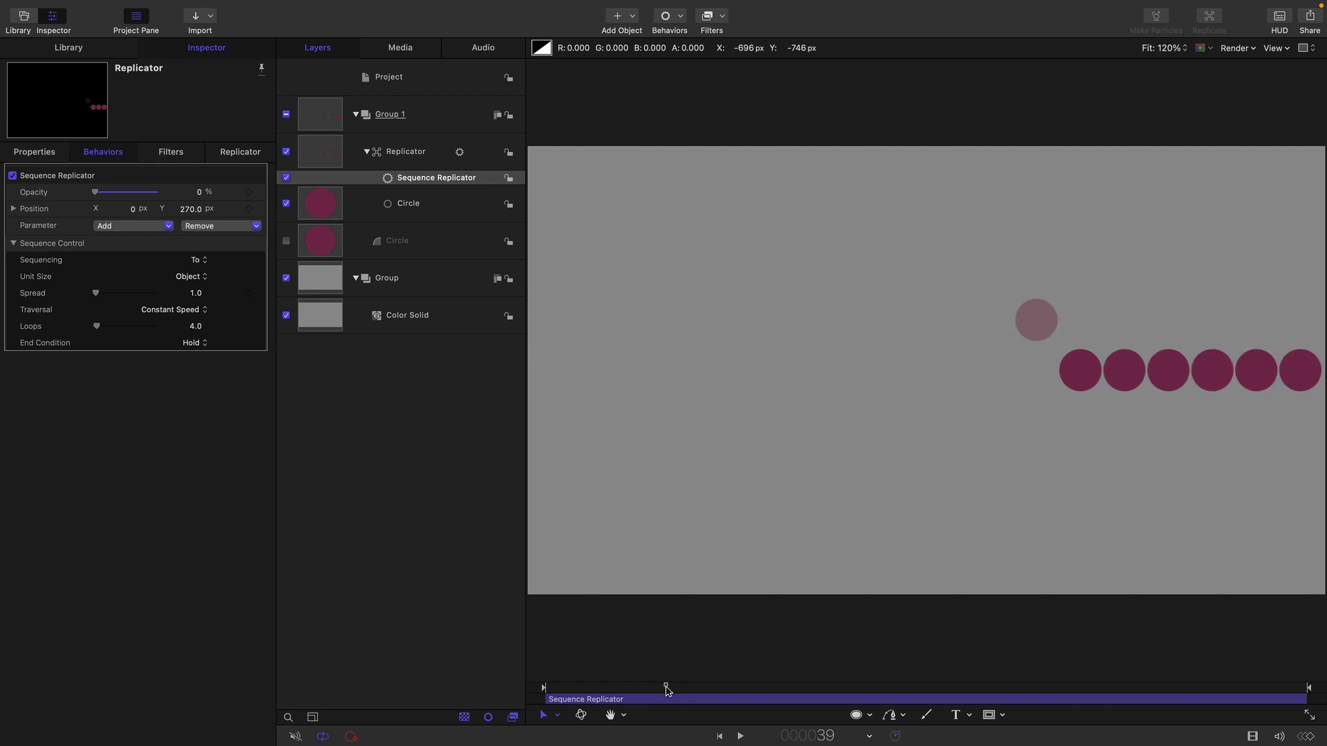
left_click_drag(667, 689, 668, 687)
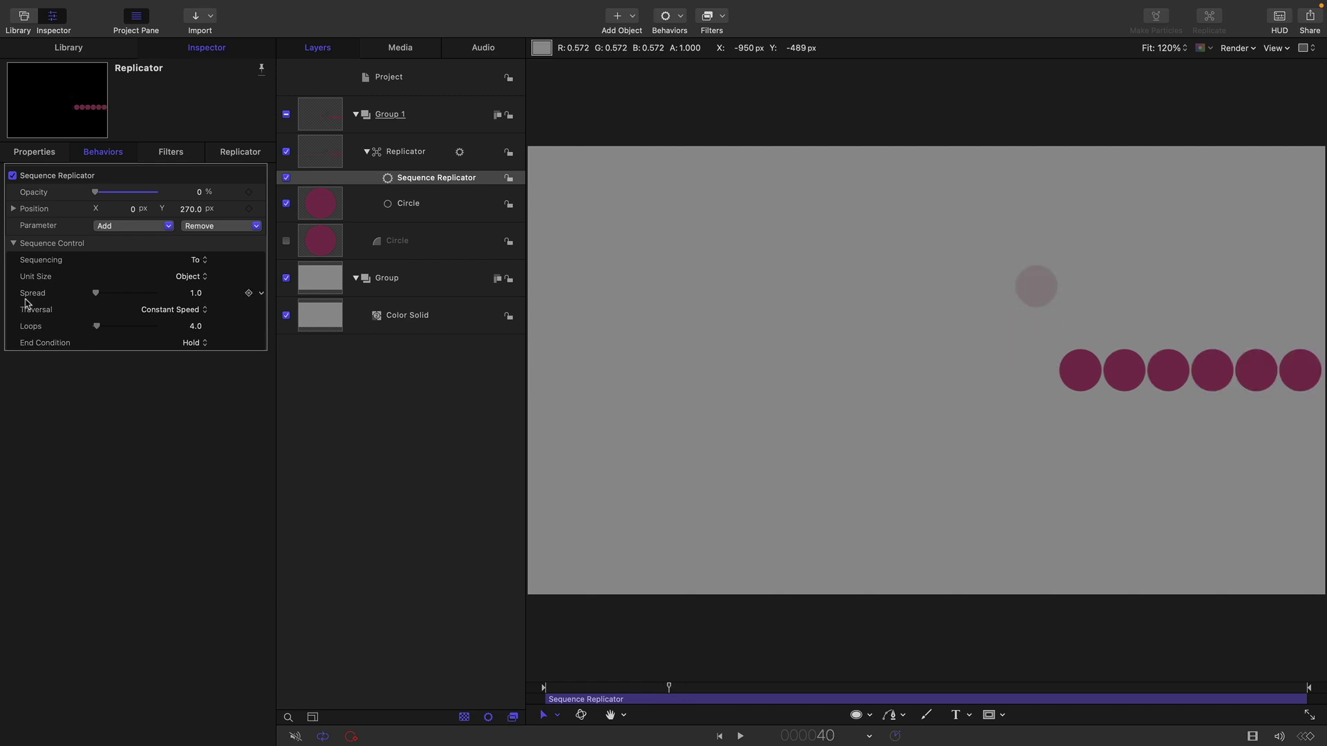
Step: Set Sequencing to Through Inverted, comparing against Through with undo and redo
left_click(197, 261)
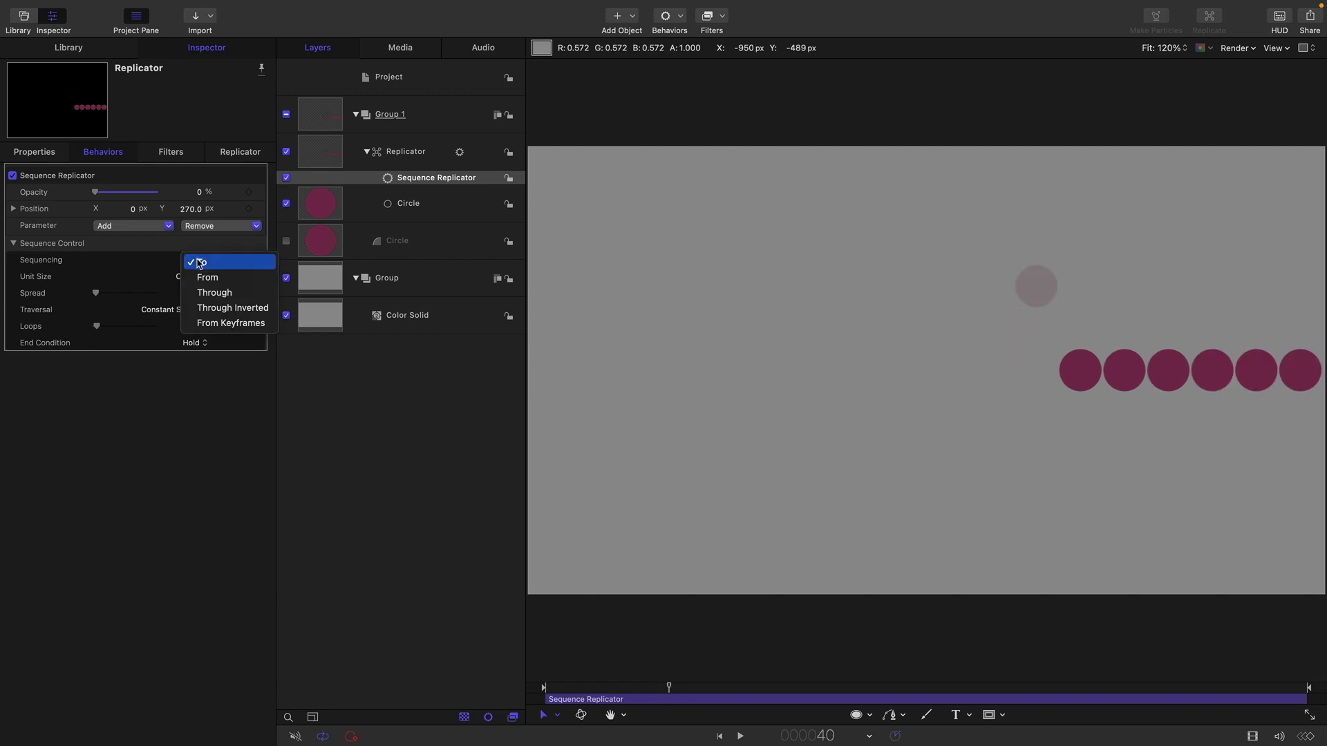
left_click(223, 309)
left_click_drag(668, 687, 637, 689)
key("super+z")
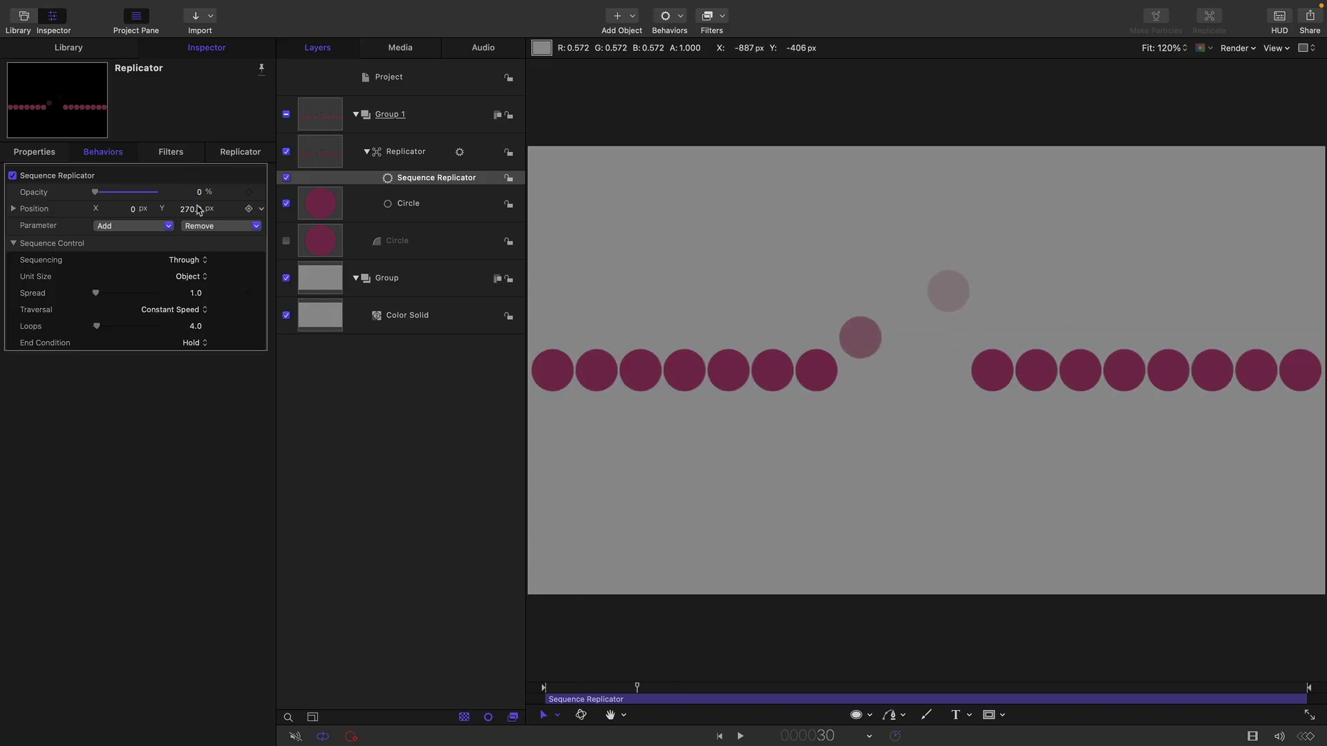
key("super+shift+z")
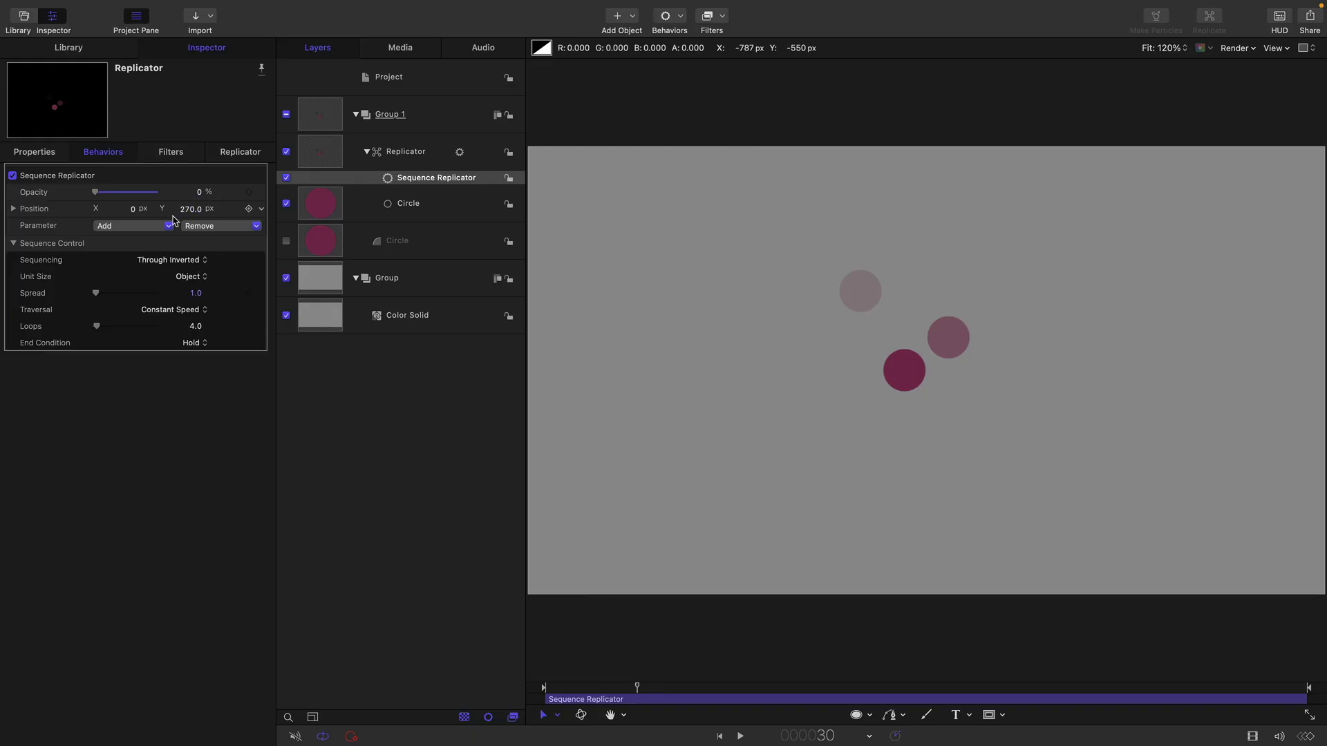
Step: Remove Opacity from the Sequence Replicator's animated parameters
left_click(223, 228)
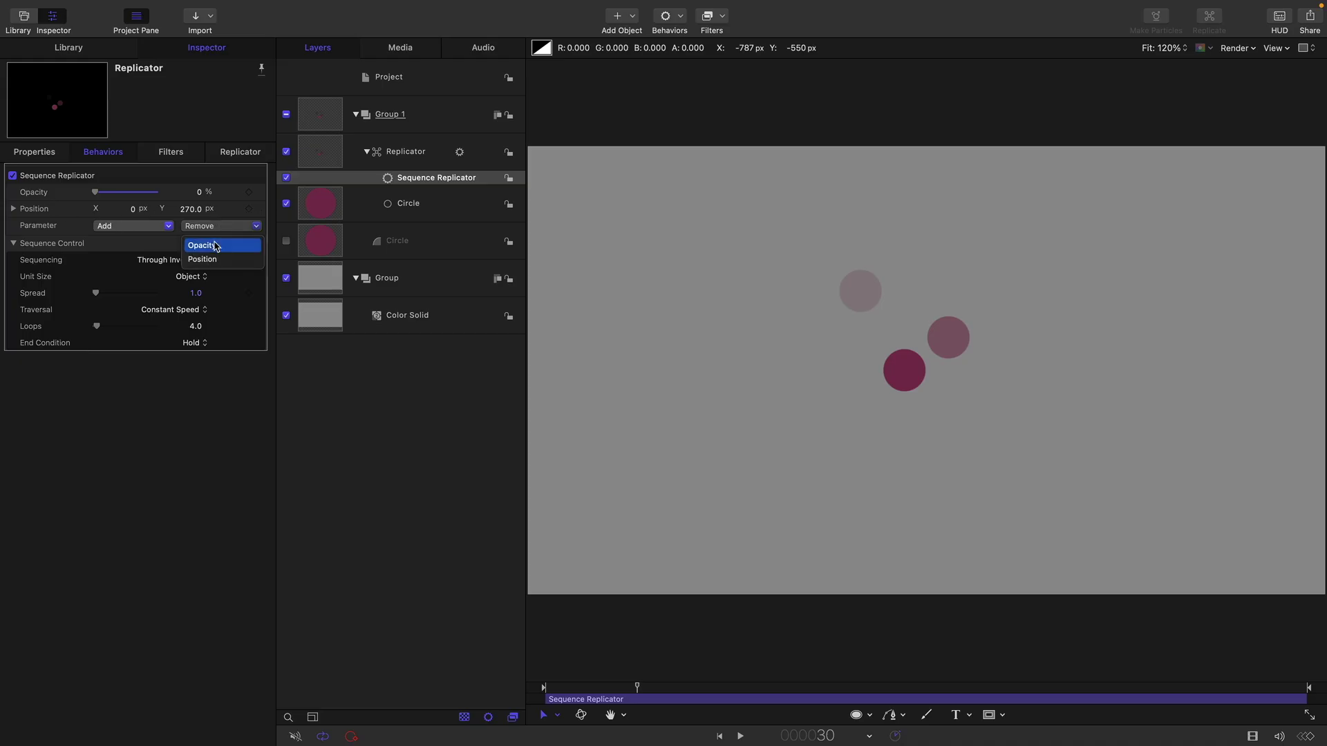
left_click(220, 247)
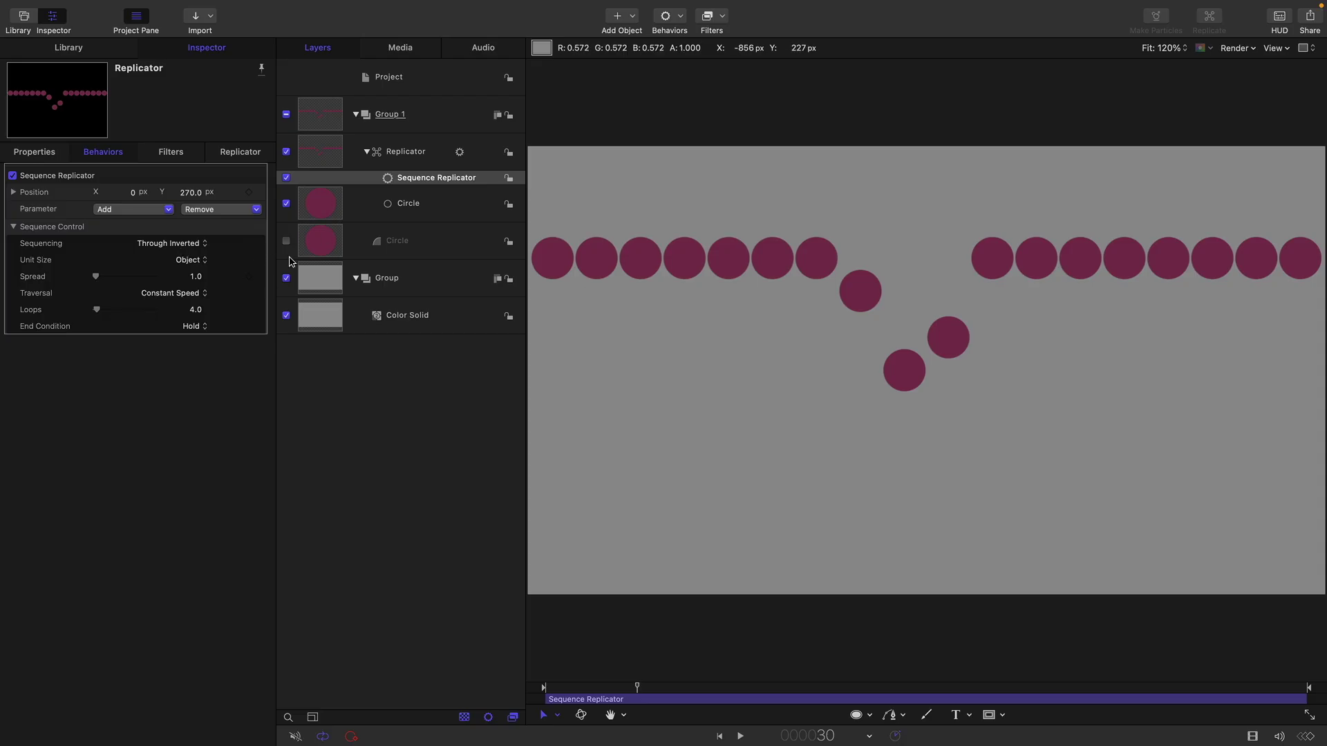
left_click(188, 259)
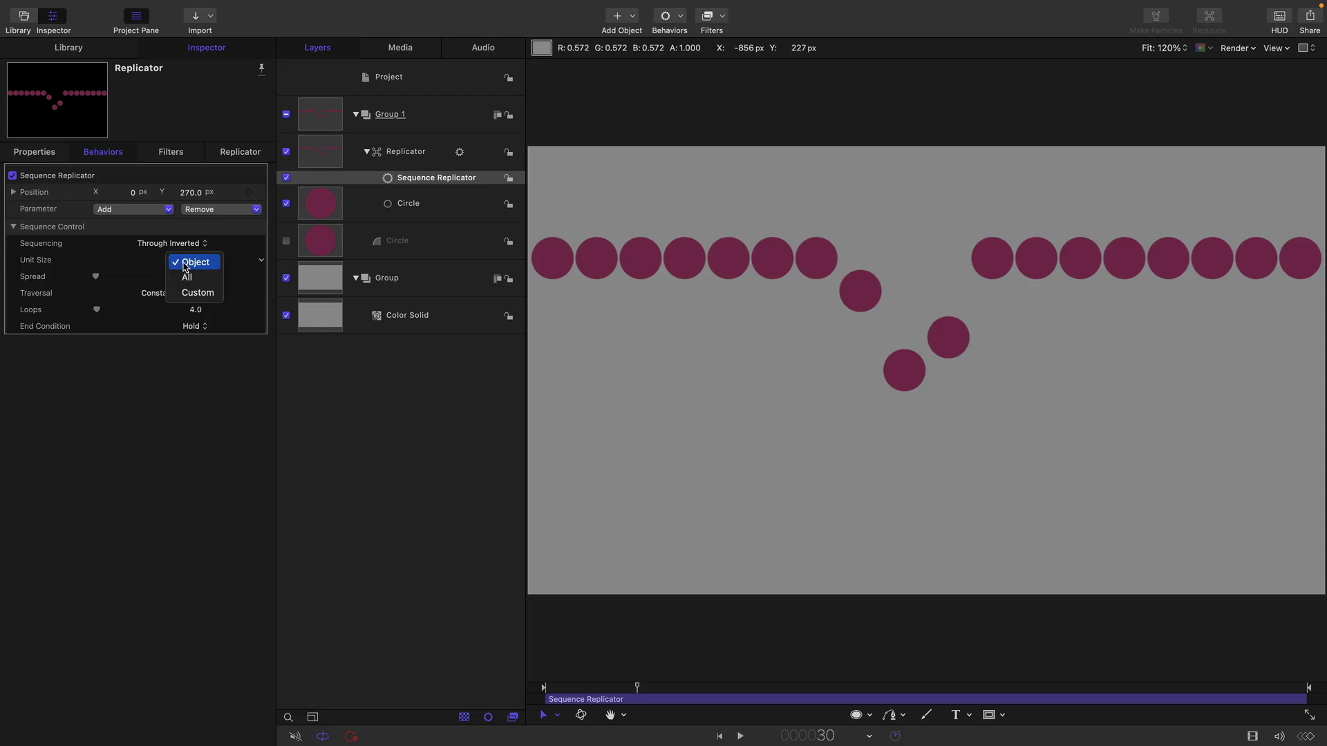
Step: Keep Unit Size at Object and set Spread to 4, previewing the deeper wave
left_click(250, 229)
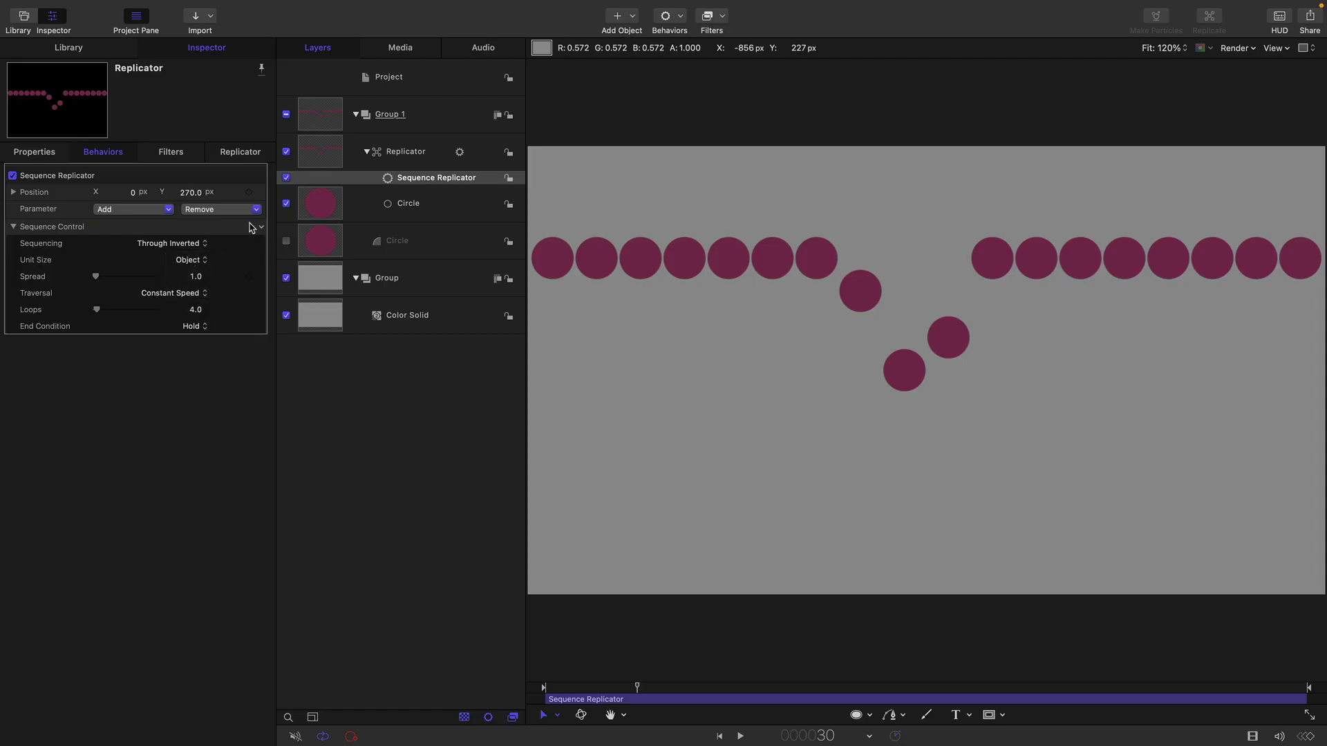
double_click(197, 277)
type("4")
key("Return")
left_click_drag(667, 689, 643, 706)
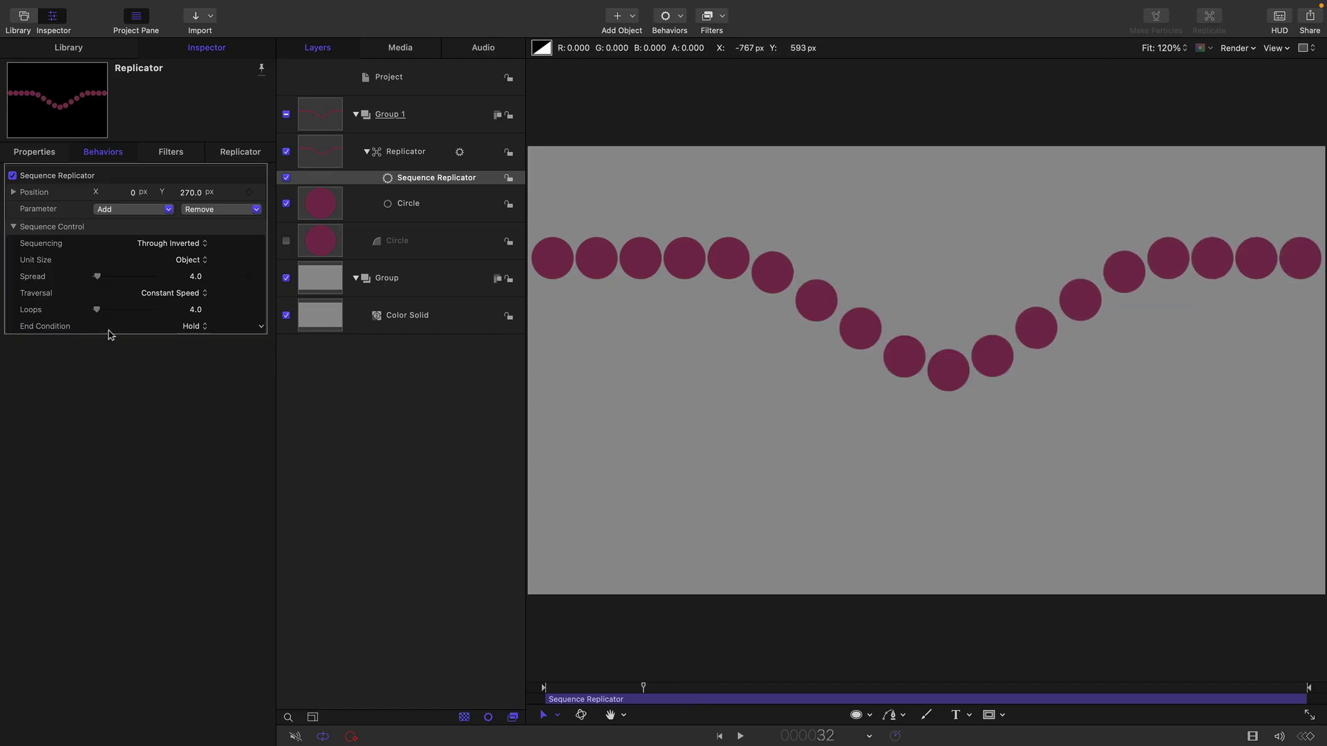
Step: Try Ease In/Out traversal, then set Traversal back to Constant Speed
left_click(173, 293)
left_click(171, 385)
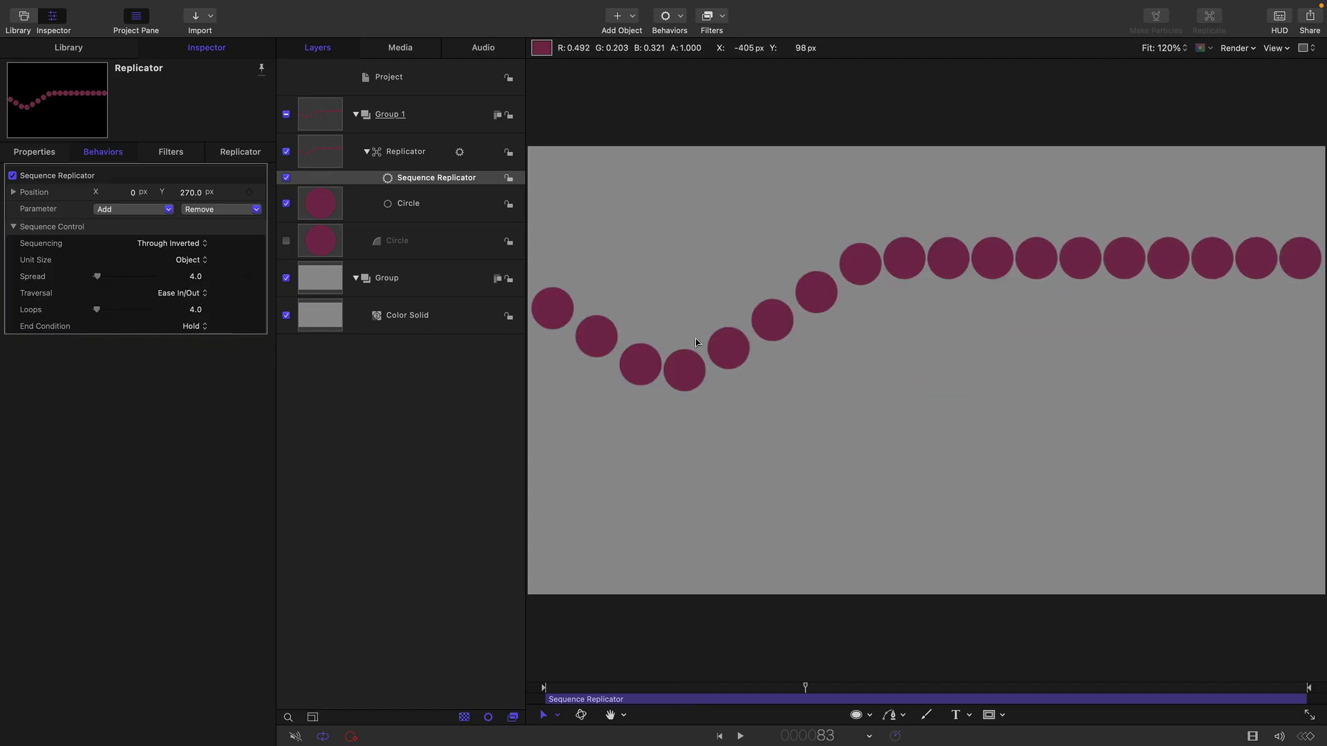
left_click(194, 293)
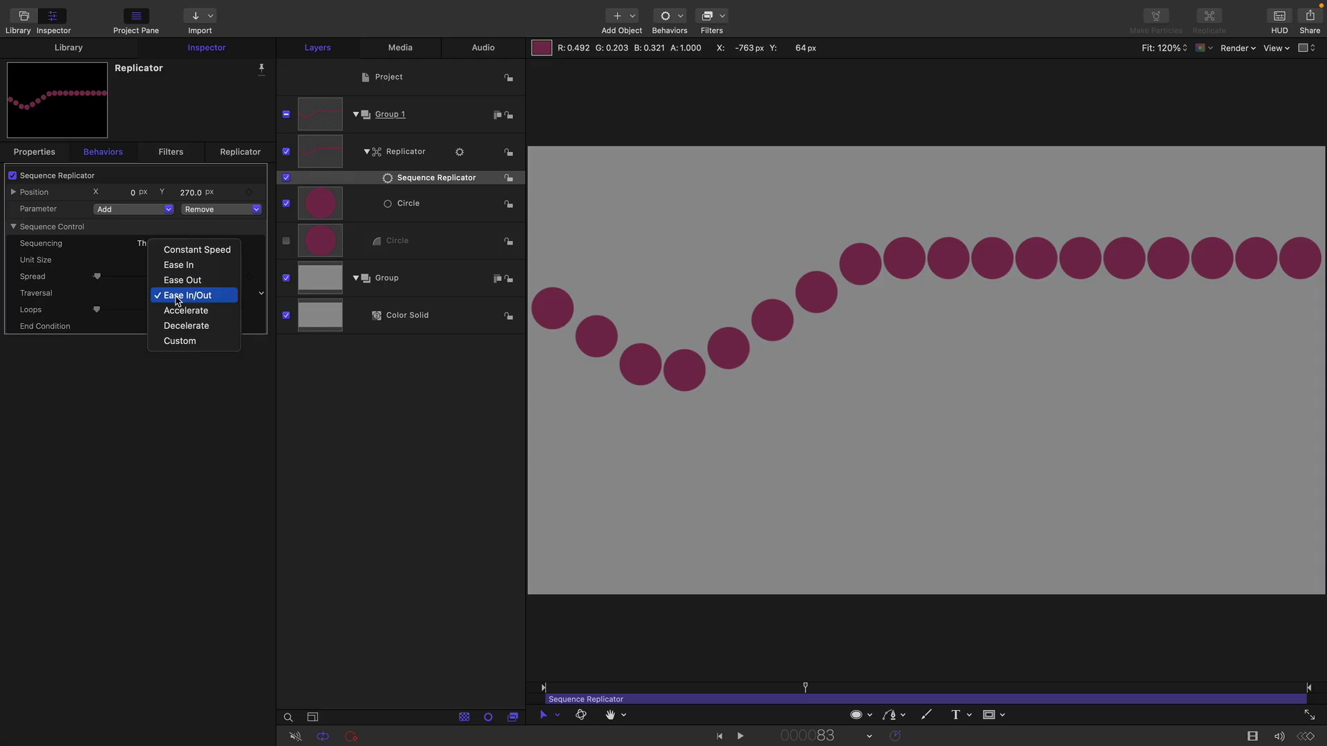
left_click(186, 249)
left_click(178, 294)
left_click(178, 296)
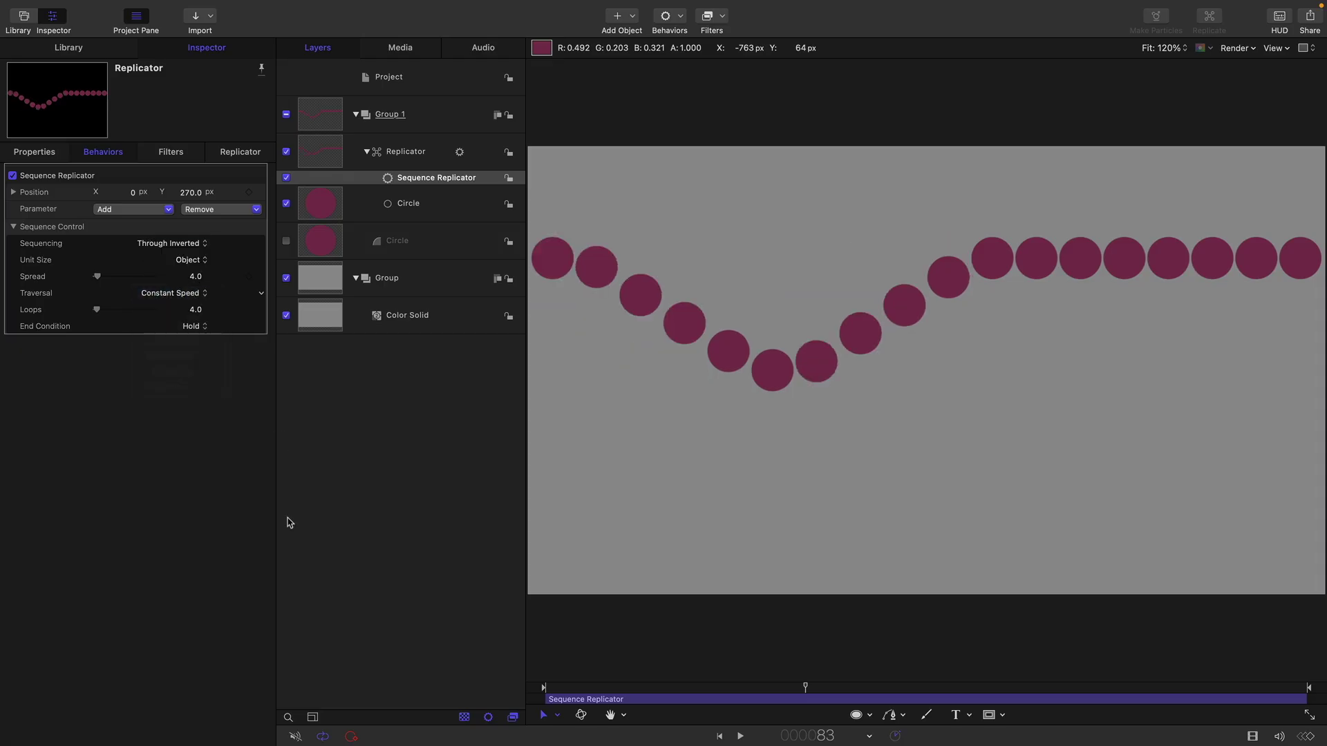
left_click(176, 295)
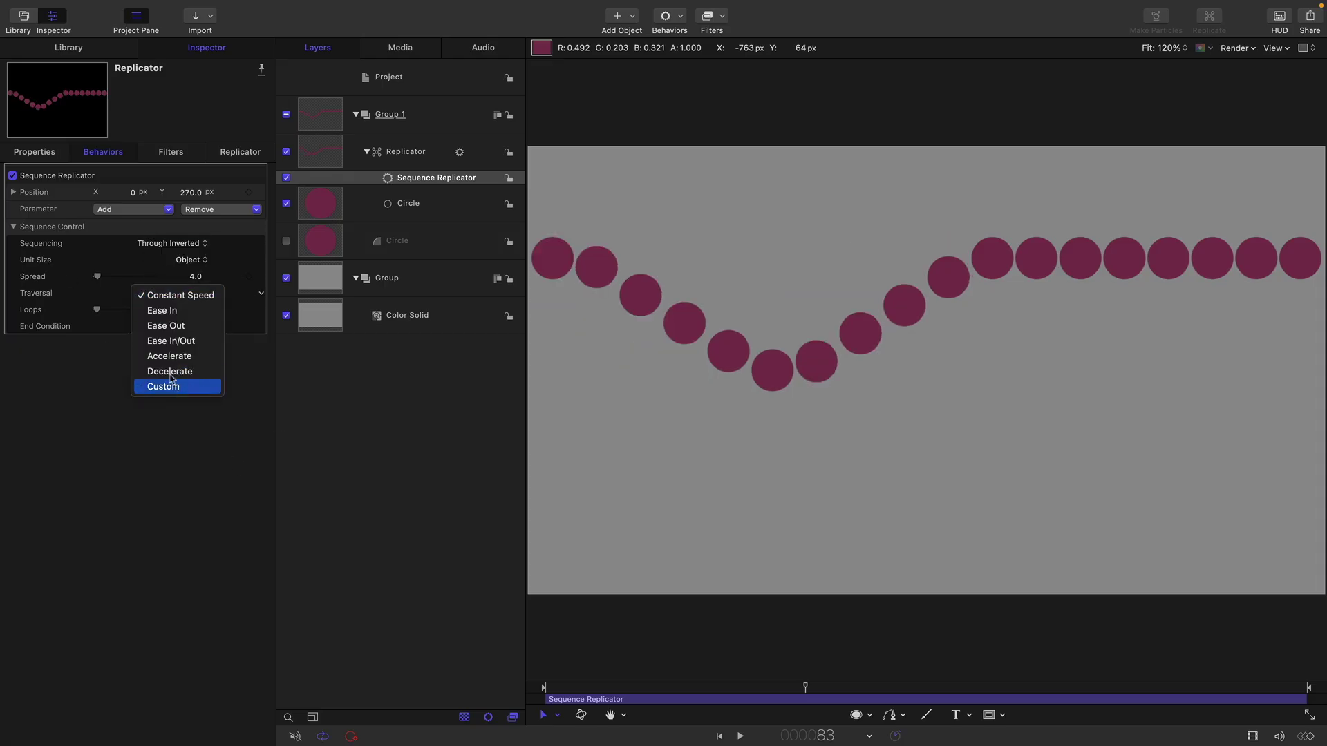
left_click(178, 297)
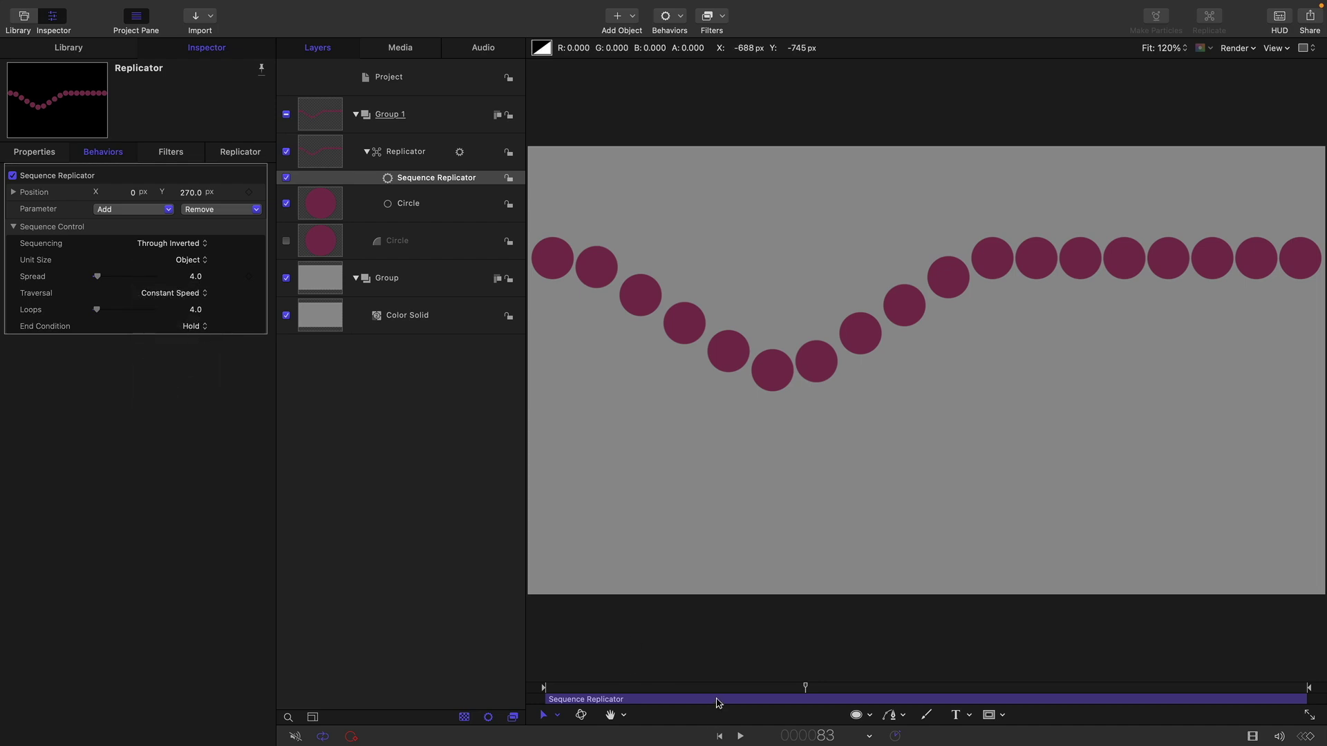
Step: Play the sequence while trying the Ping Pong and then Wrap end conditions
left_click(720, 737)
left_click(741, 737)
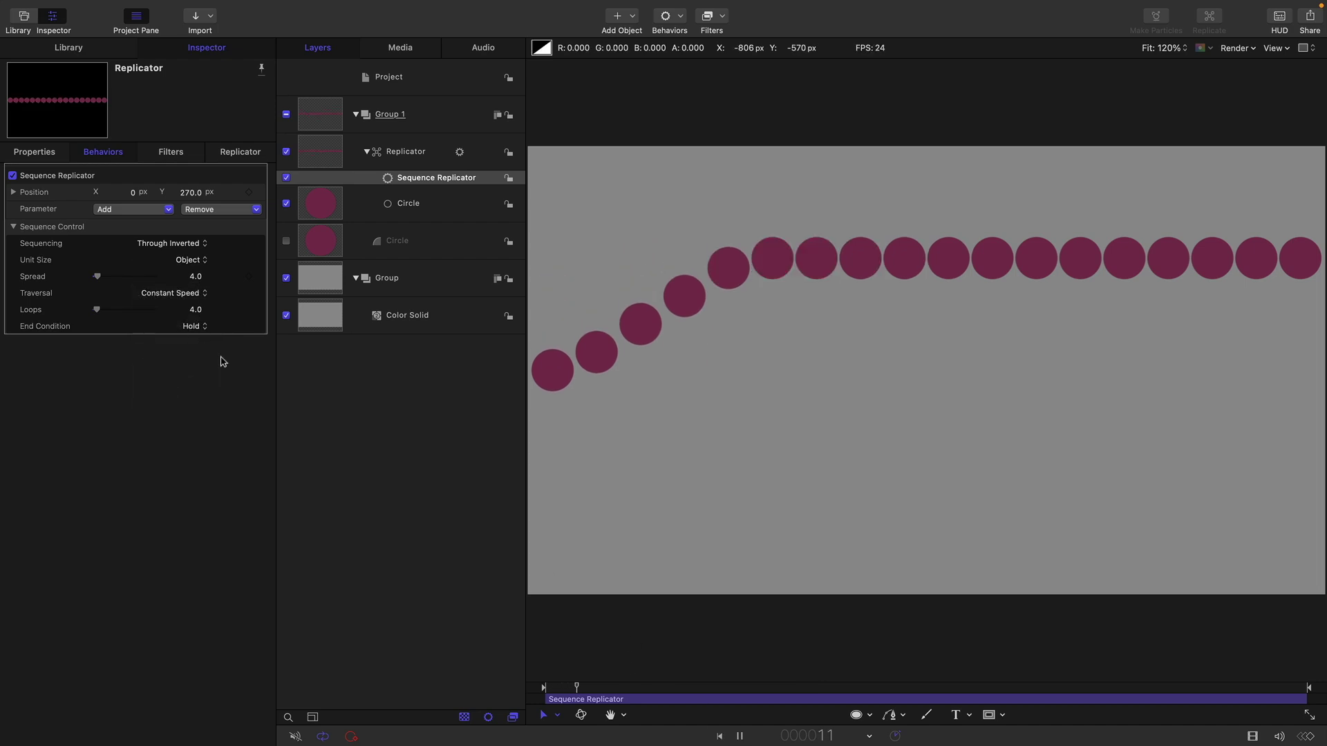
left_click(192, 326)
left_click(204, 361)
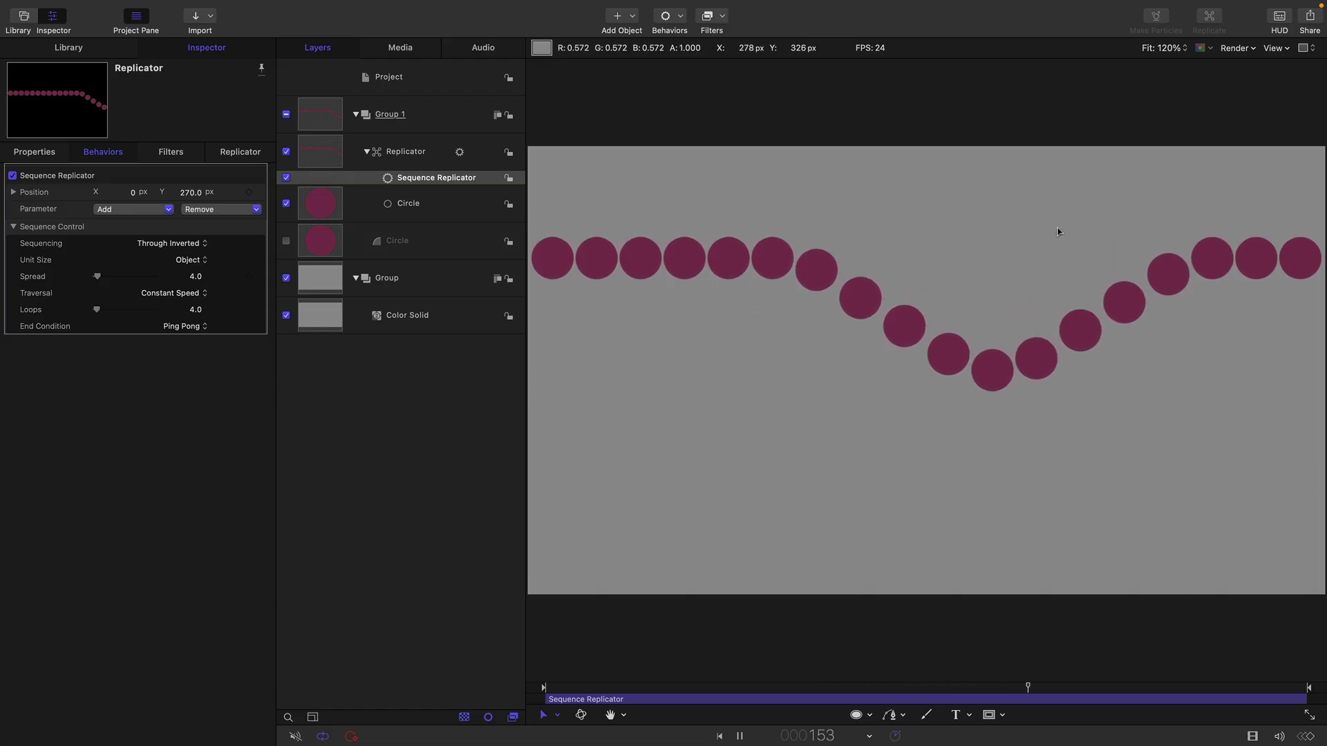
left_click(186, 326)
left_click(183, 312)
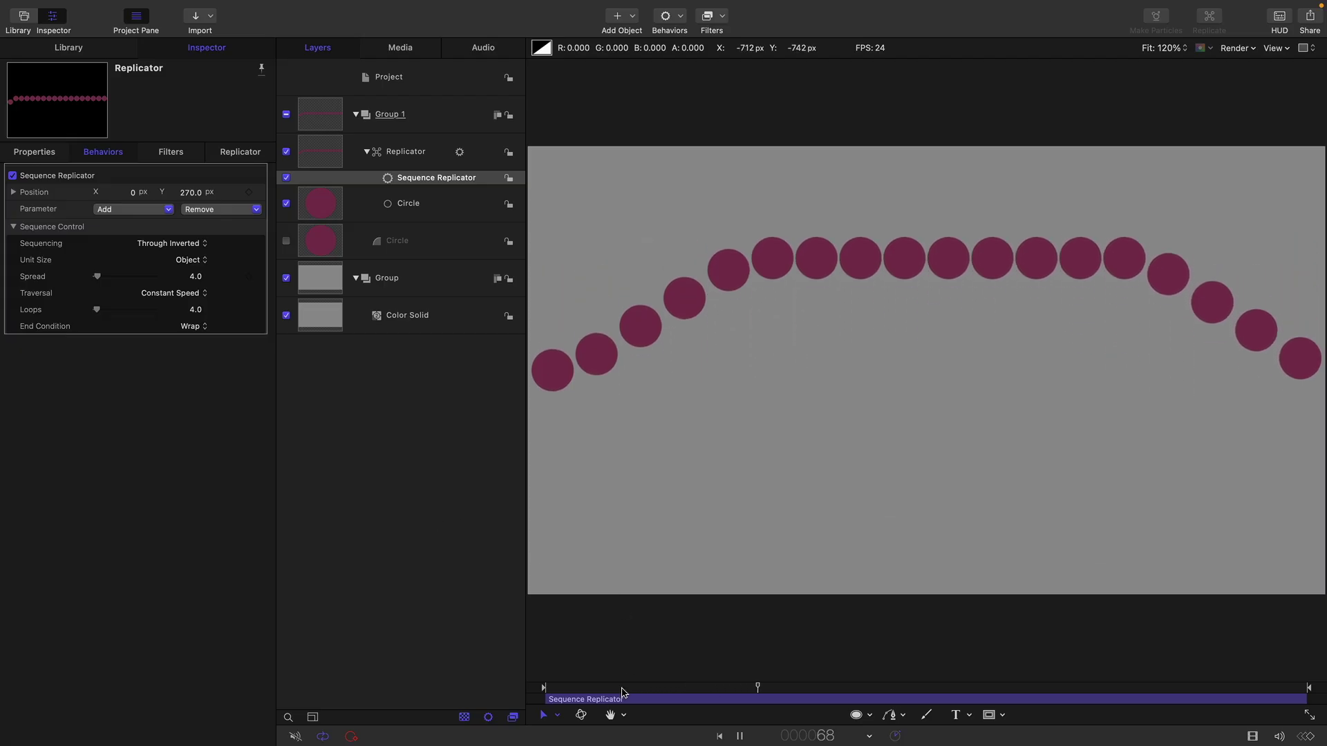
key("space")
left_click_drag(981, 684, 730, 669)
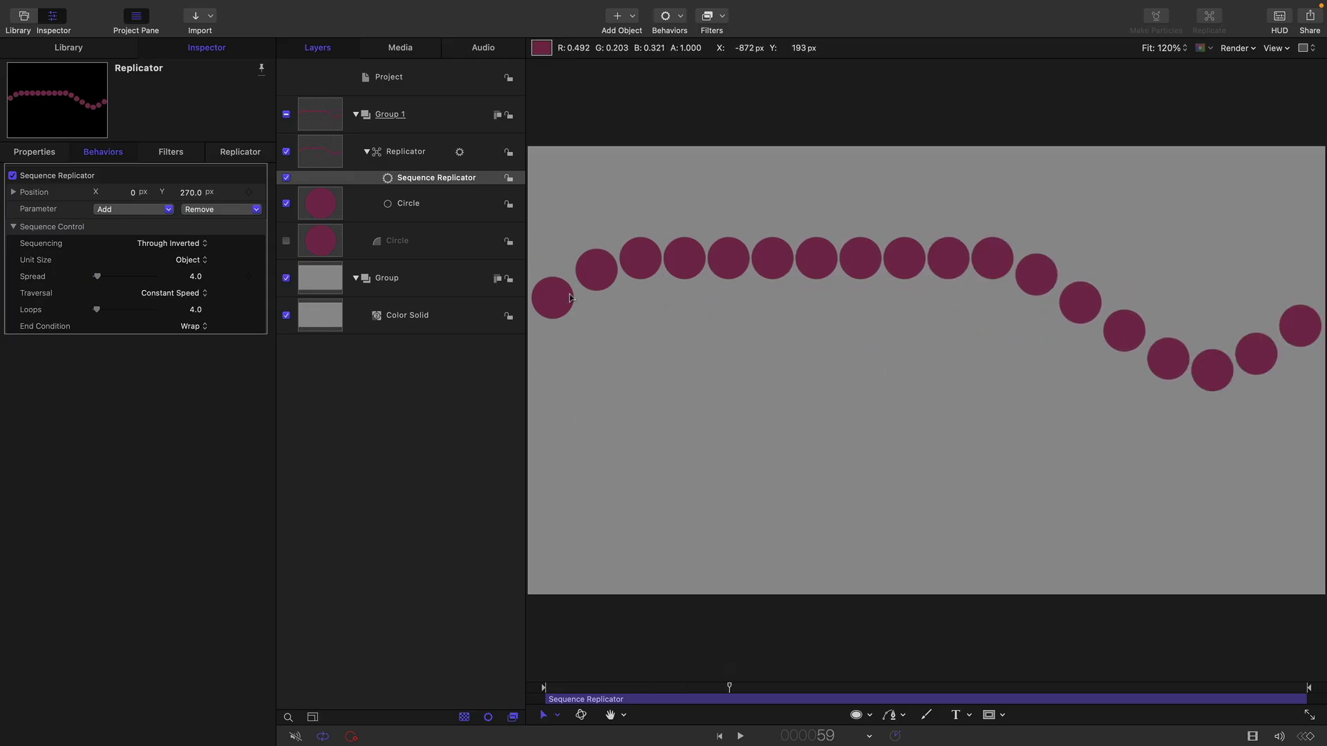
Step: Briefly try Hold as the end condition, then settle back on Wrap
left_click(184, 329)
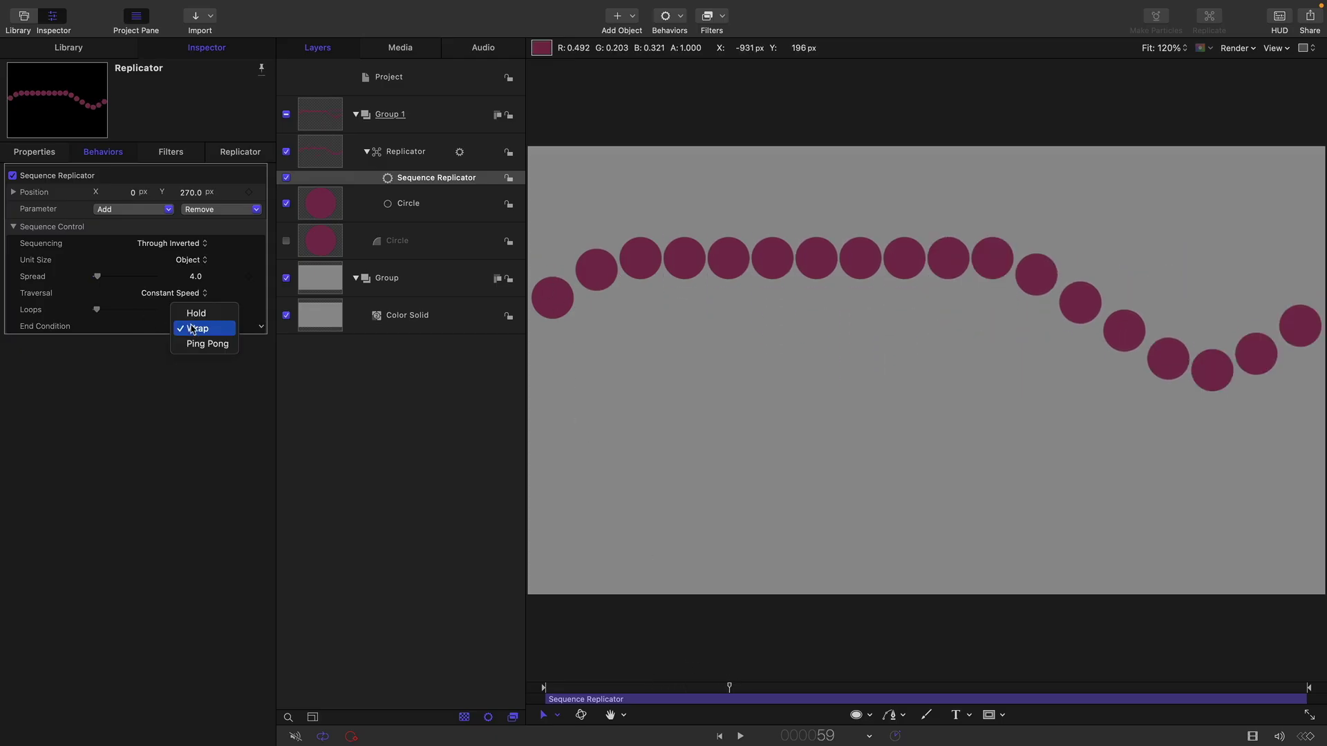
left_click(188, 315)
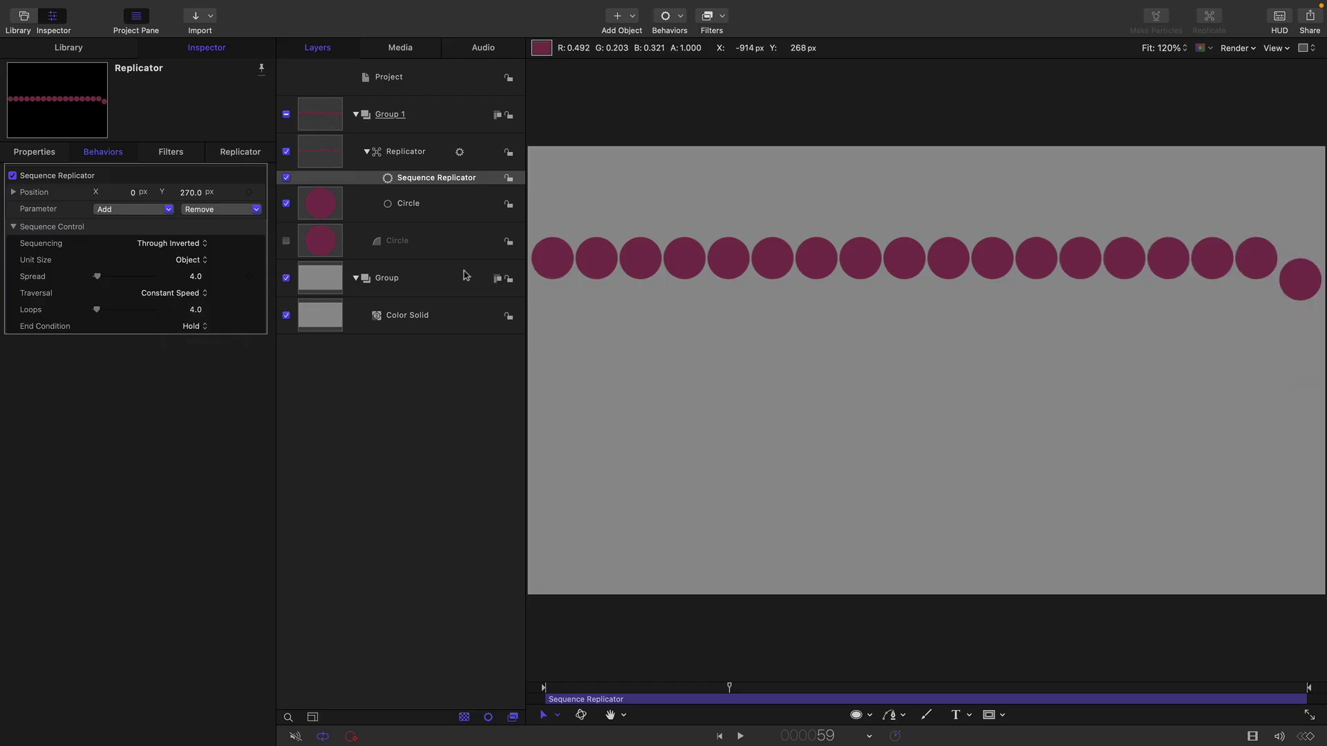
left_click(192, 326)
left_click(191, 342)
left_click_drag(583, 687, 874, 689)
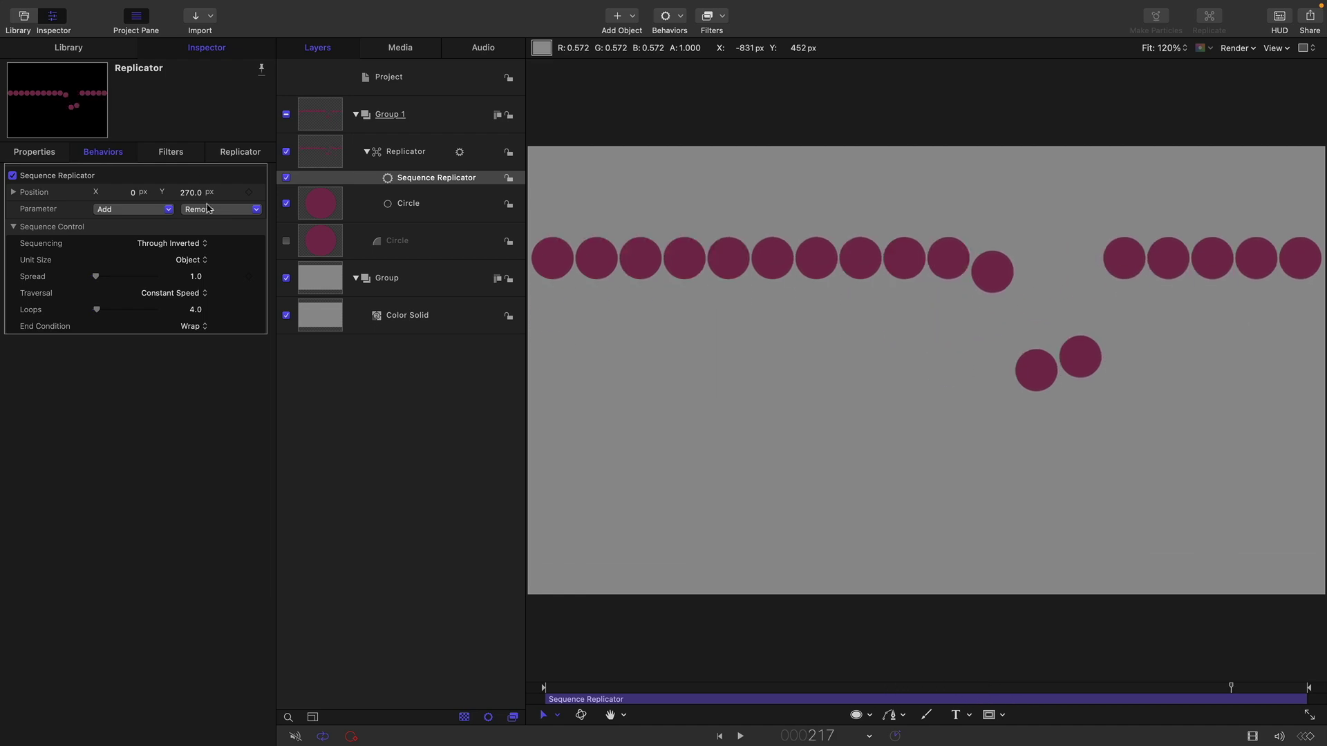
Step: Set Sequencing to From Keyframes and preview the result
left_click(173, 243)
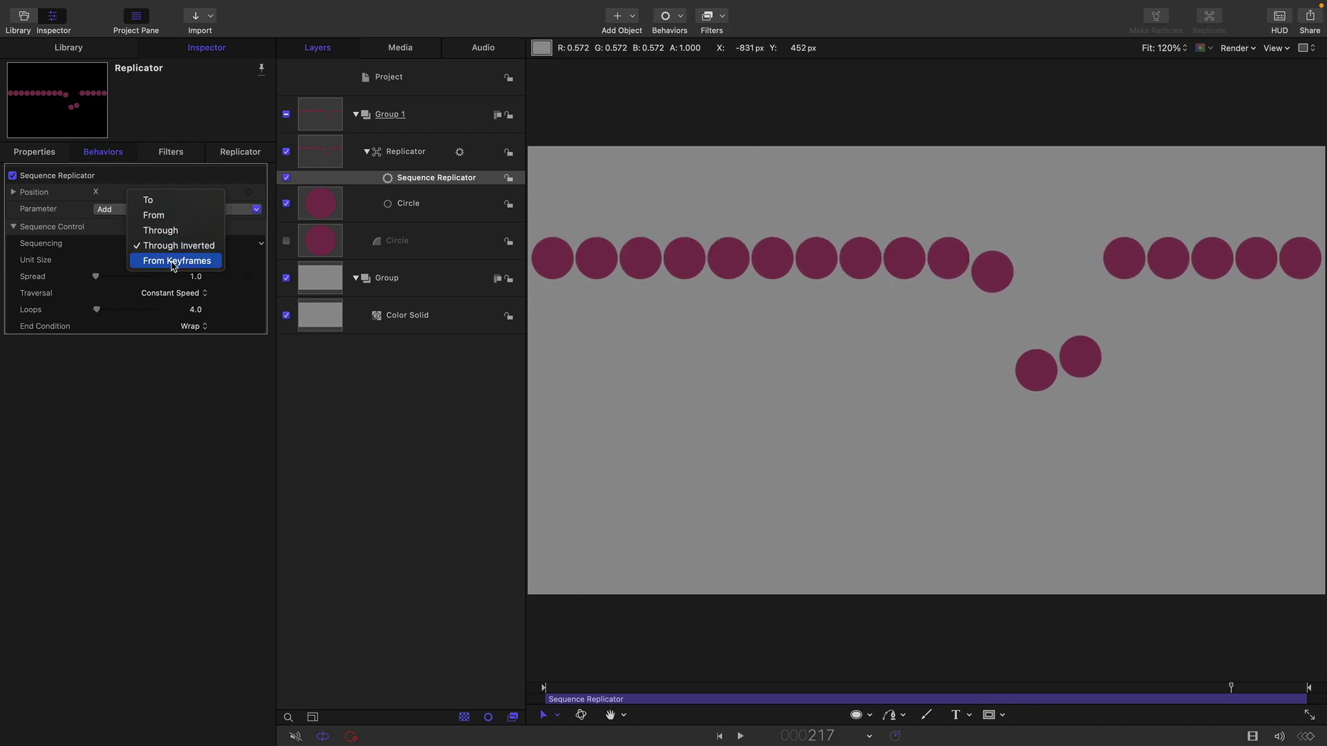
left_click(173, 261)
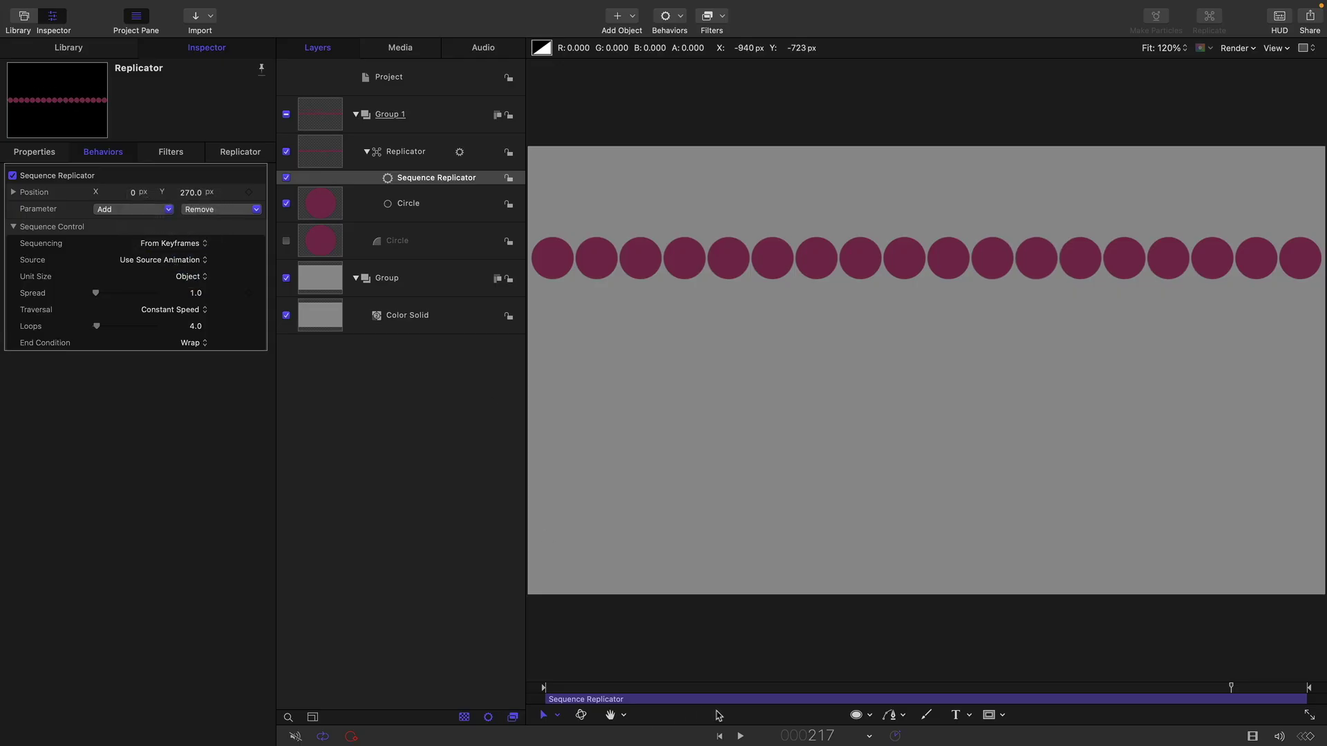
left_click(717, 738)
left_click(741, 737)
key("space")
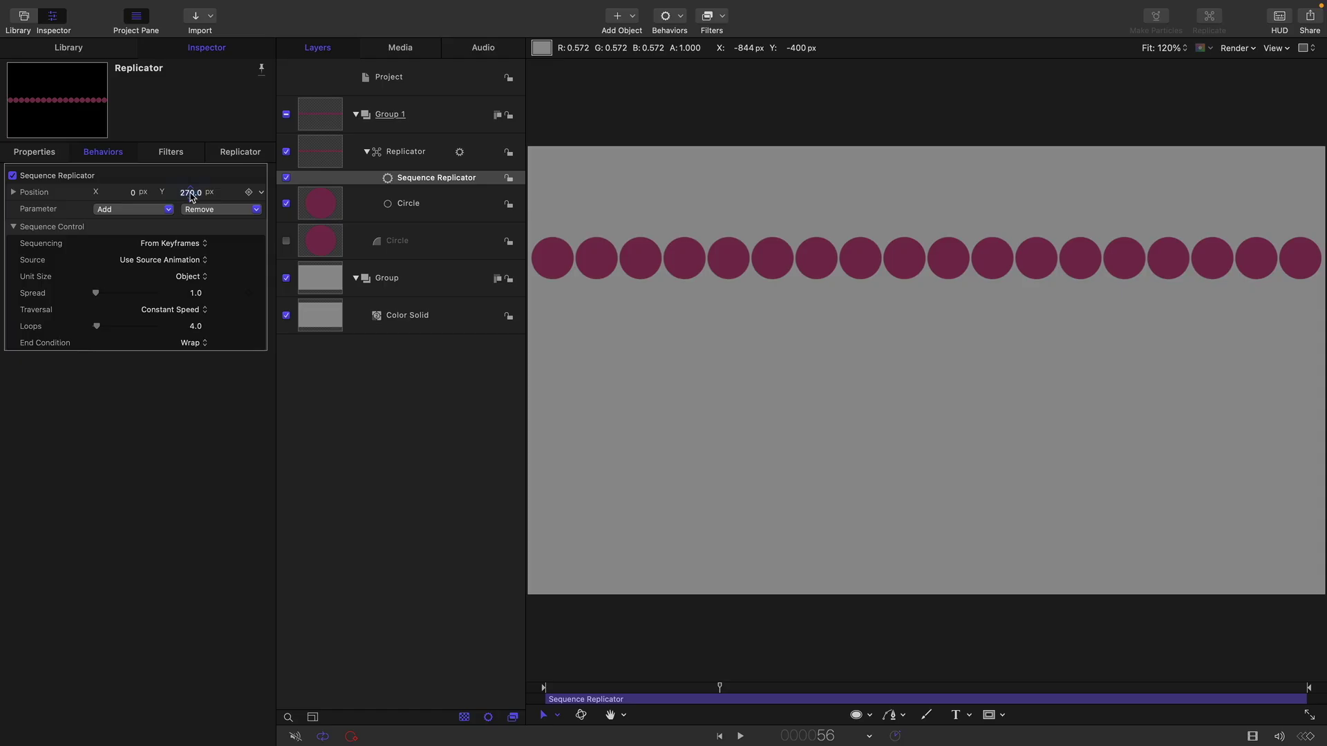
Step: Keyframe Position Y at 0 on frame 1 and 150 on frame 30
left_click(192, 194)
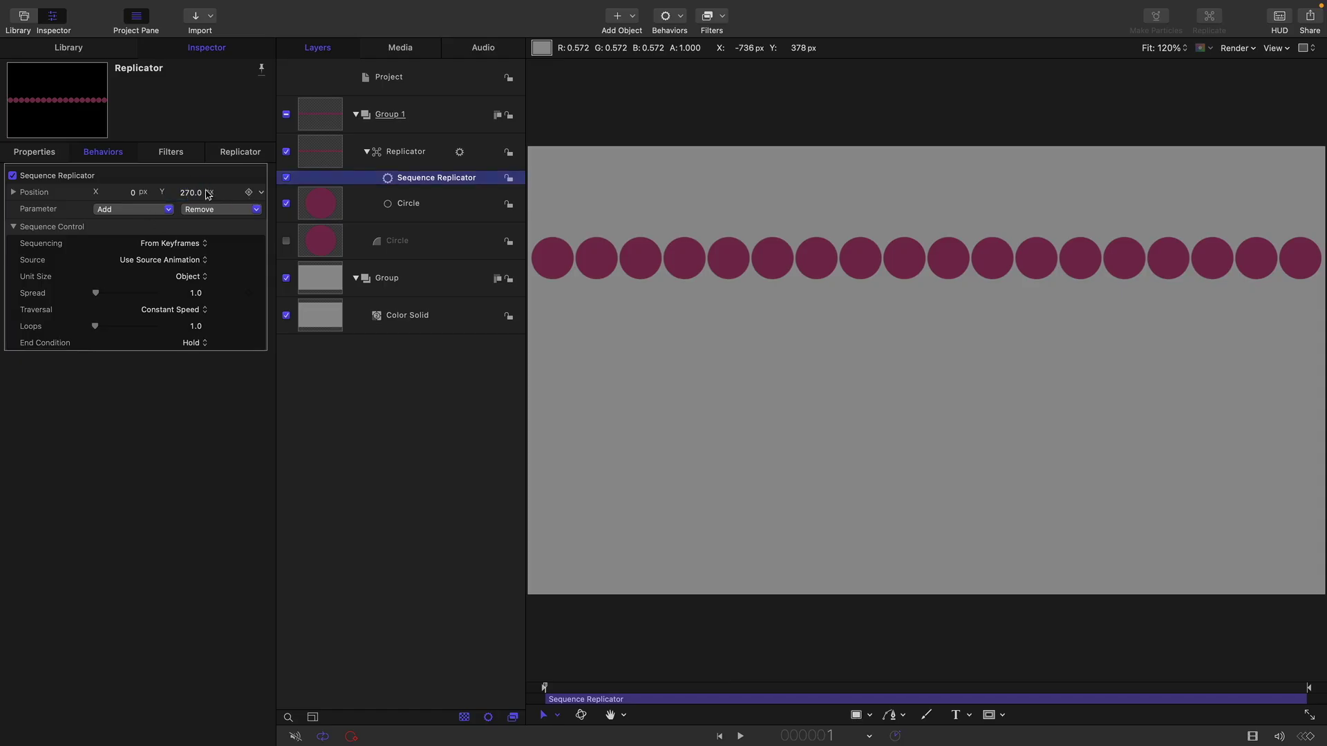
type("0")
key("Return")
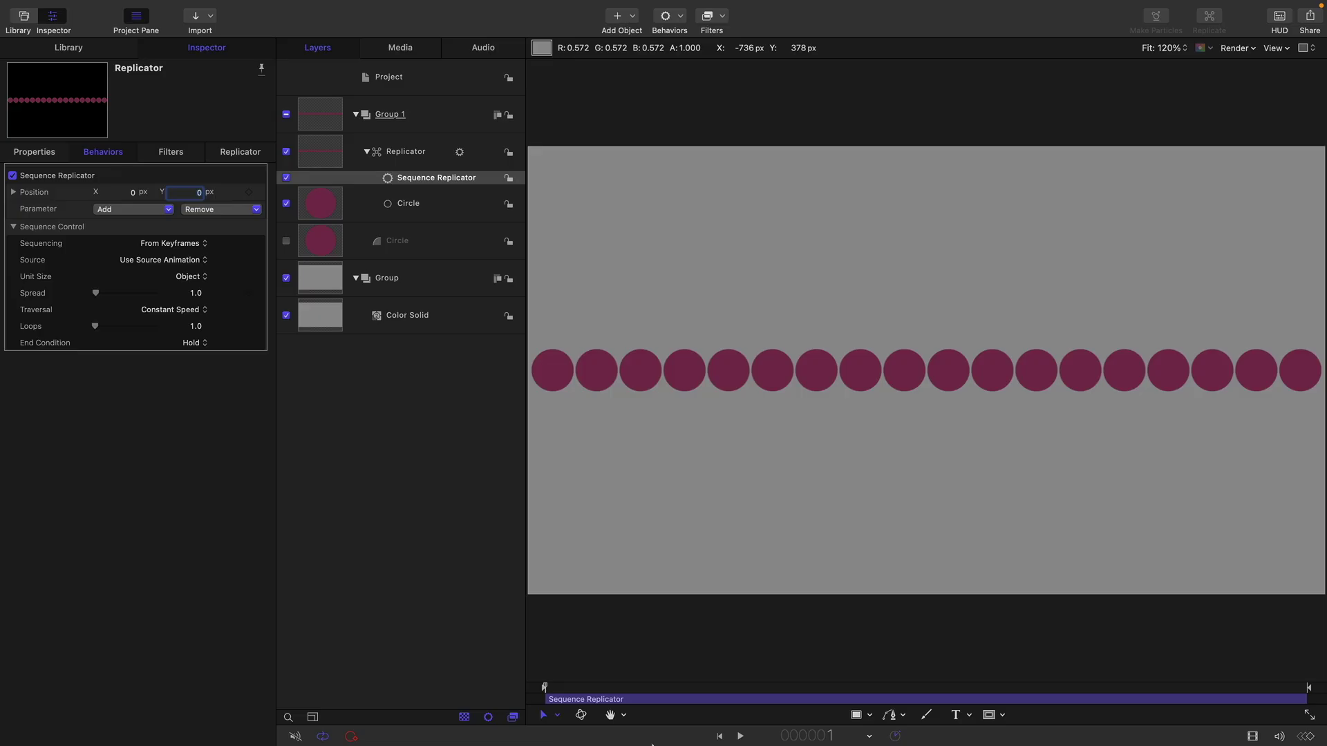
left_click(249, 192)
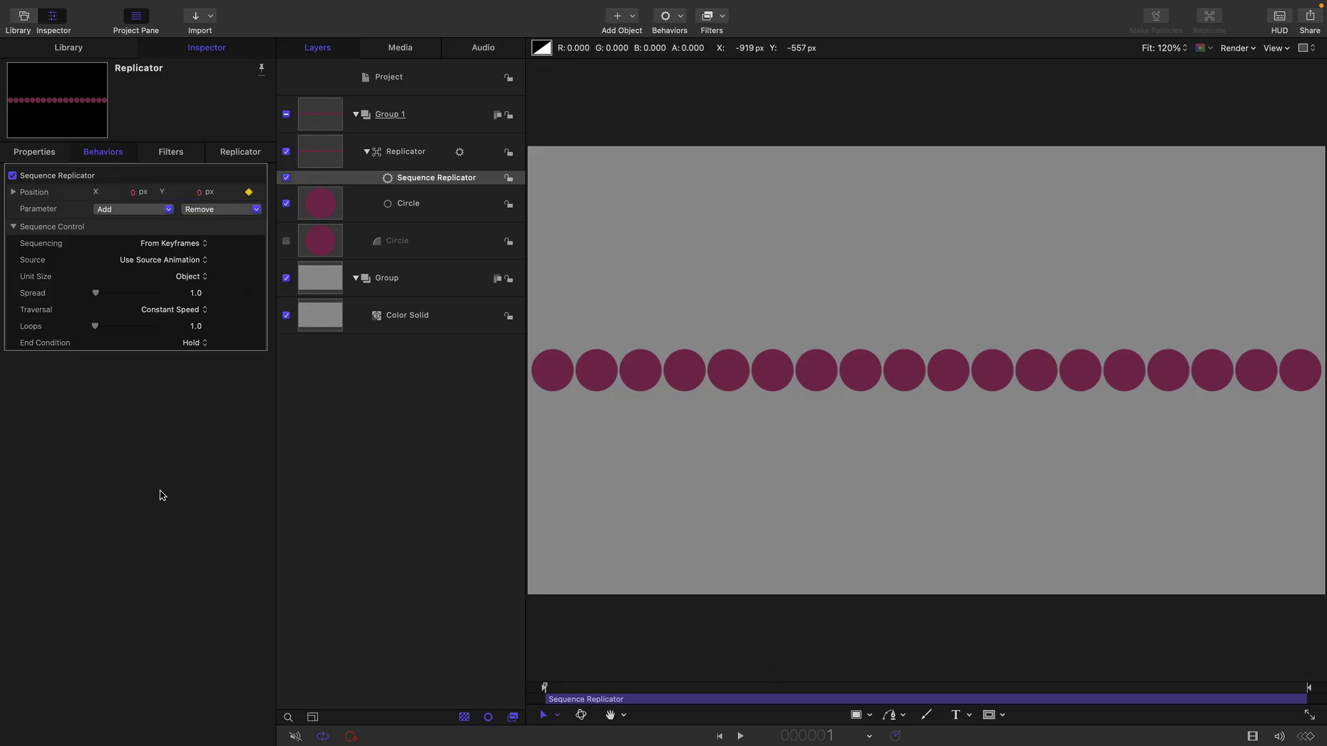
key("ctrl+p")
type("30")
key("Return")
left_click(199, 192)
type("150")
key("Return")
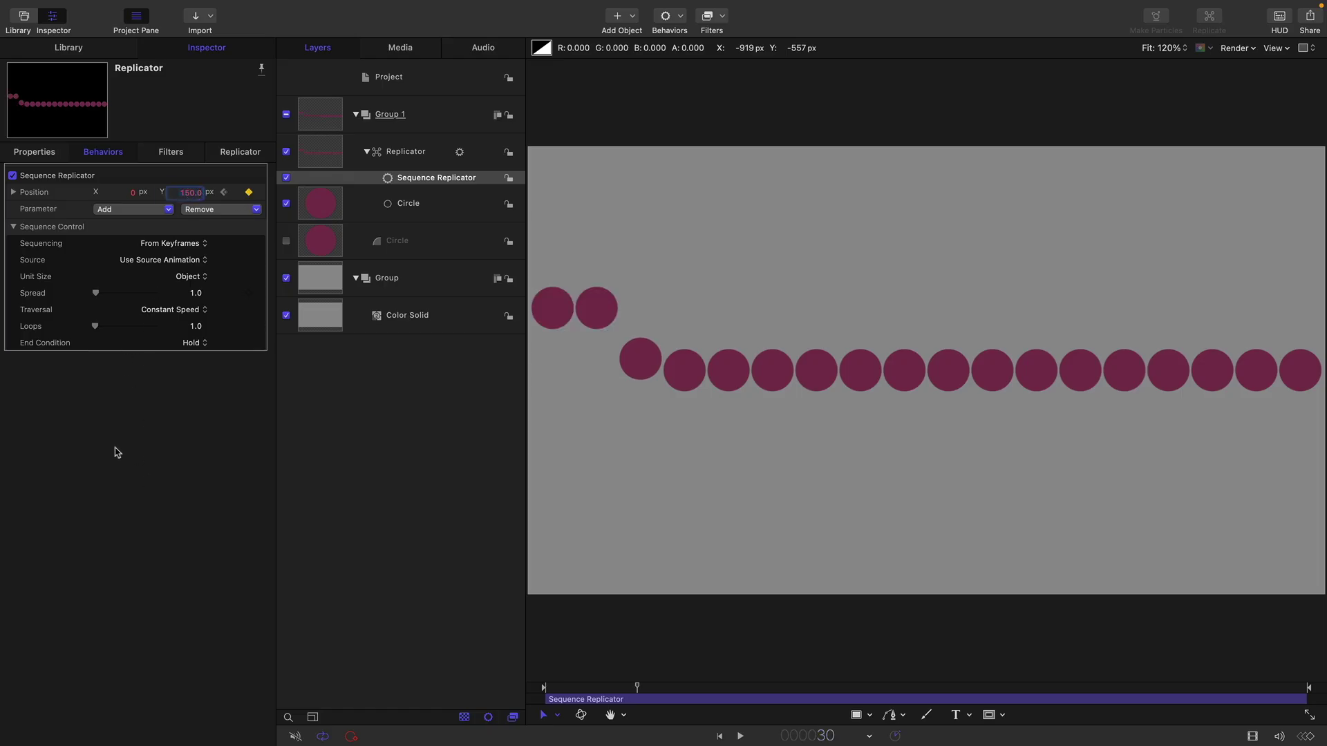
Step: Add Position Y keyframes of -240 at frame 60, 75 at frame 90, and 0 at frame 120
type("60")
key("Return")
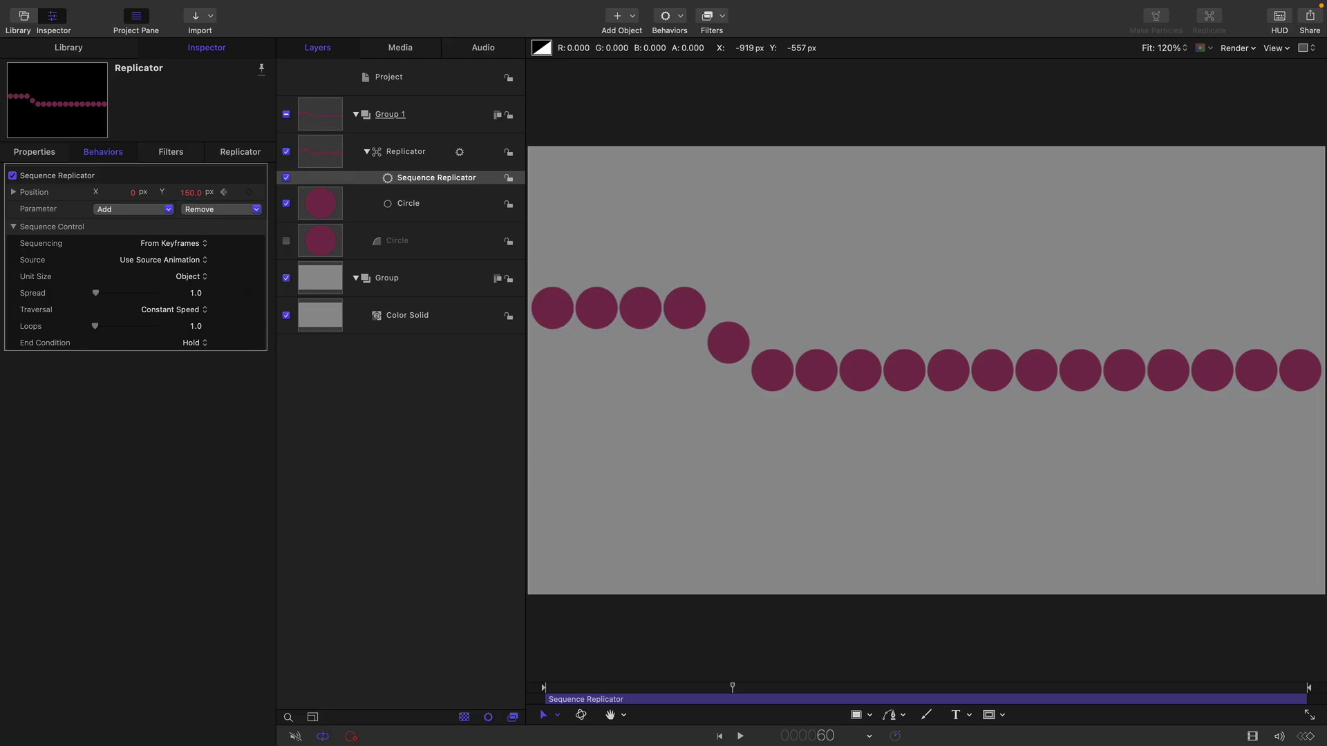
left_click(192, 194)
type("-240")
key("Return")
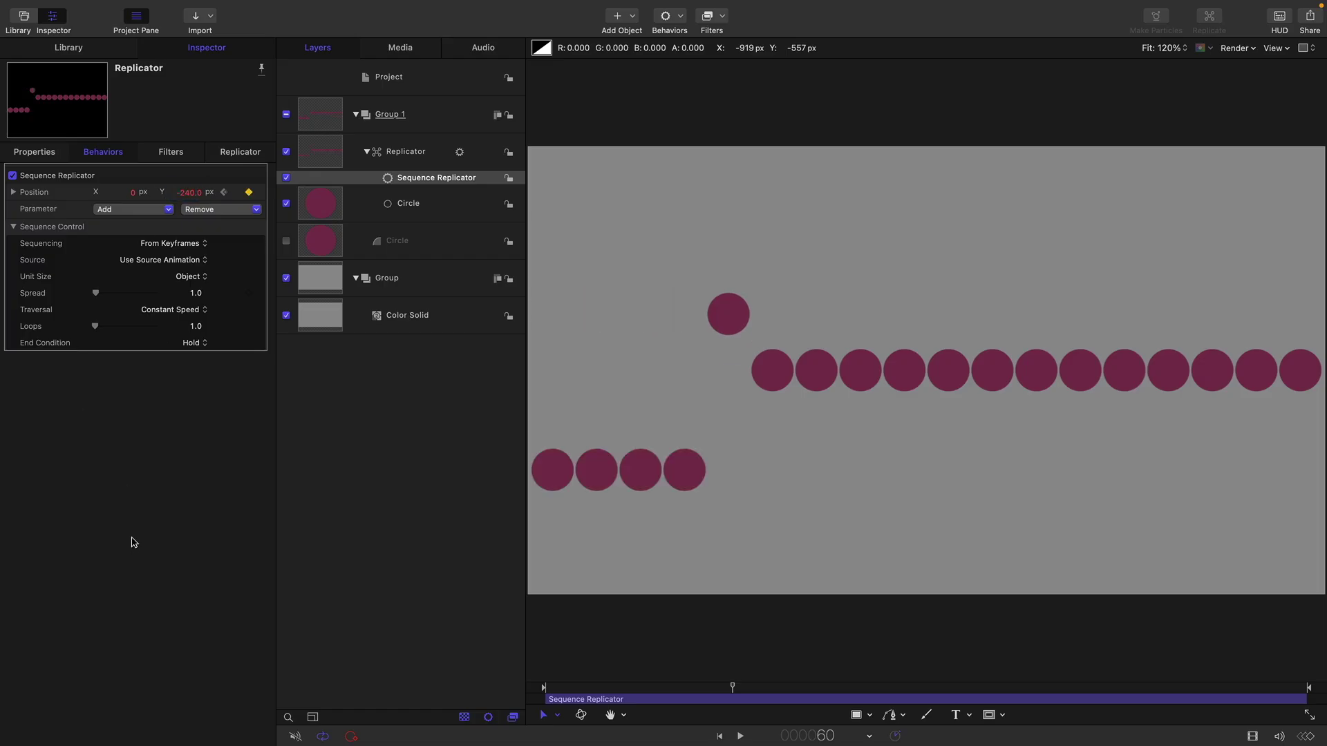
type("90")
key("Return")
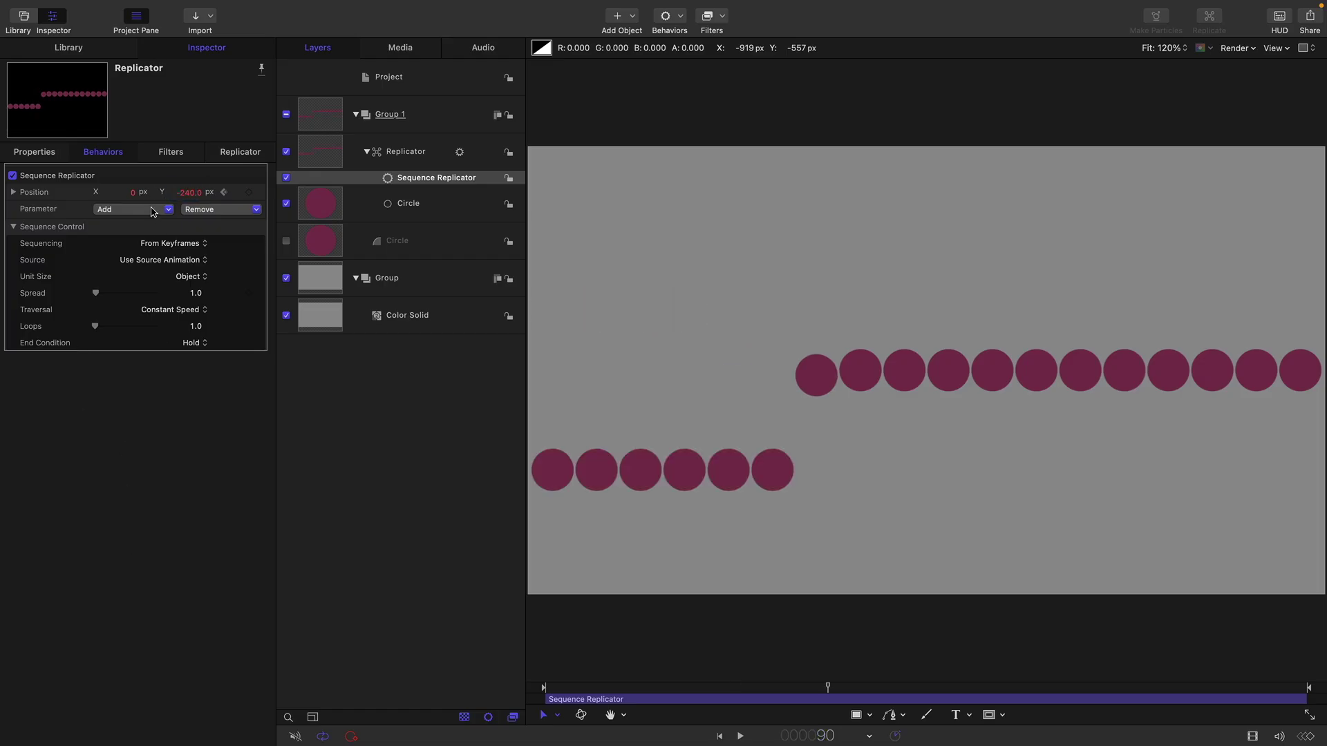
left_click(188, 193)
type("75")
key("Return")
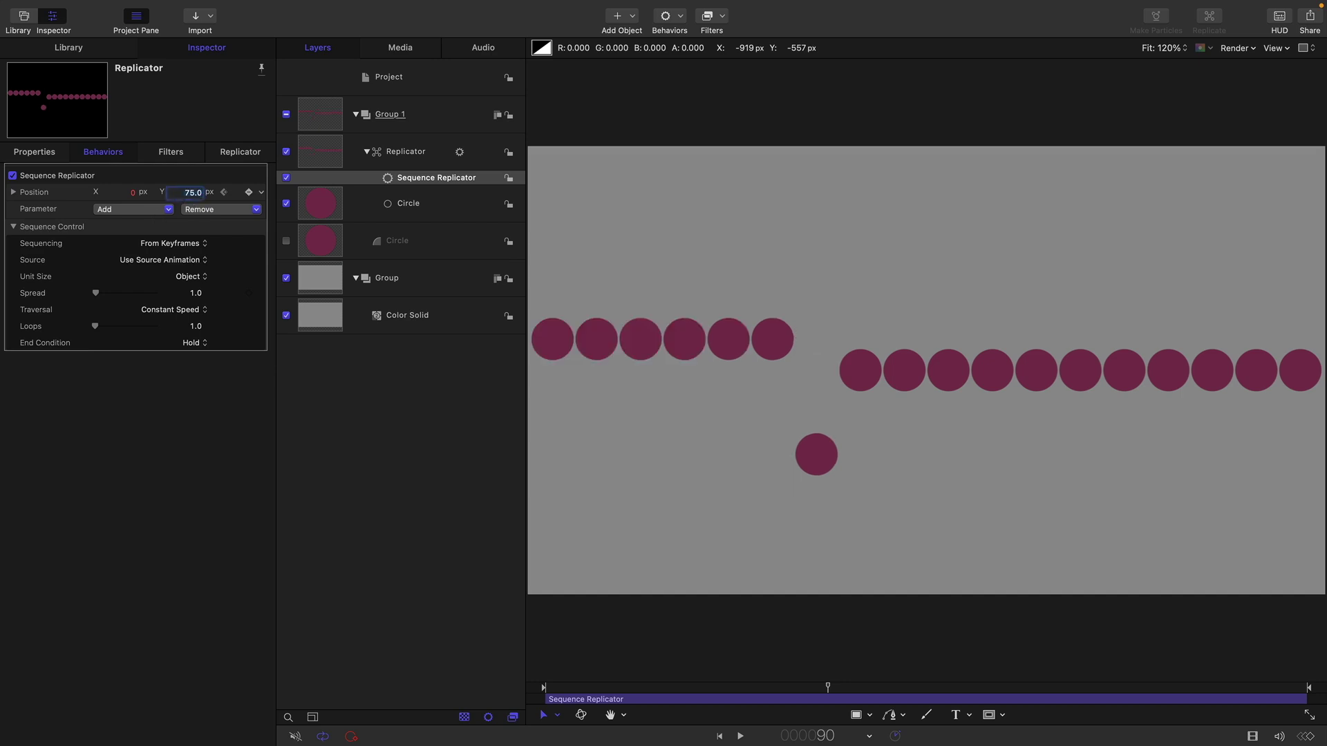
key("ctrl+p")
type("120")
key("Return")
left_click(188, 193)
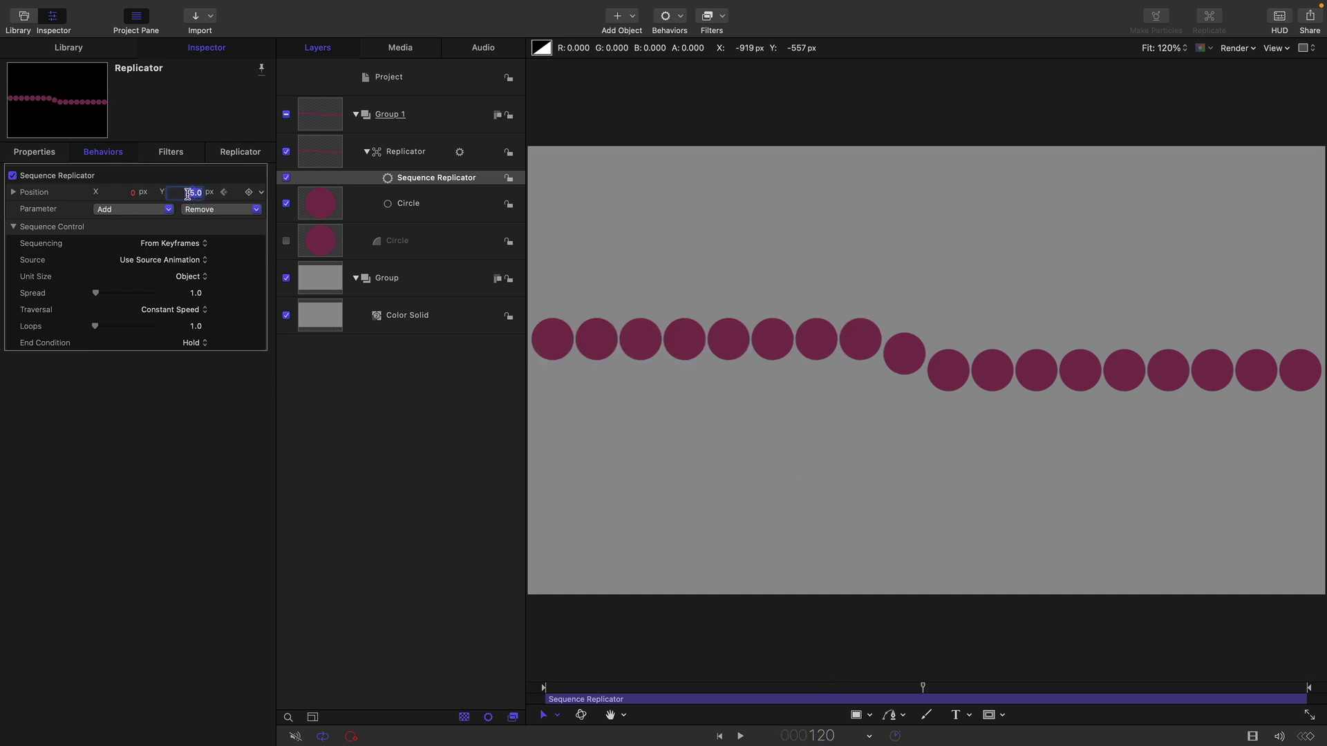
type("0")
key("Return")
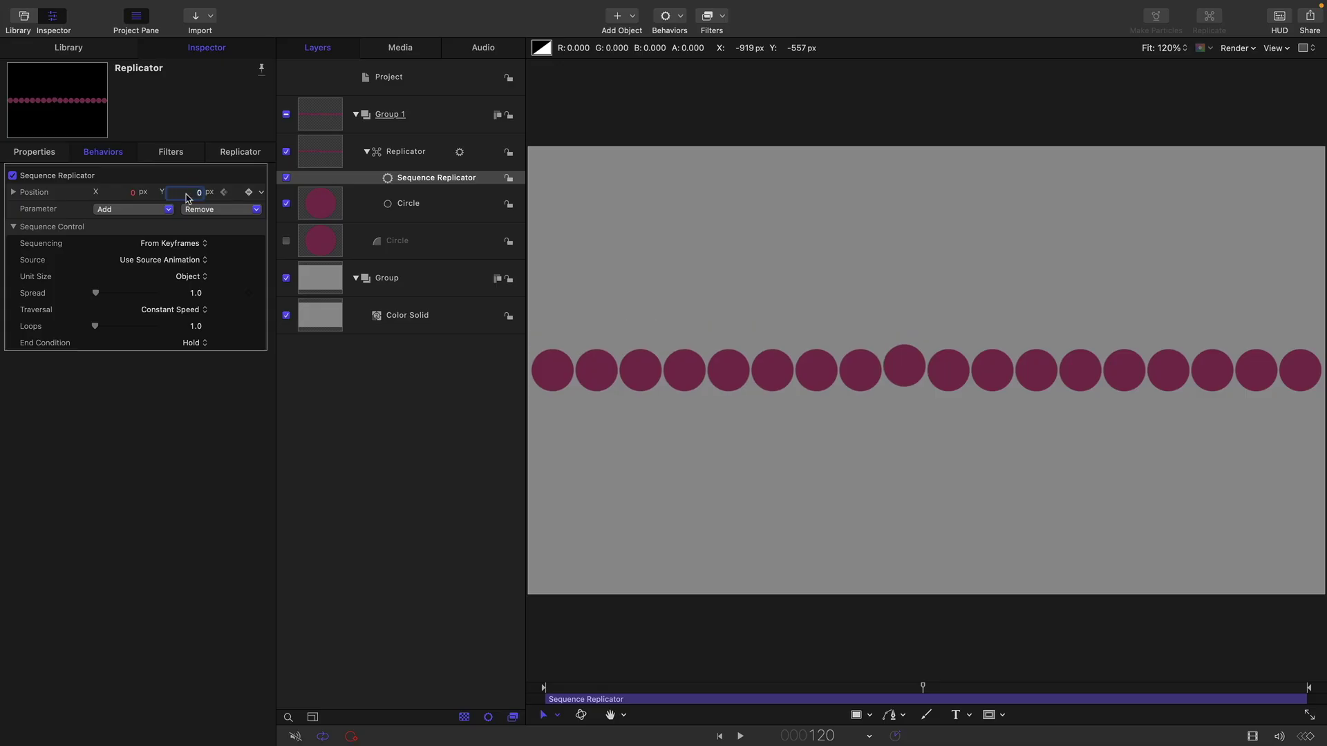
left_click(720, 737)
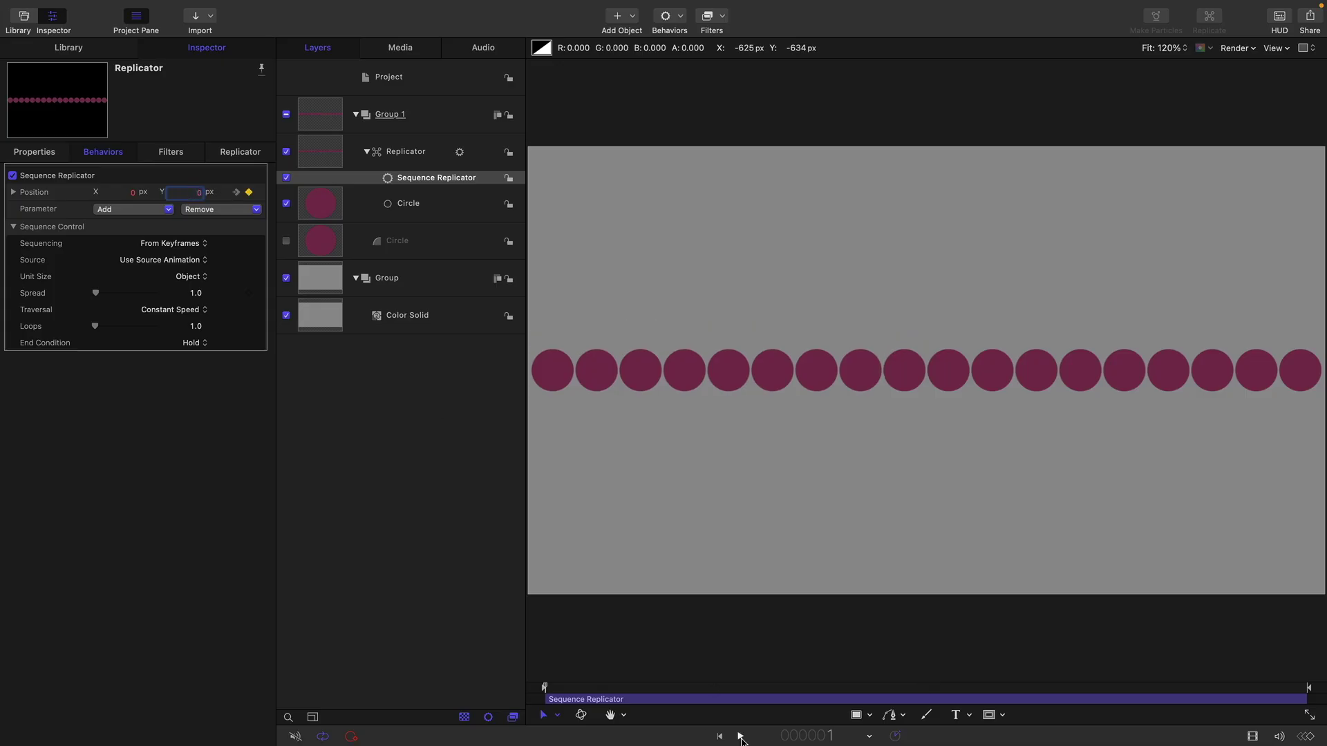
Step: Play the keyframed sequence, scrub to frame 114, and show the Position Y curve
left_click(740, 737)
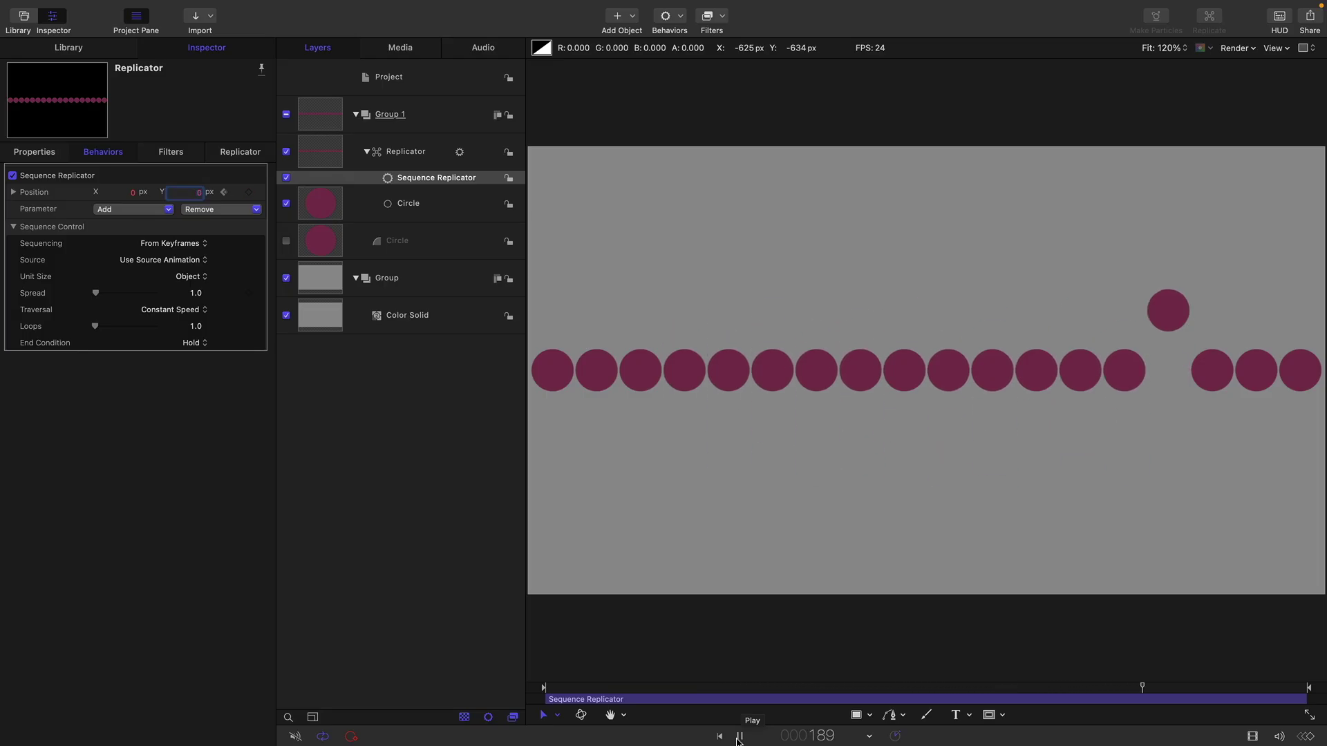
left_click(738, 737)
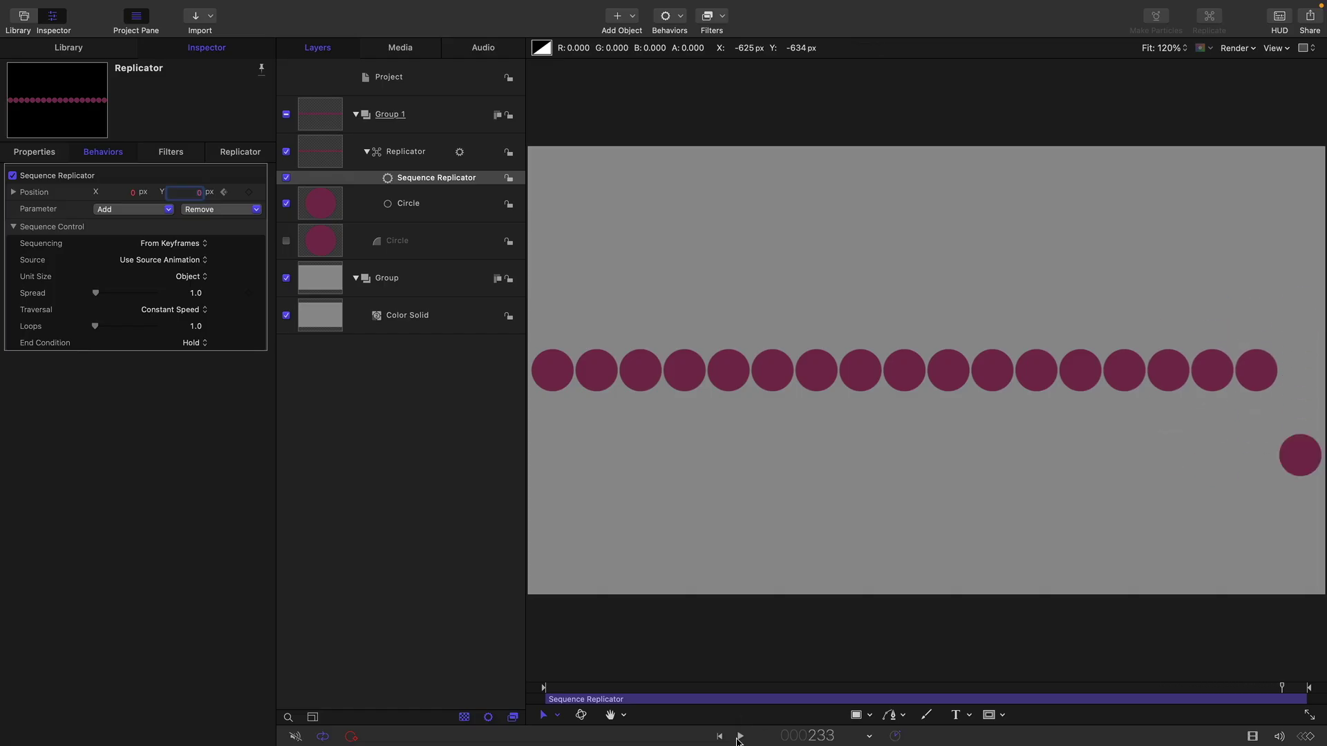
left_click_drag(846, 694, 924, 706)
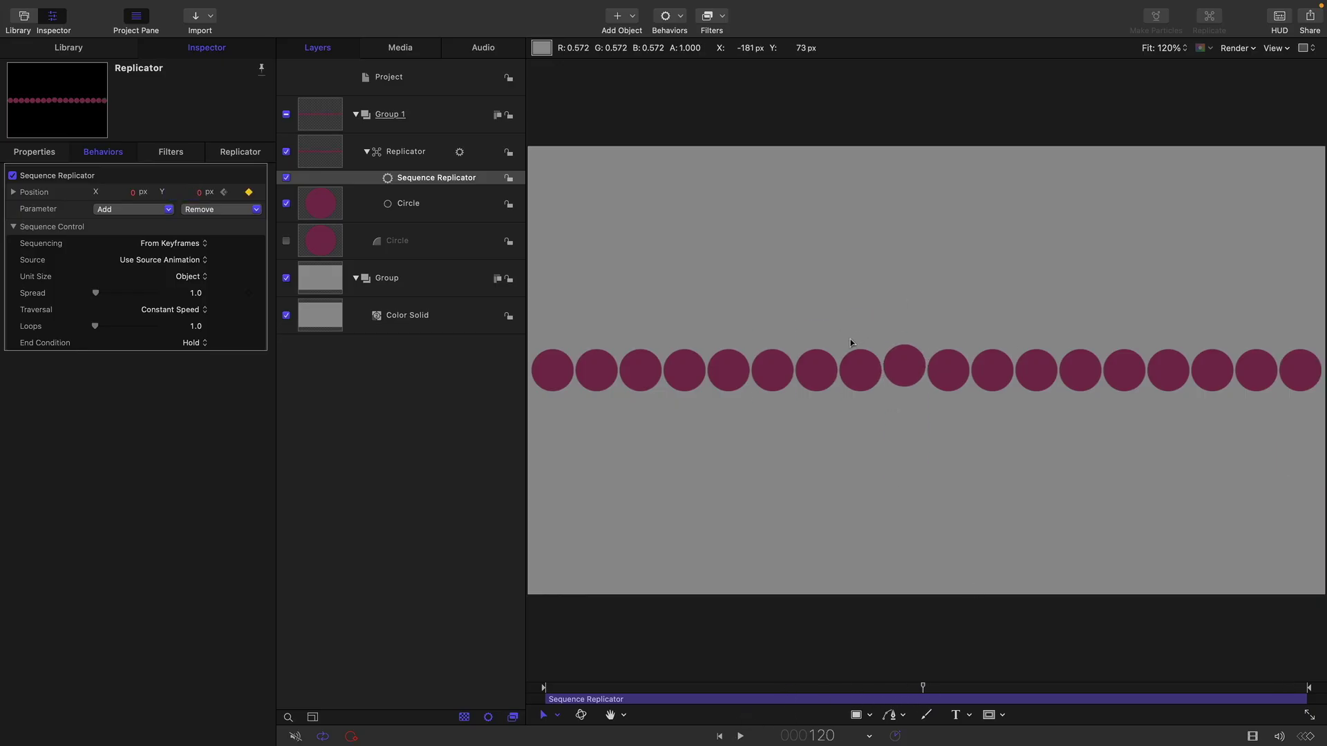
key("super+8")
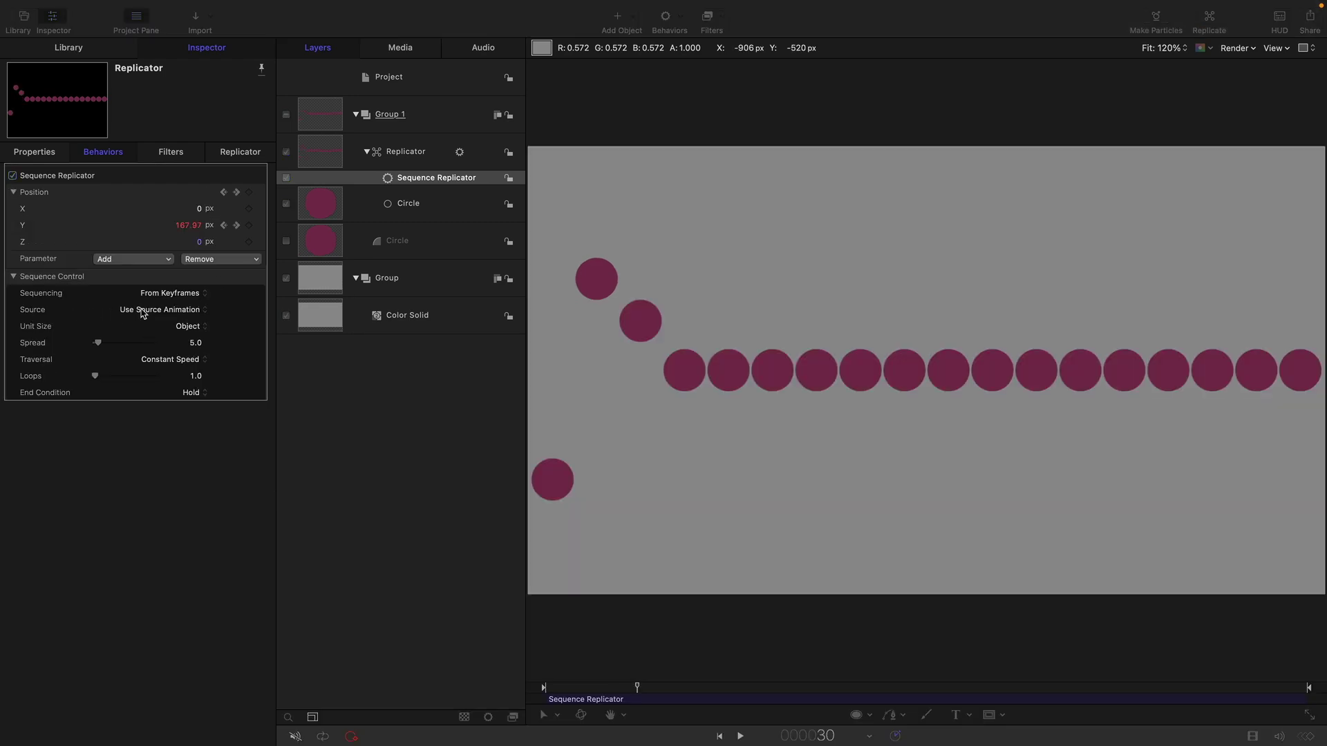
Step: Keep the Sequence Replicator's sequencing driven From Keyframes
left_click(143, 313)
left_click(173, 293)
left_click(174, 295)
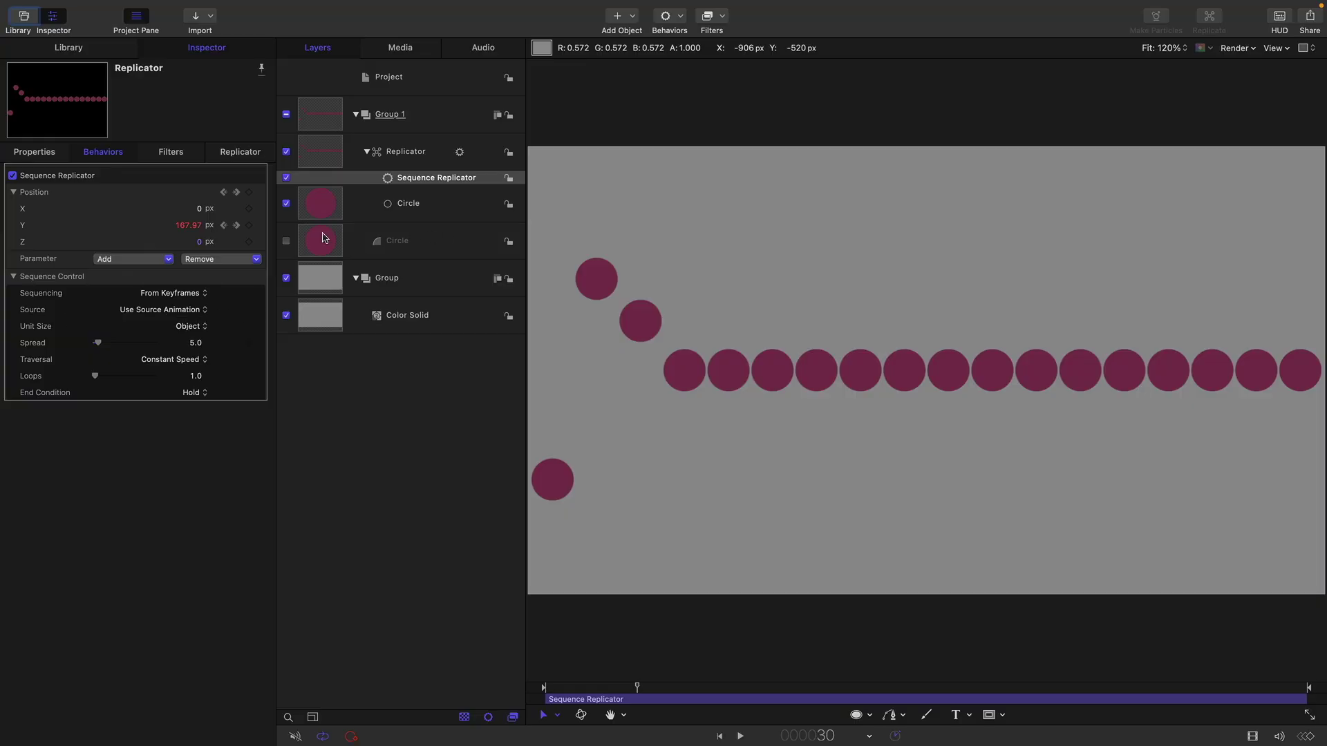
Step: Keyframe the source Circle's Scale at 50% on frame 1
left_click(323, 239)
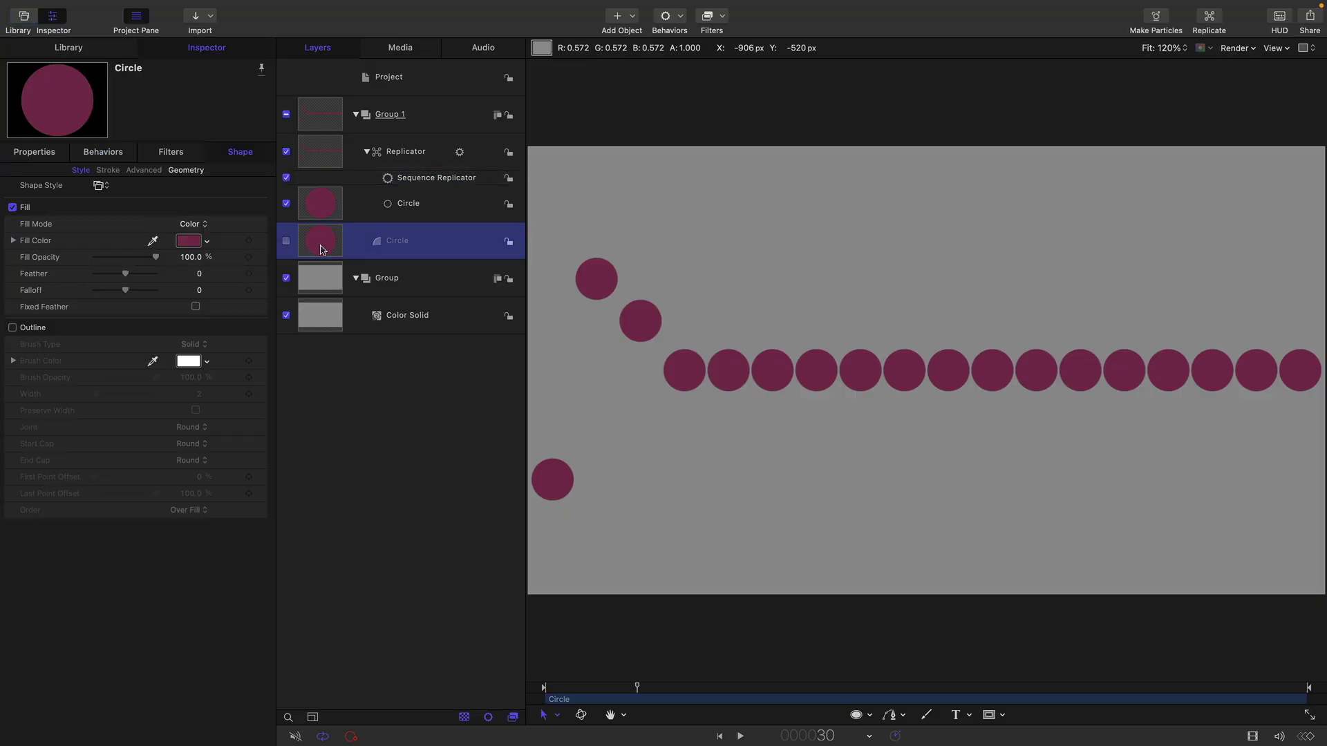
left_click(44, 154)
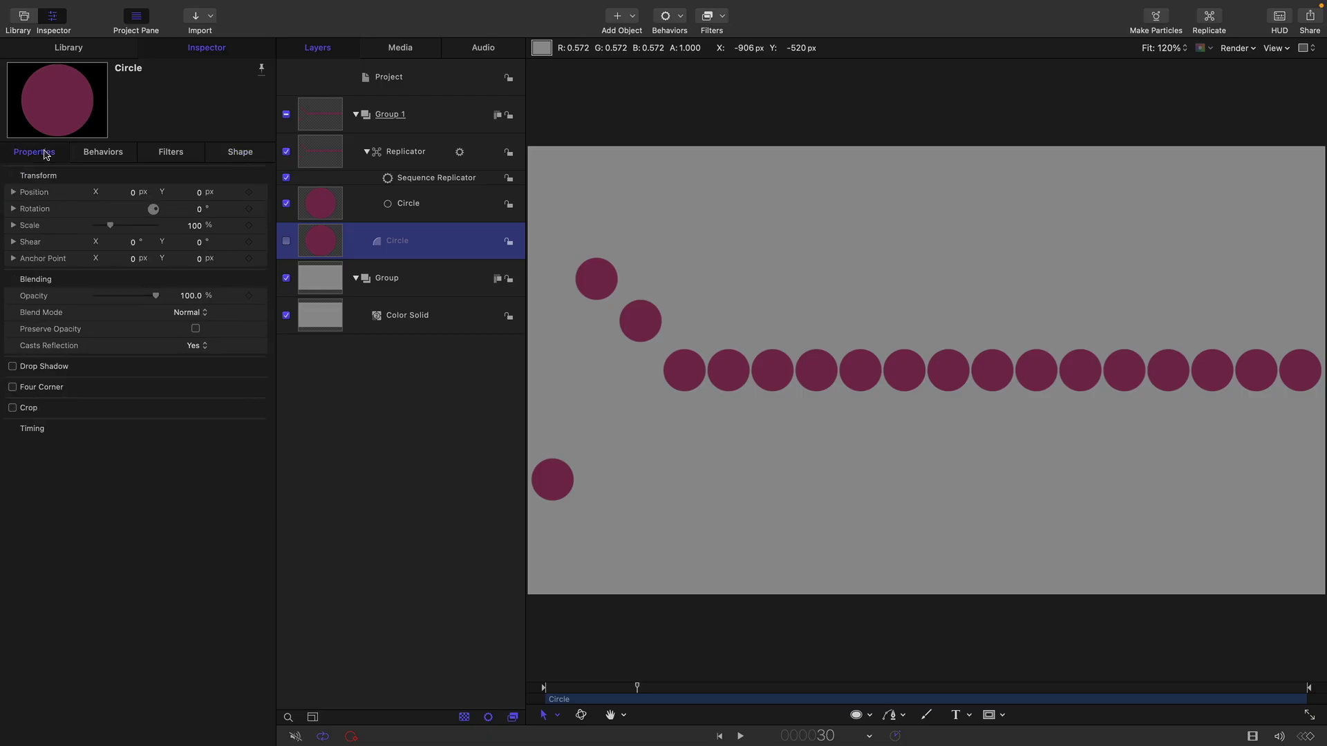
left_click_drag(630, 683, 586, 688)
key("Home")
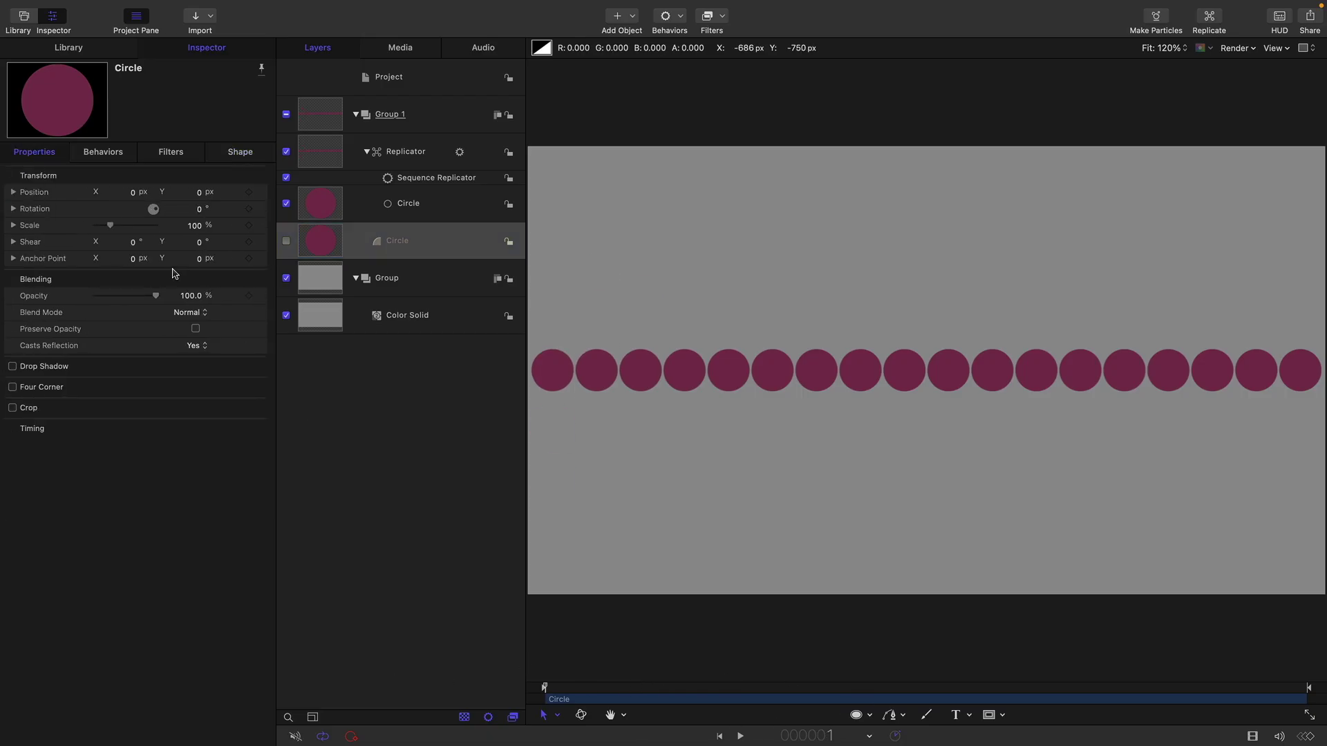
left_click(249, 226)
left_click(195, 225)
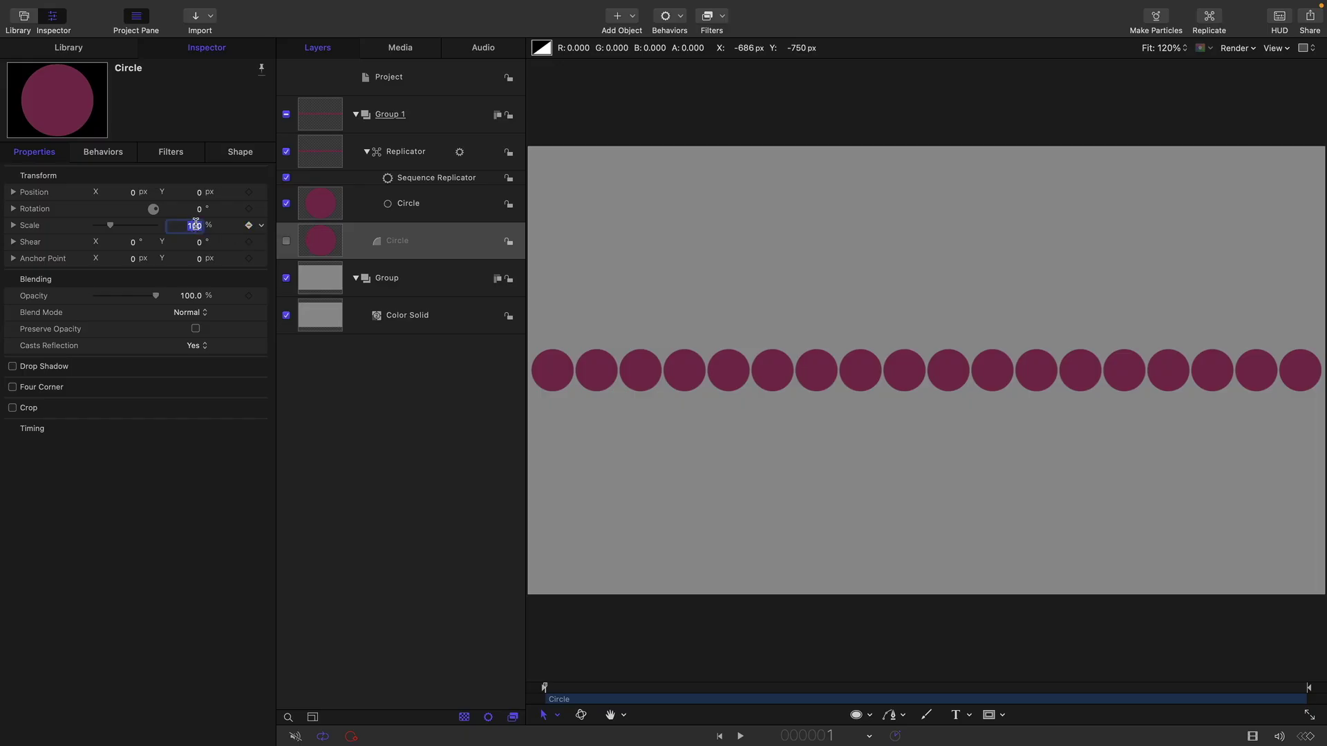
type("50")
key("Return")
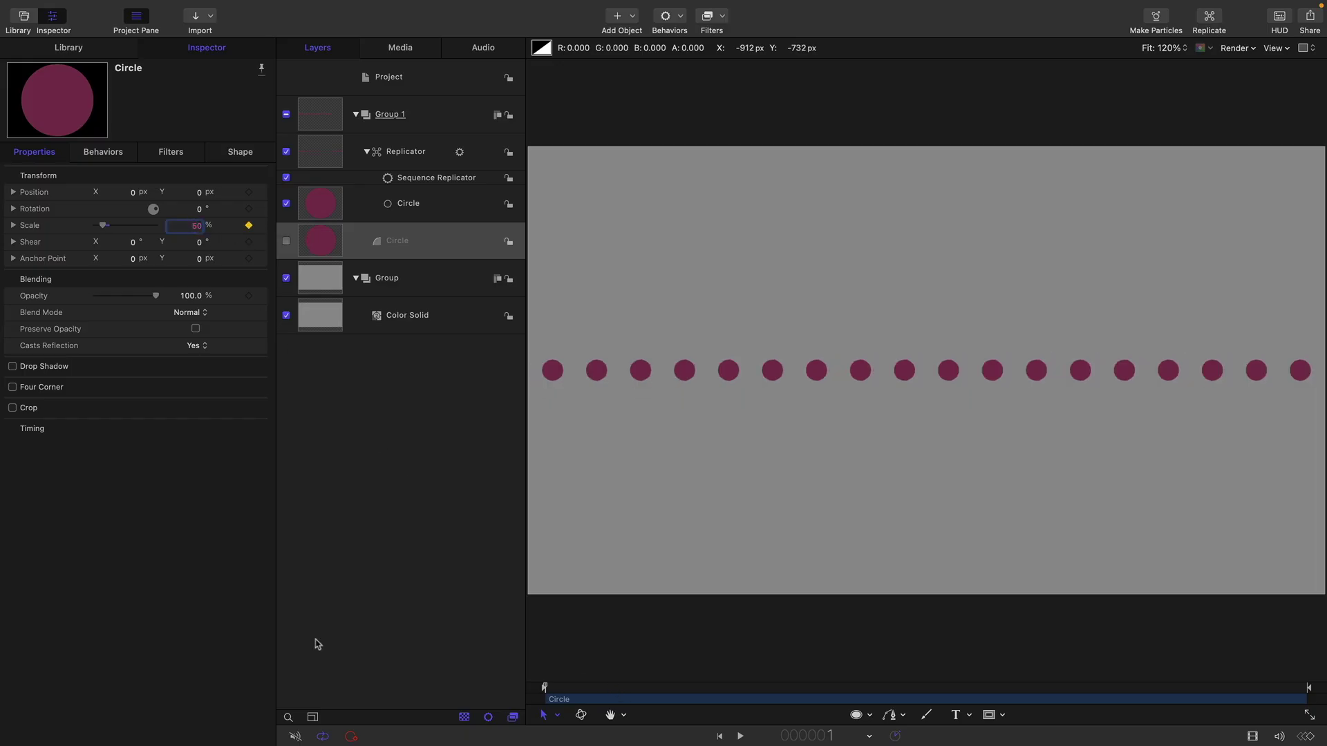
Step: Add Scale keyframes of 125% at frame 40 and 100% at frame 80
key("ctrl+p")
type("40")
key("Return")
left_click(198, 226)
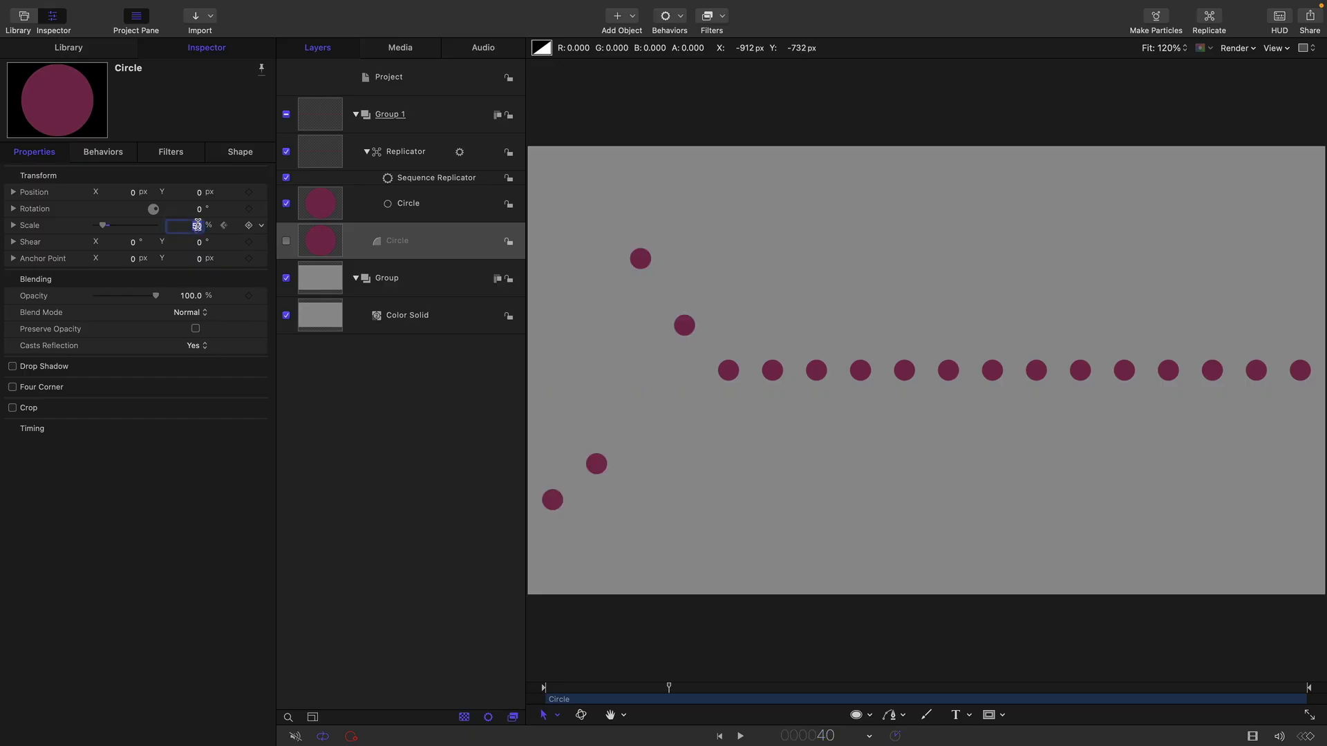
type("125")
key("Return")
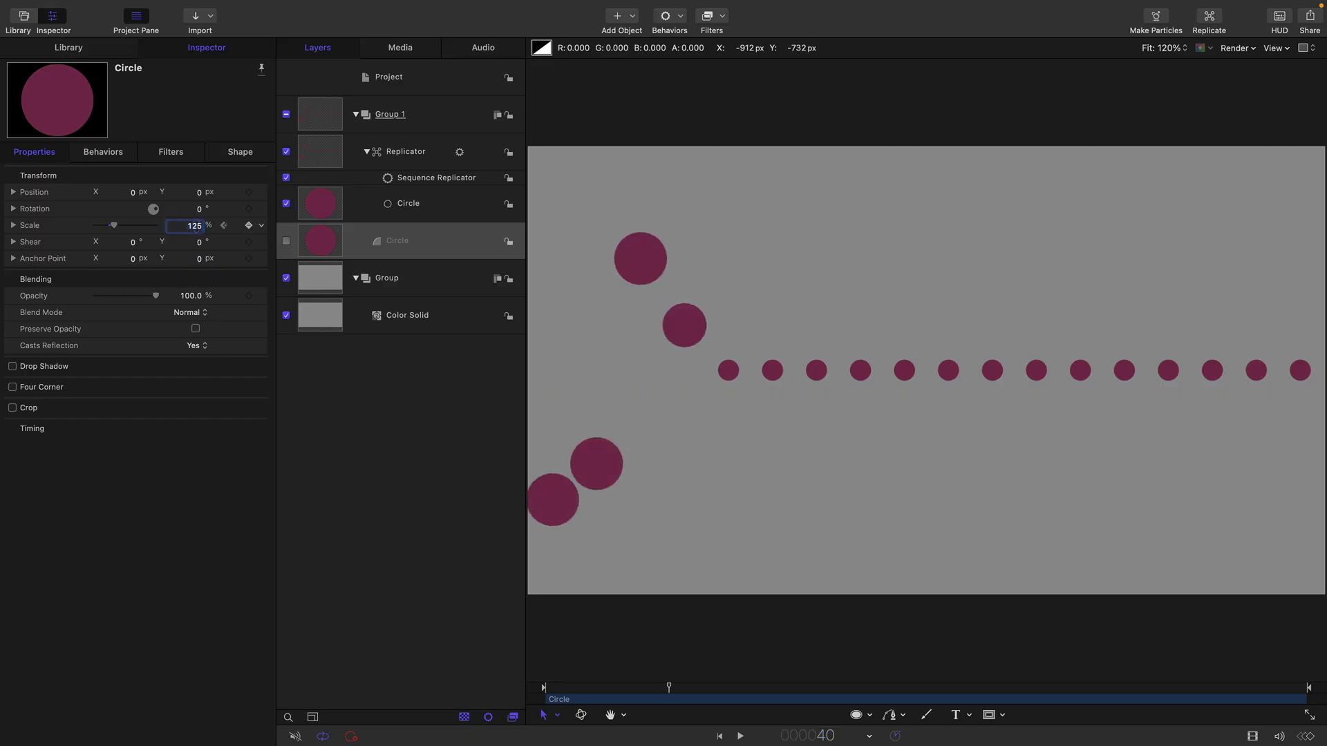
key("Tab")
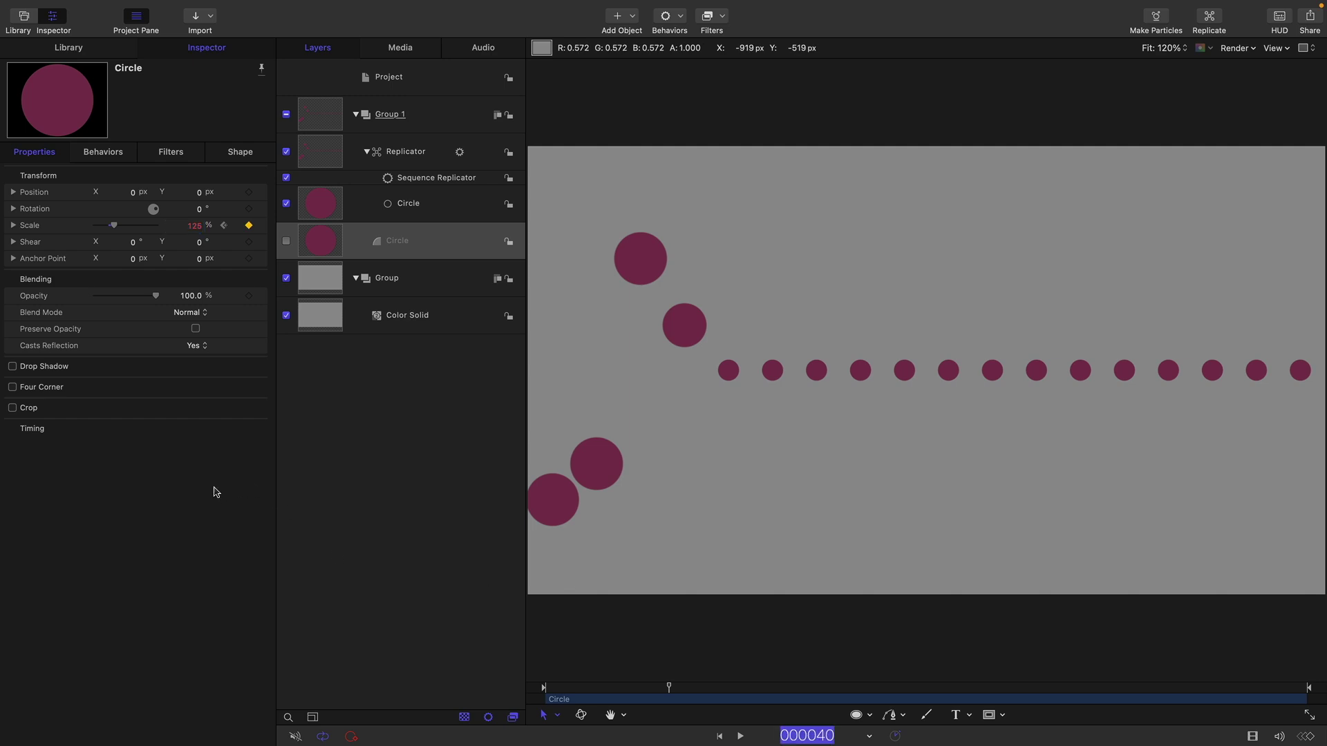
type("80")
key("Return")
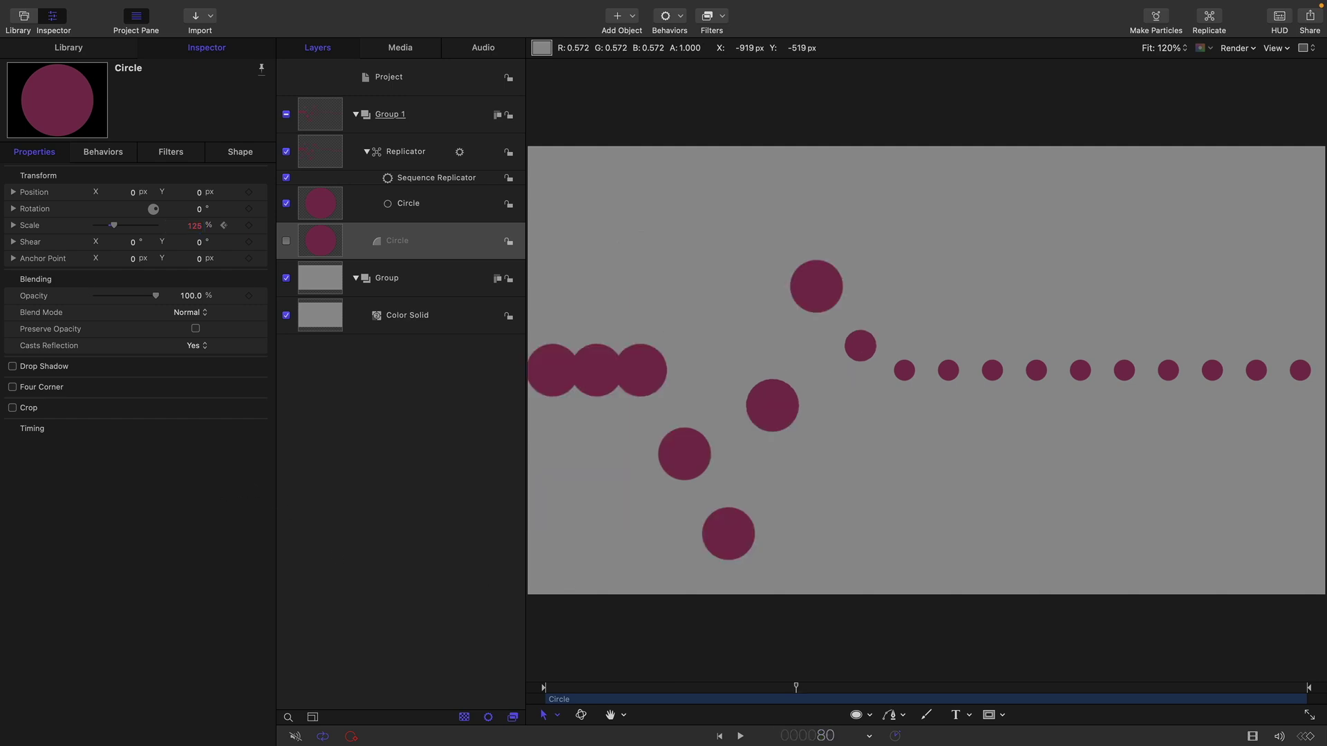
left_click(197, 228)
type("100")
key("Return")
Step: Play back the scale animation from the start
left_click(720, 737)
left_click(740, 736)
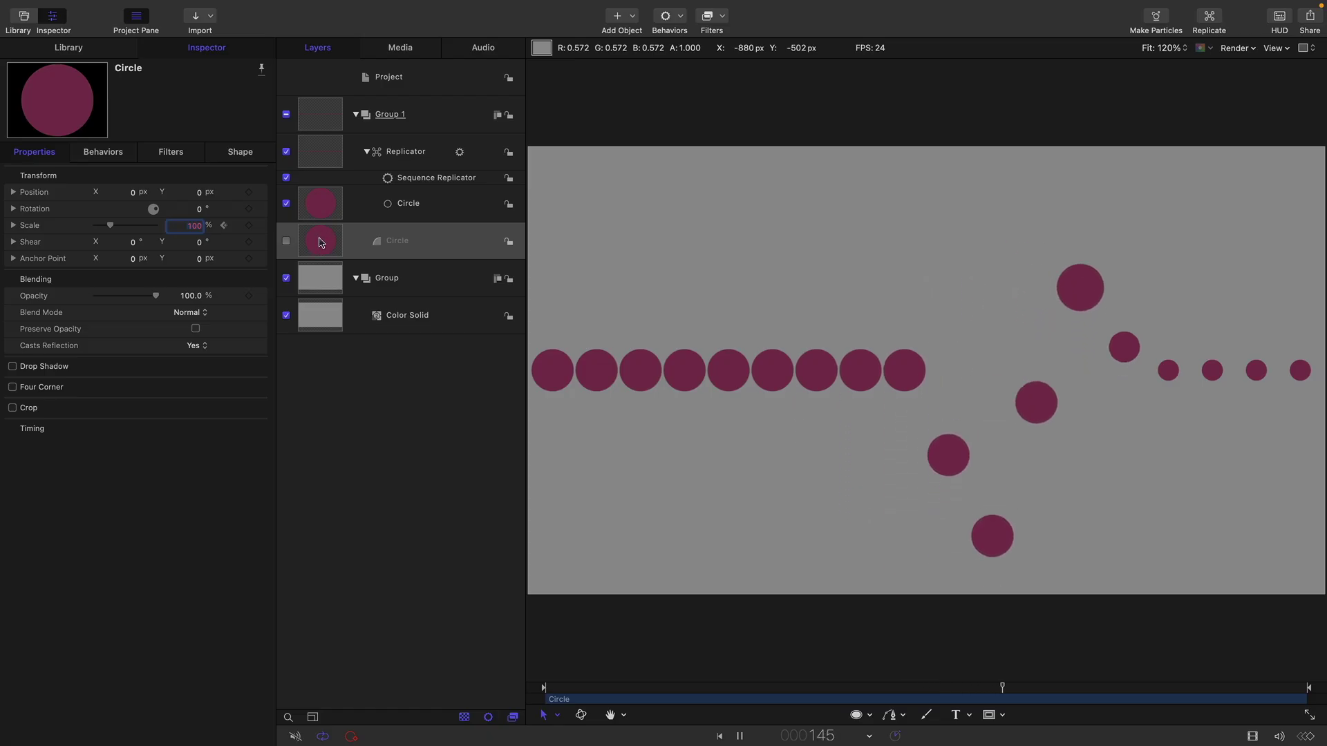
left_click(389, 182)
Step: Remove Position from the sequence and reset the Circle's Scale to 100%
left_click(208, 259)
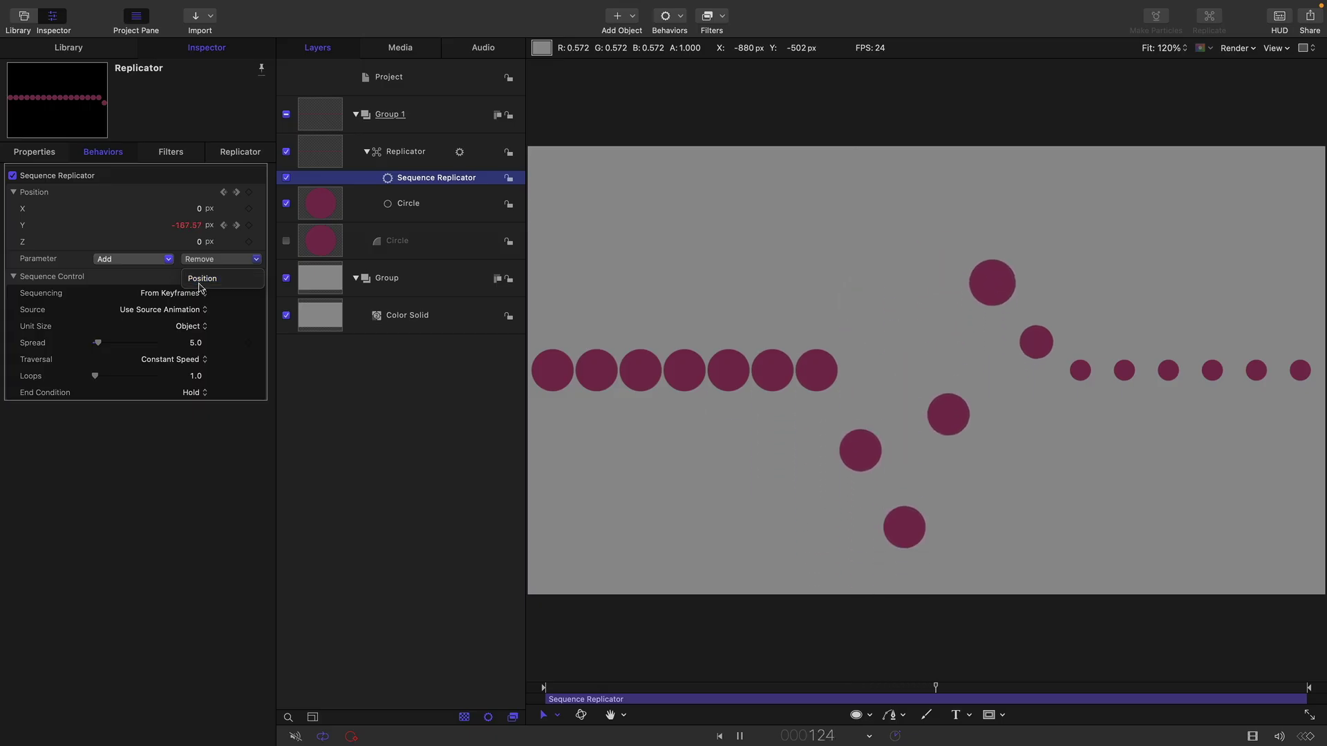
left_click(200, 280)
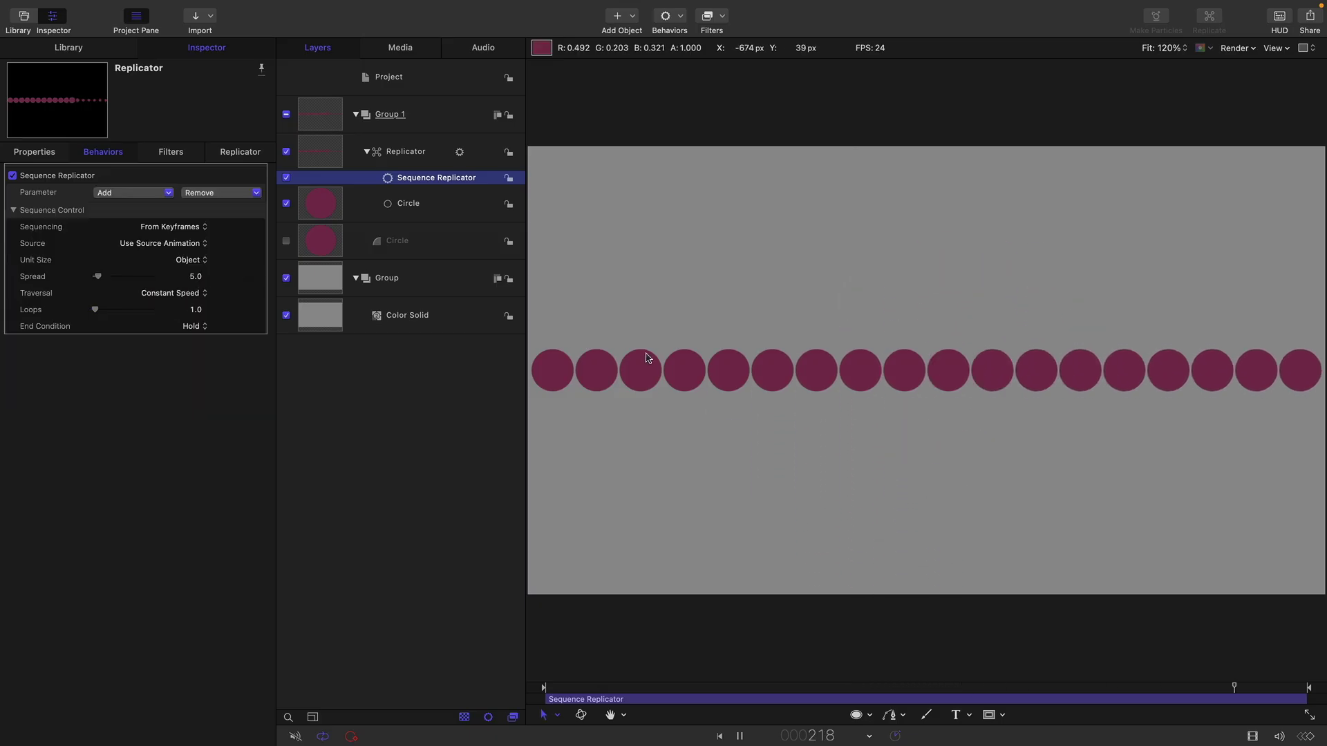
left_click(319, 239)
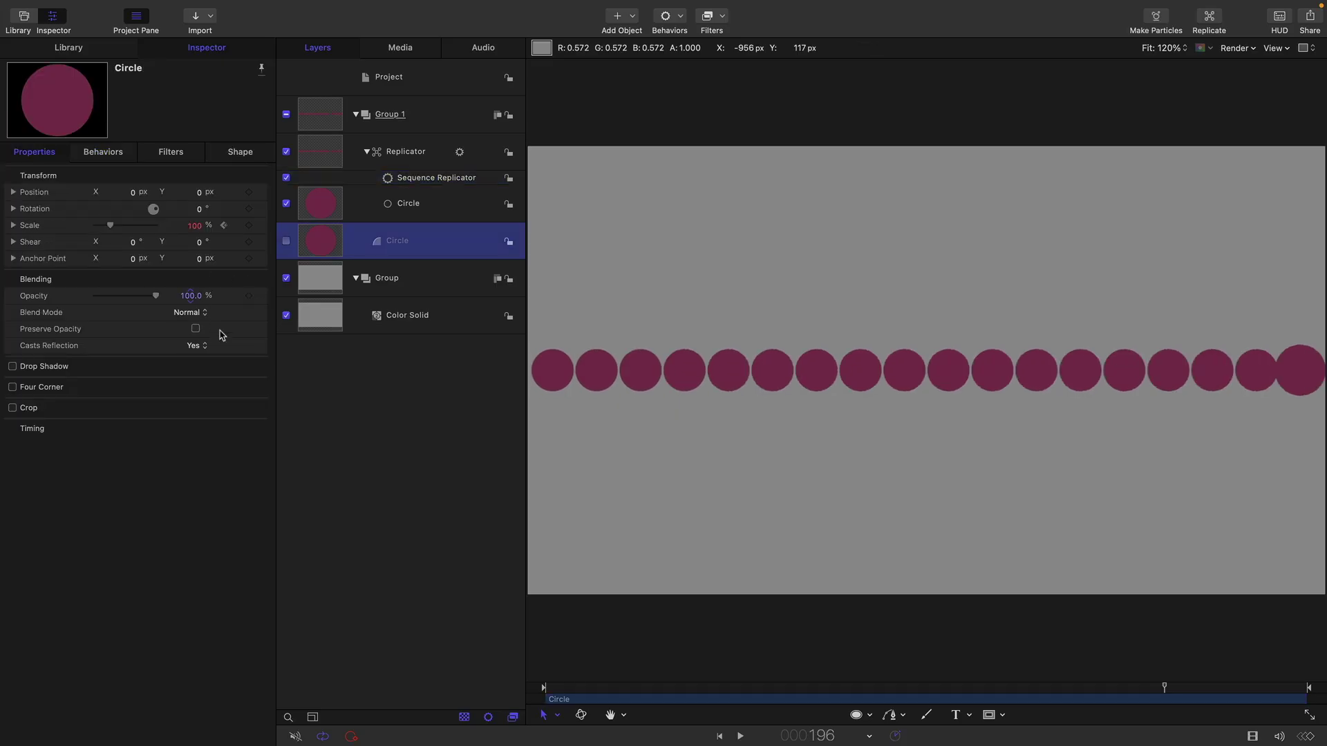
left_click(13, 209)
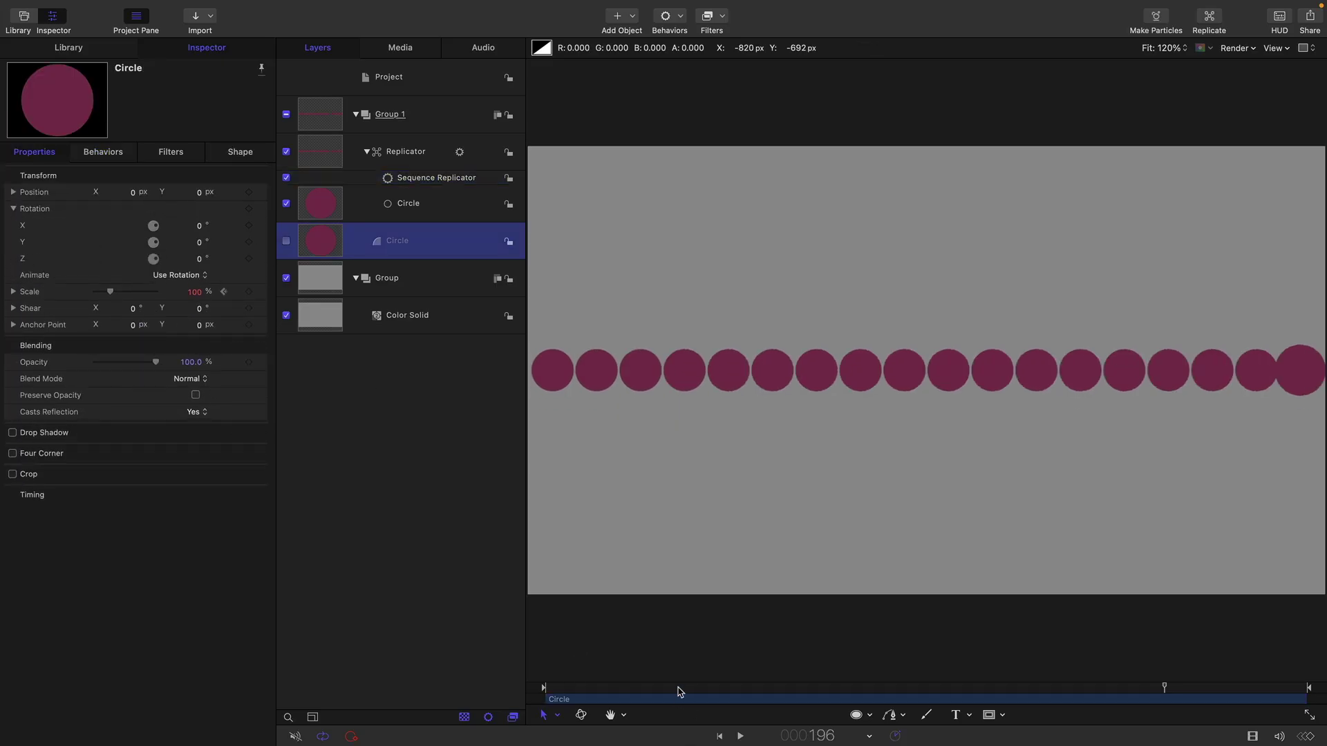
left_click_drag(680, 691, 449, 675)
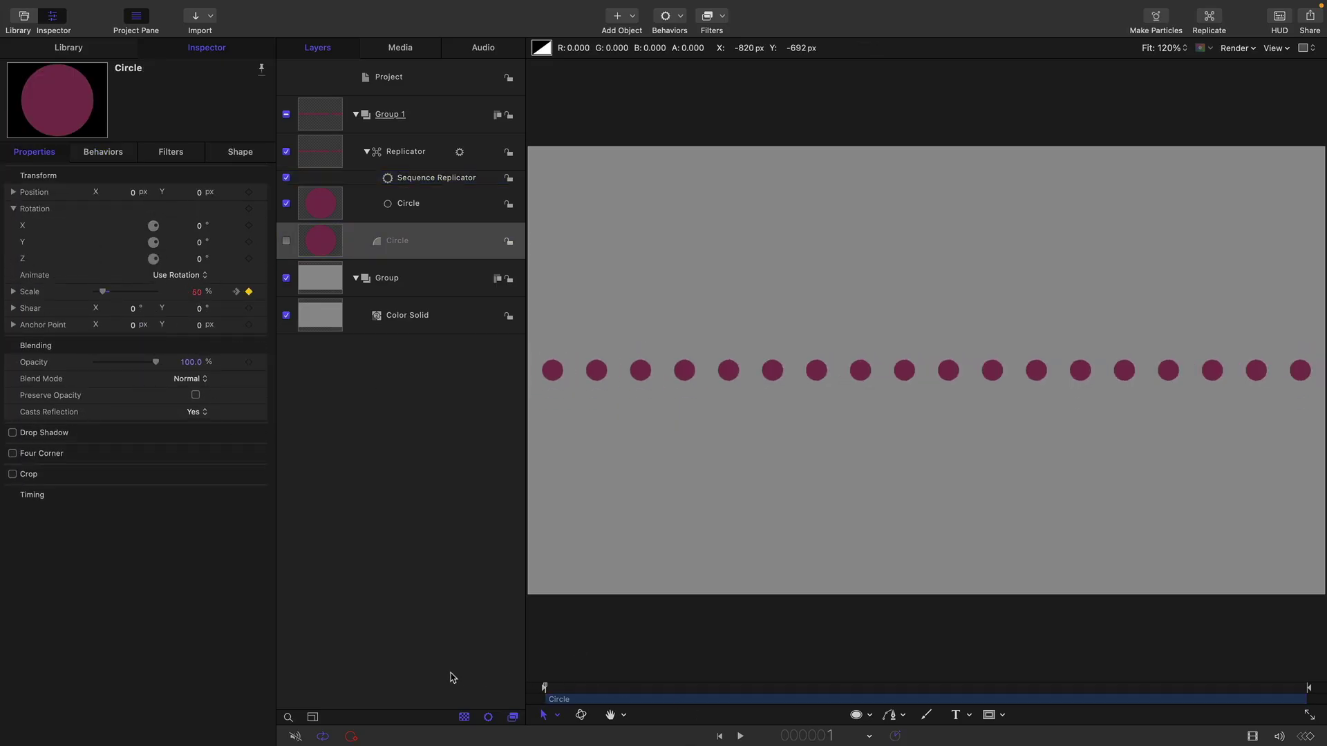
left_click(262, 293)
left_click(284, 299)
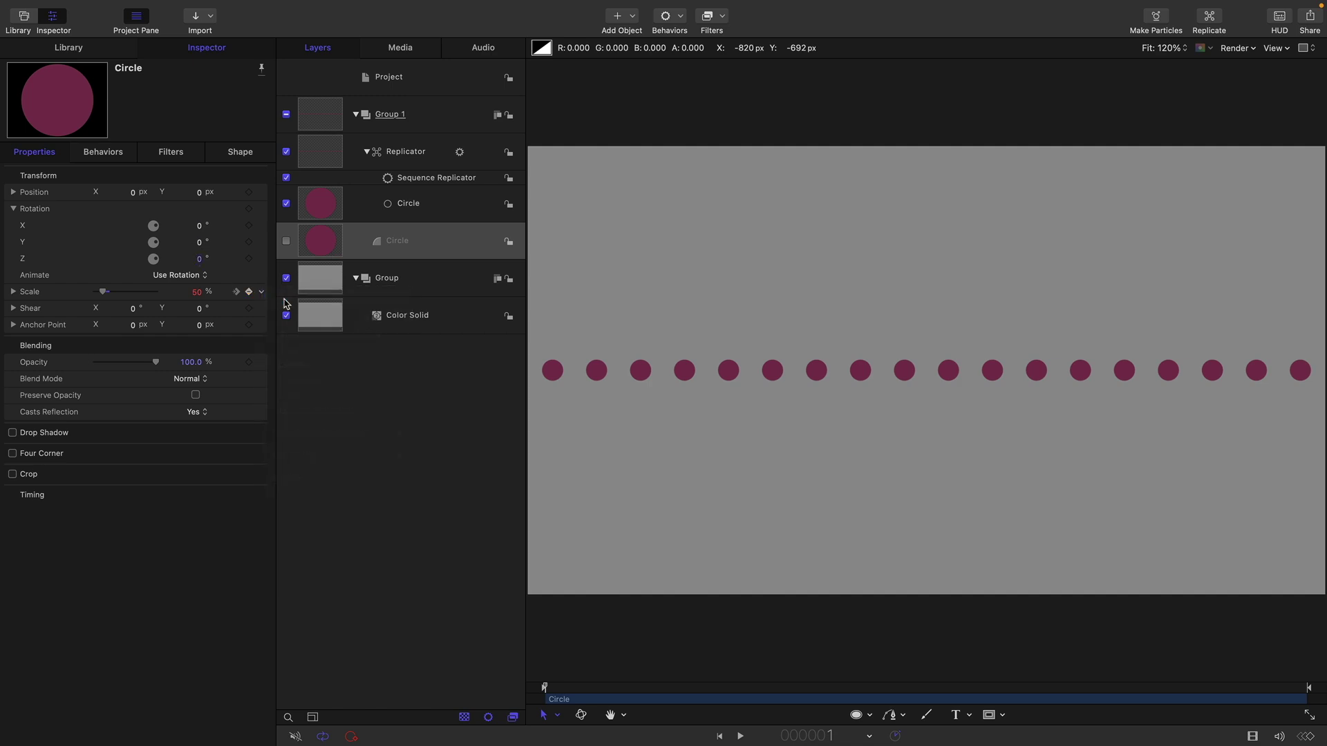
Step: Keyframe Rotation X from 0° at frame 1 to 180° at frame 40, then preview it
left_click(248, 226)
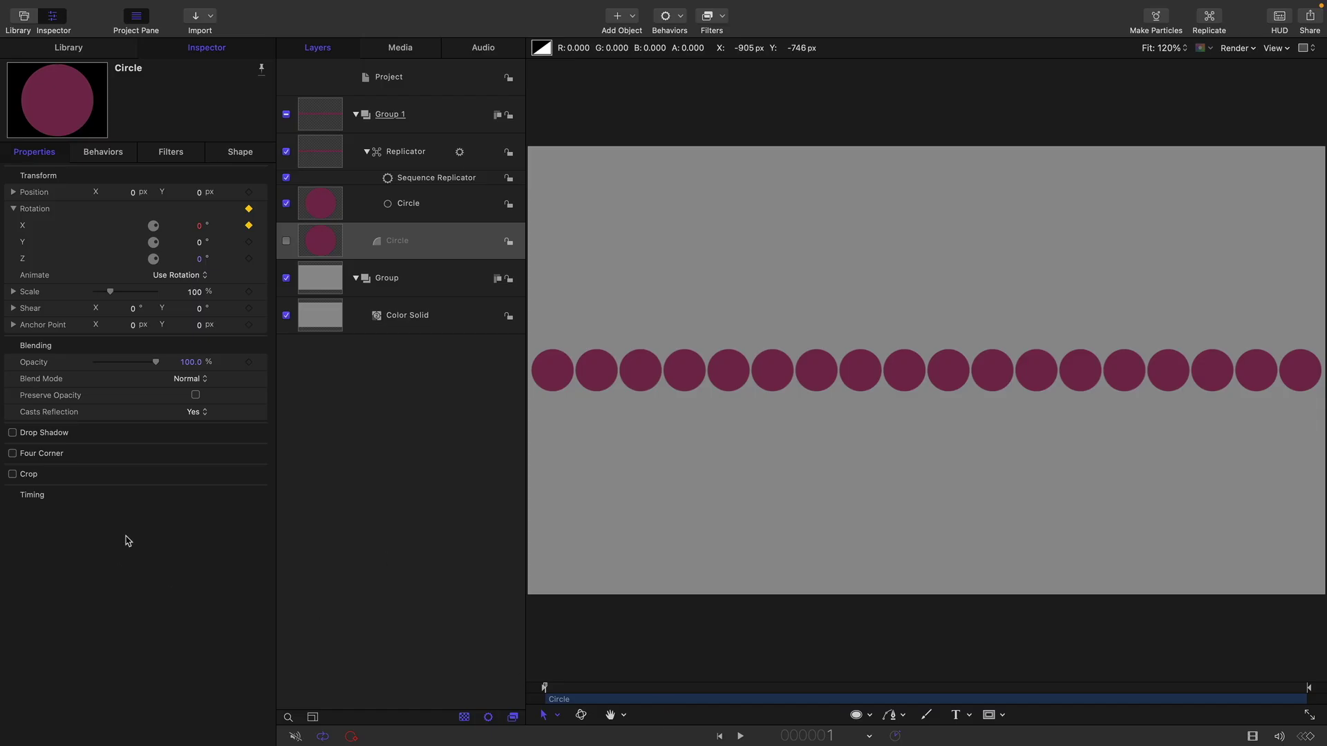
key("ctrl+p")
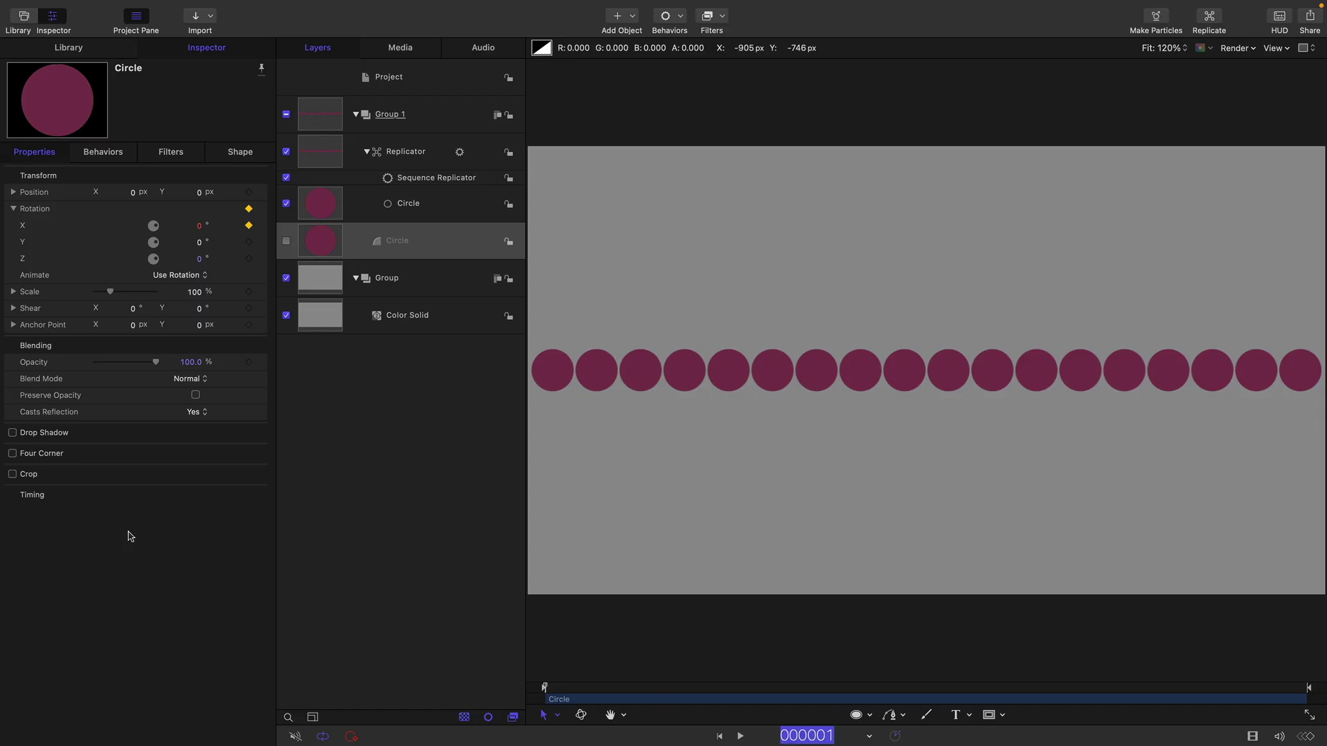
type("40")
key("Return")
left_click(195, 225)
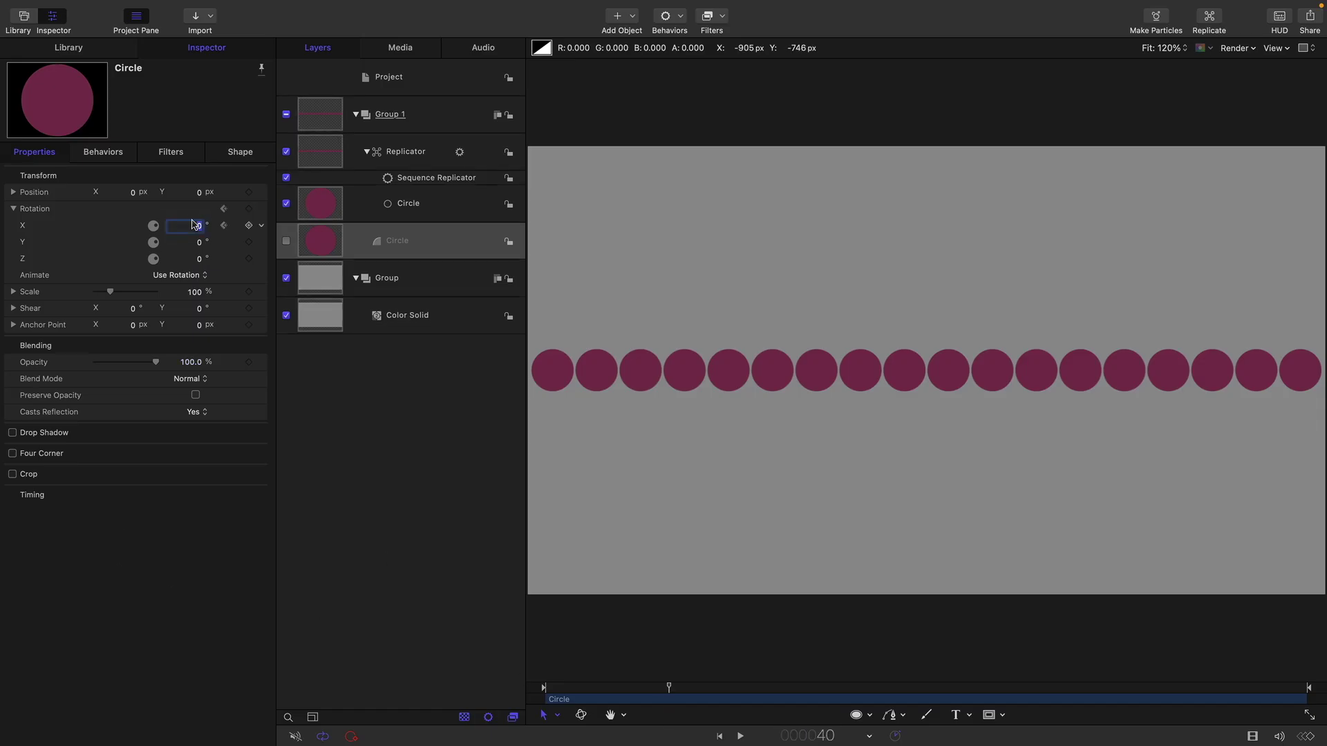
type("1")
key("Return")
left_click(719, 737)
left_click(739, 737)
left_click(739, 736)
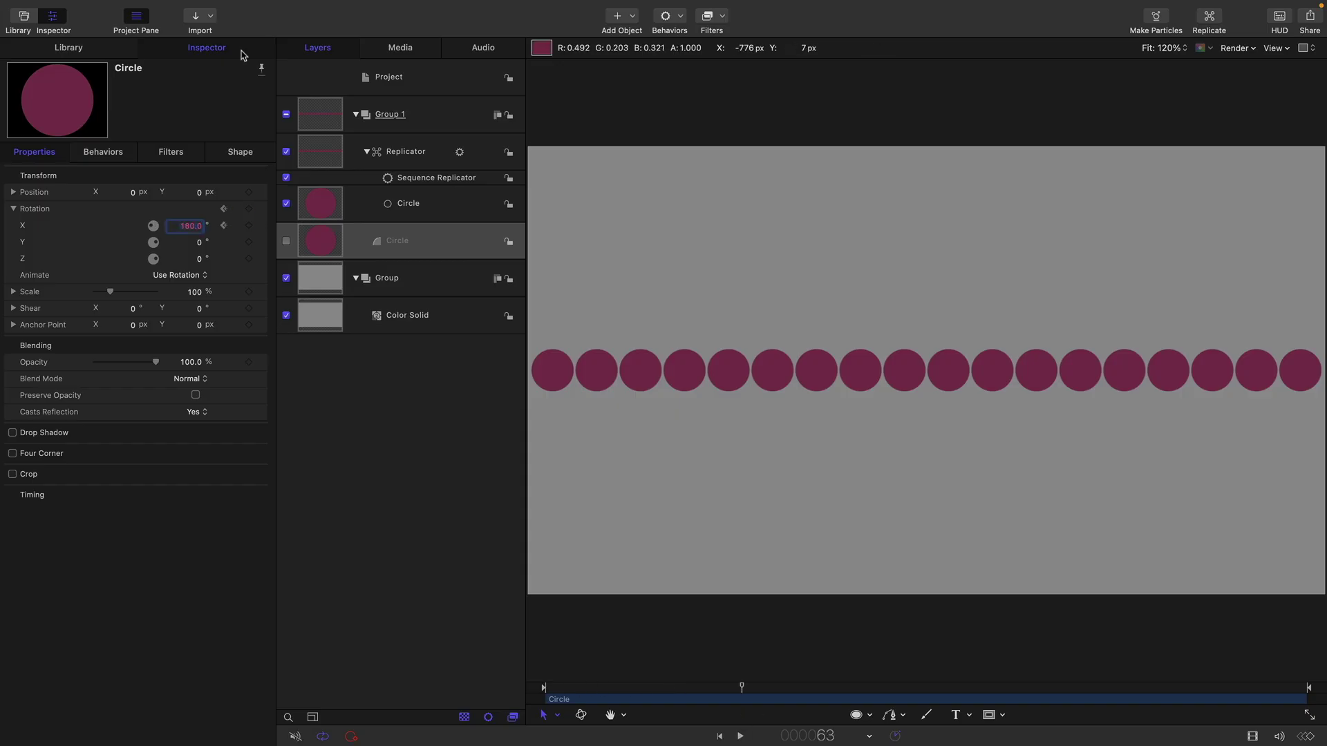
Step: Turn on 3D for the Replicator and play back the flipping circles
left_click(336, 156)
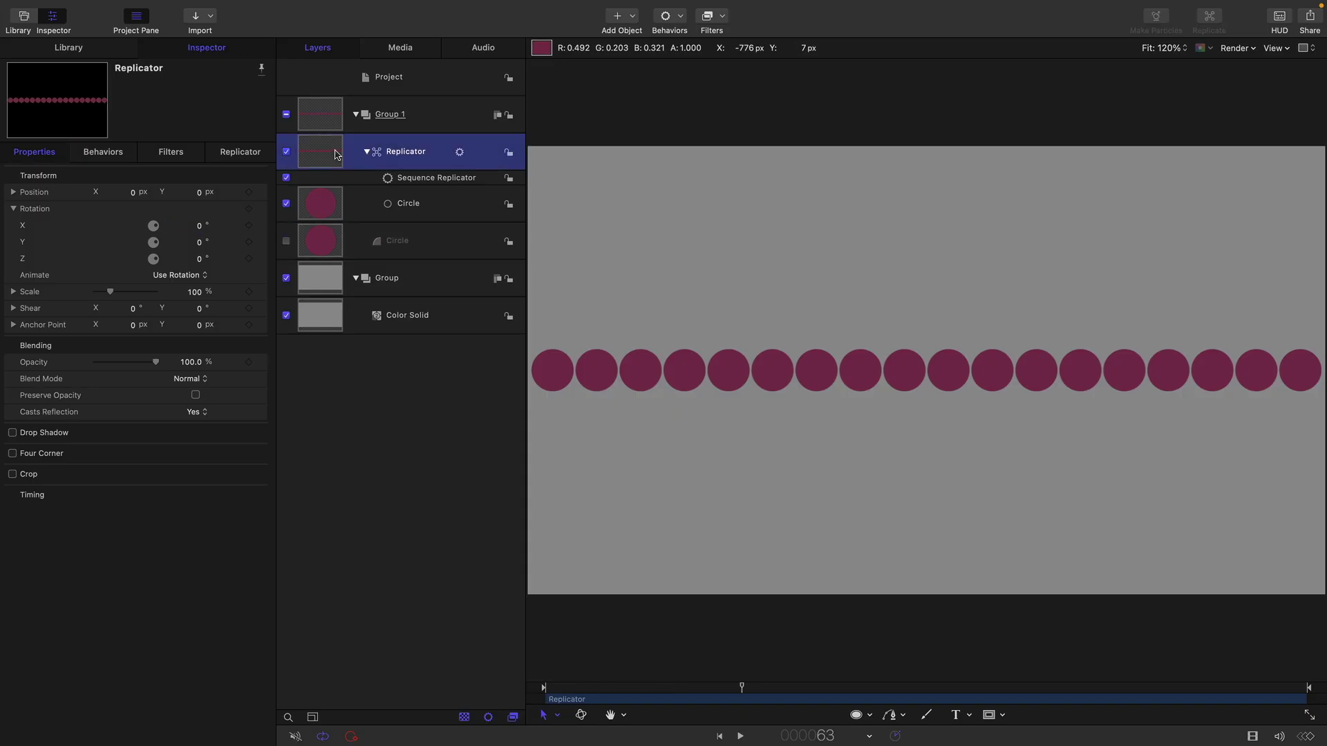
left_click(243, 152)
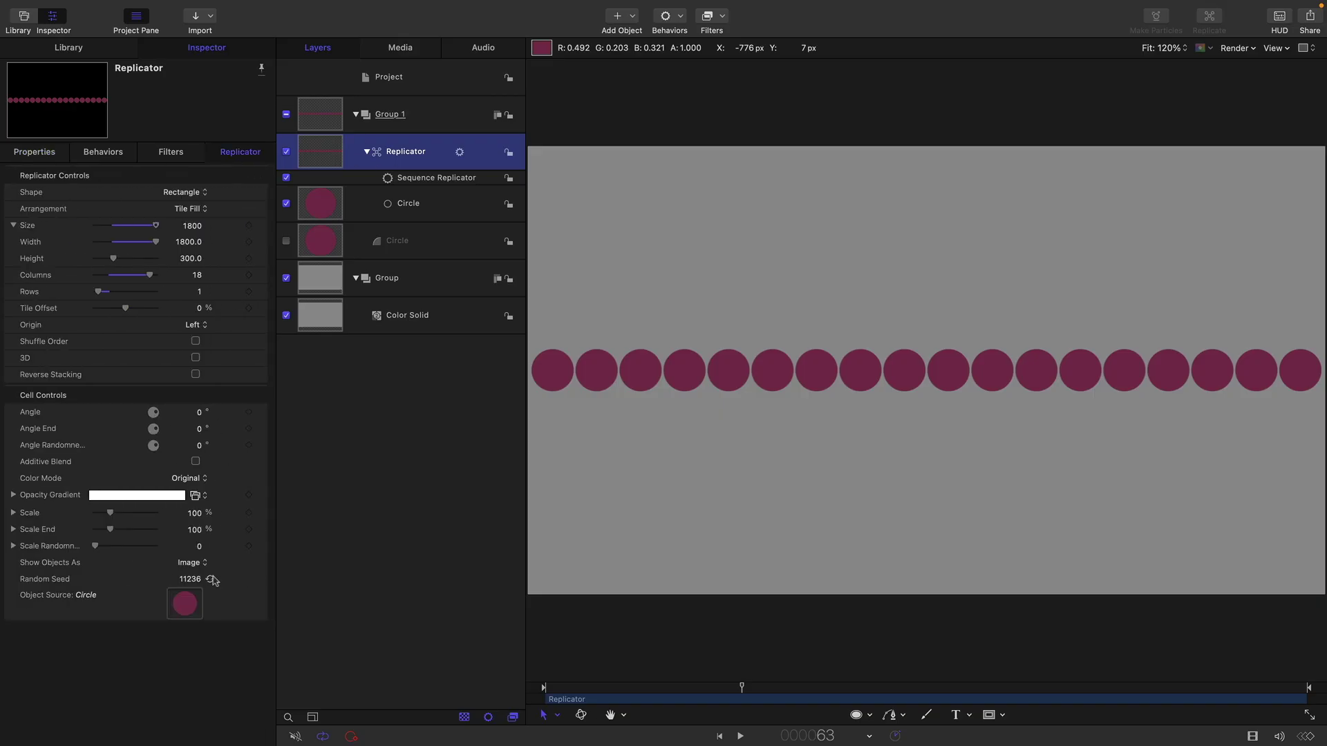
left_click(195, 358)
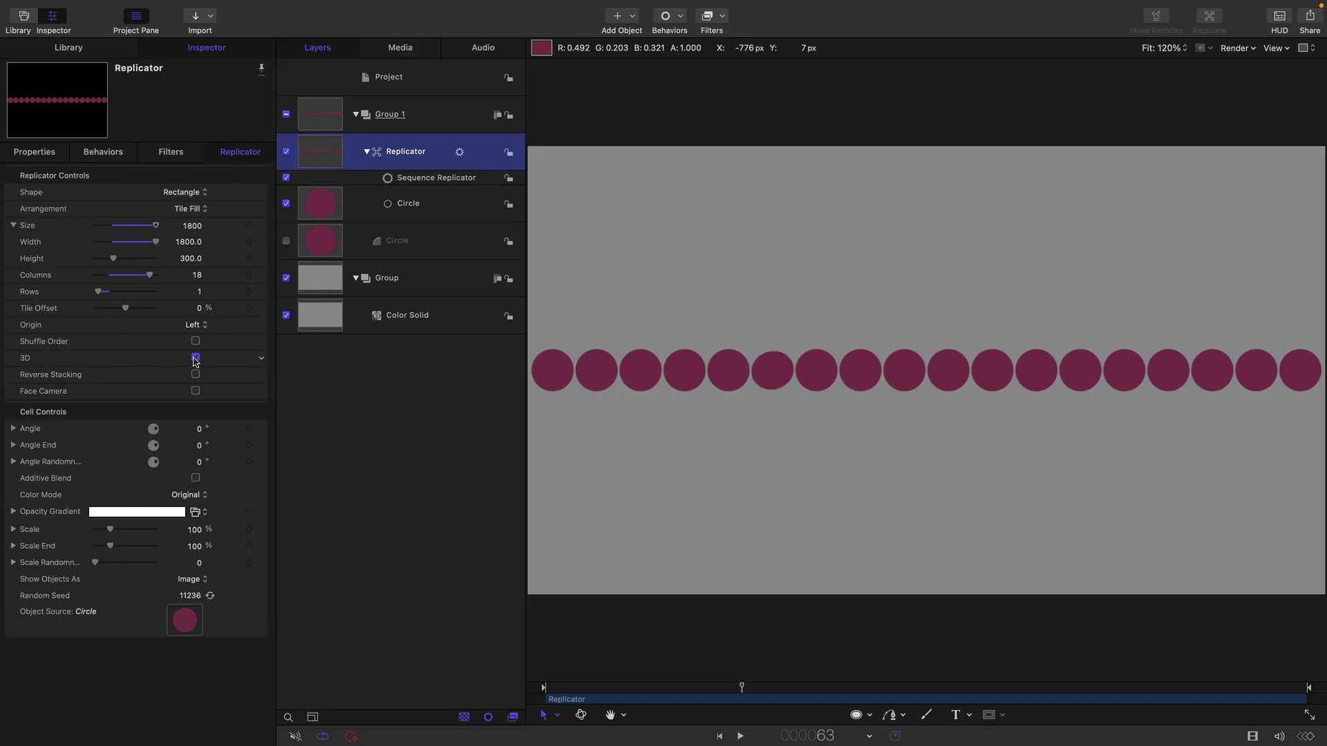
left_click(719, 737)
left_click(740, 736)
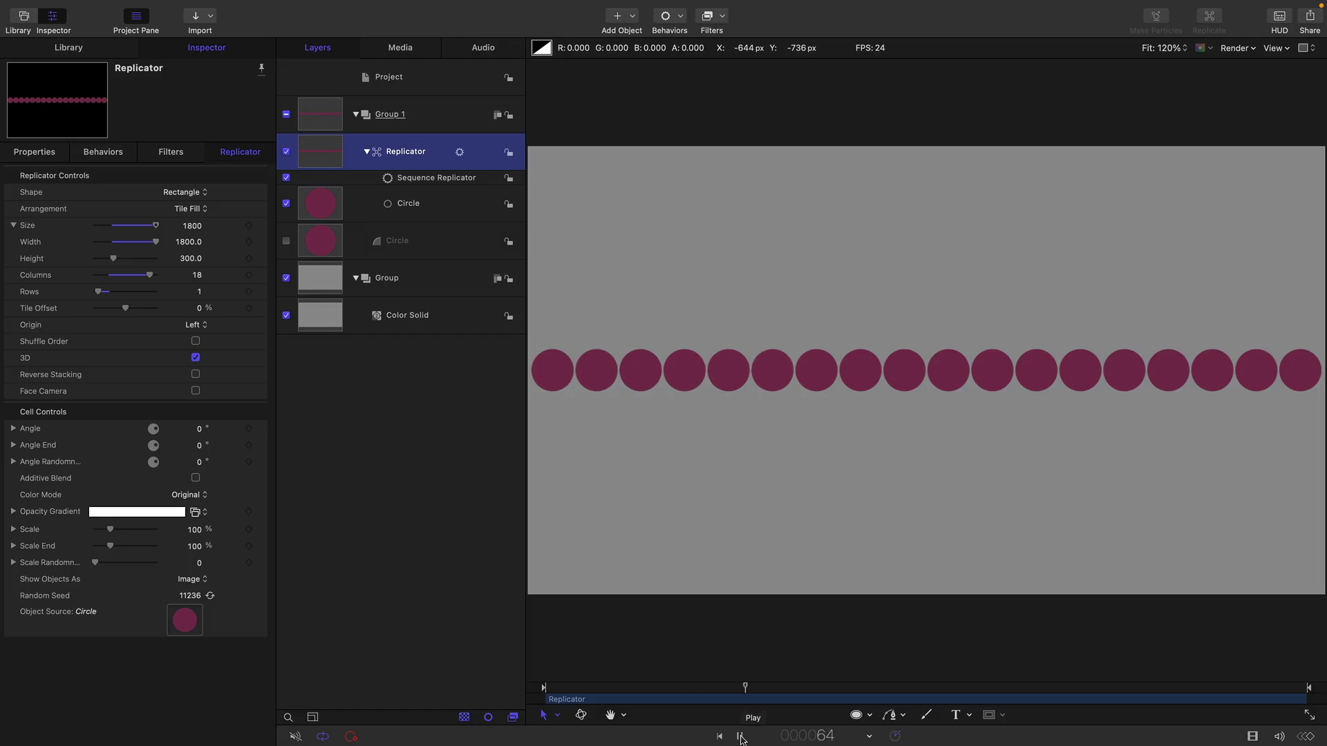
left_click(740, 736)
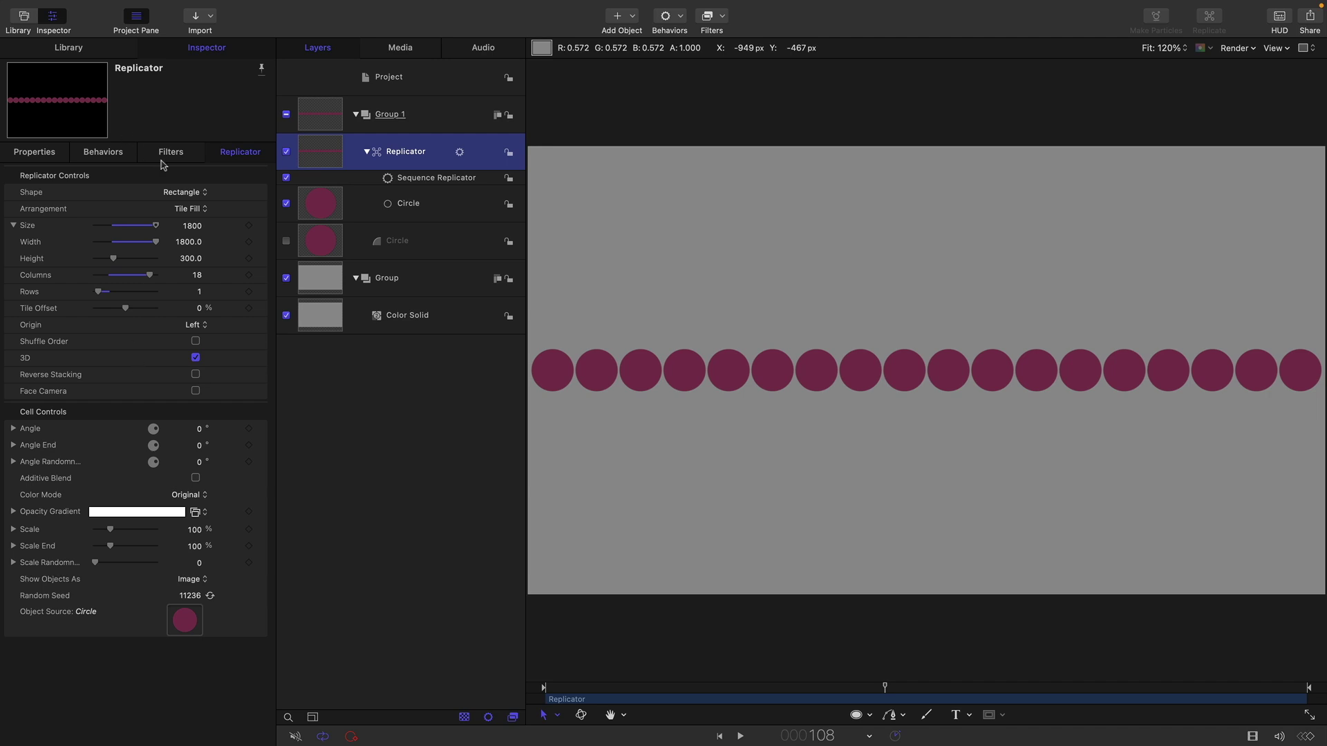
left_click(321, 242)
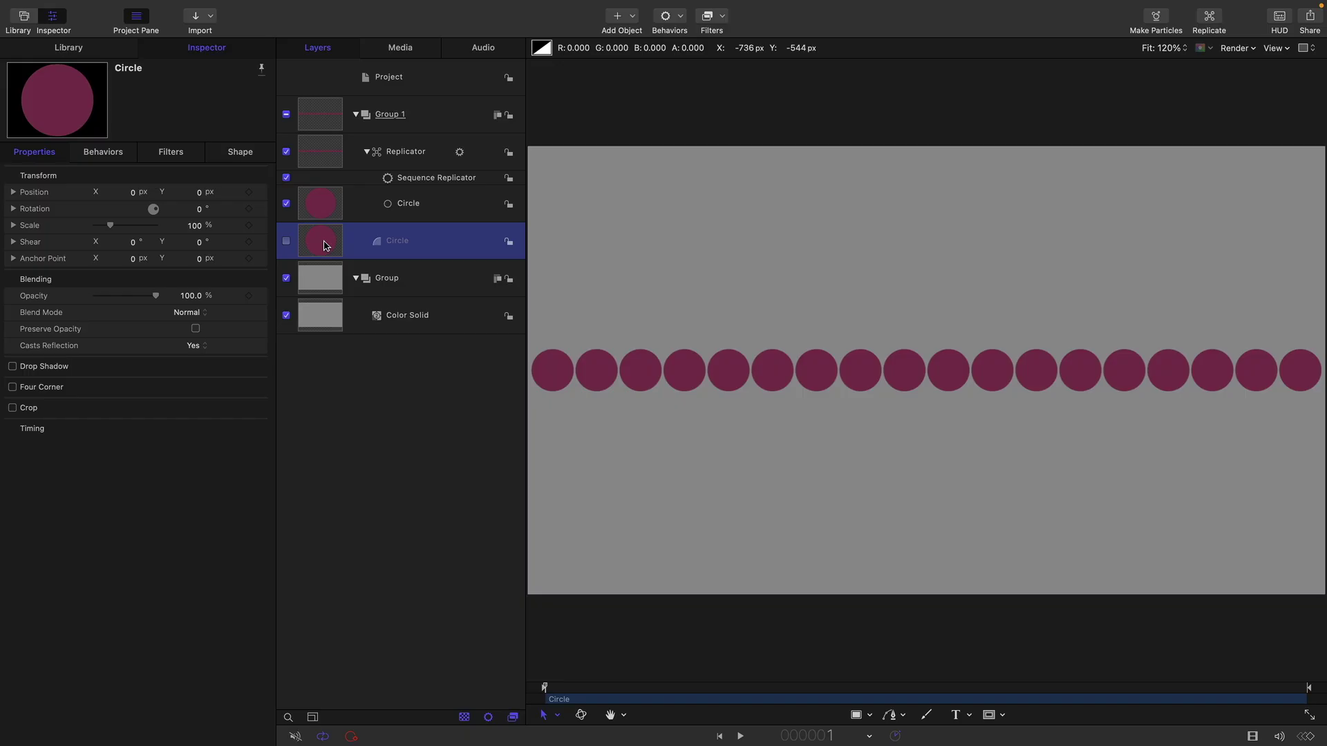
Step: Add Rotation to the Sequence Replicator's animated parameters
left_click(389, 180)
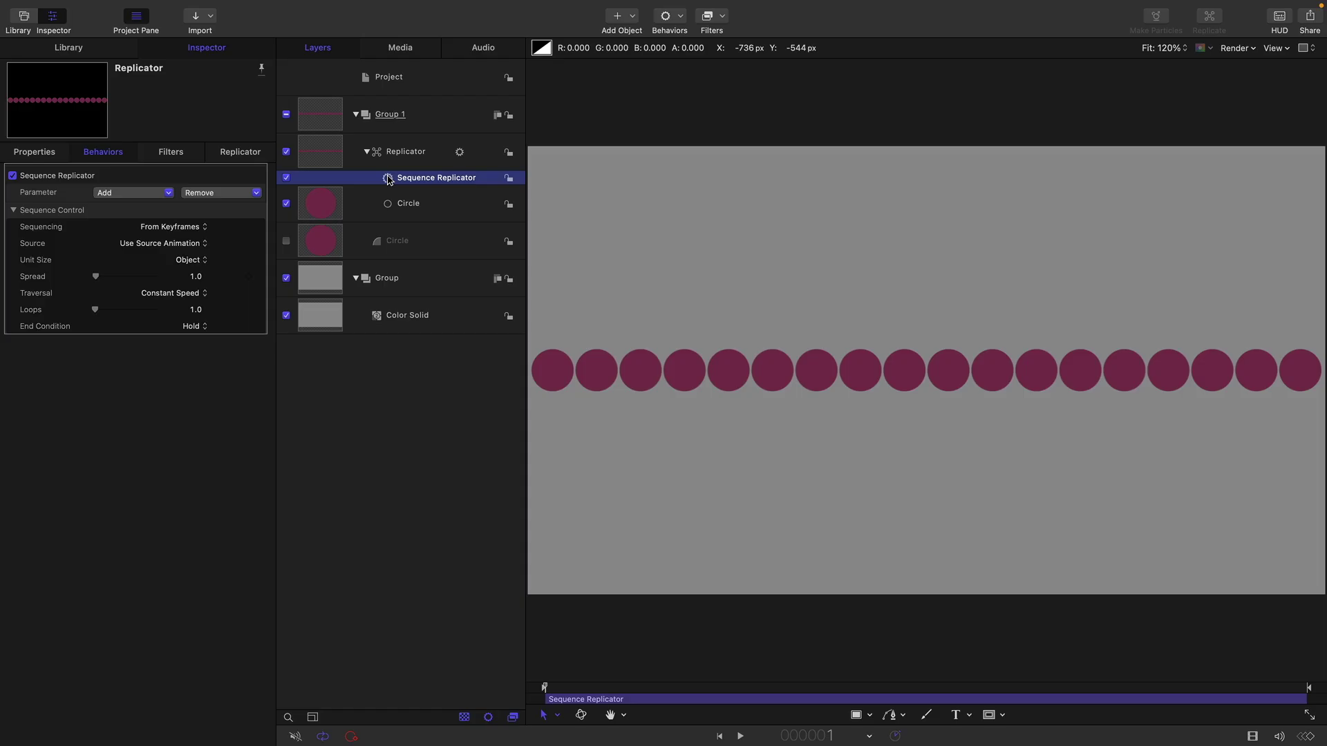
left_click(146, 196)
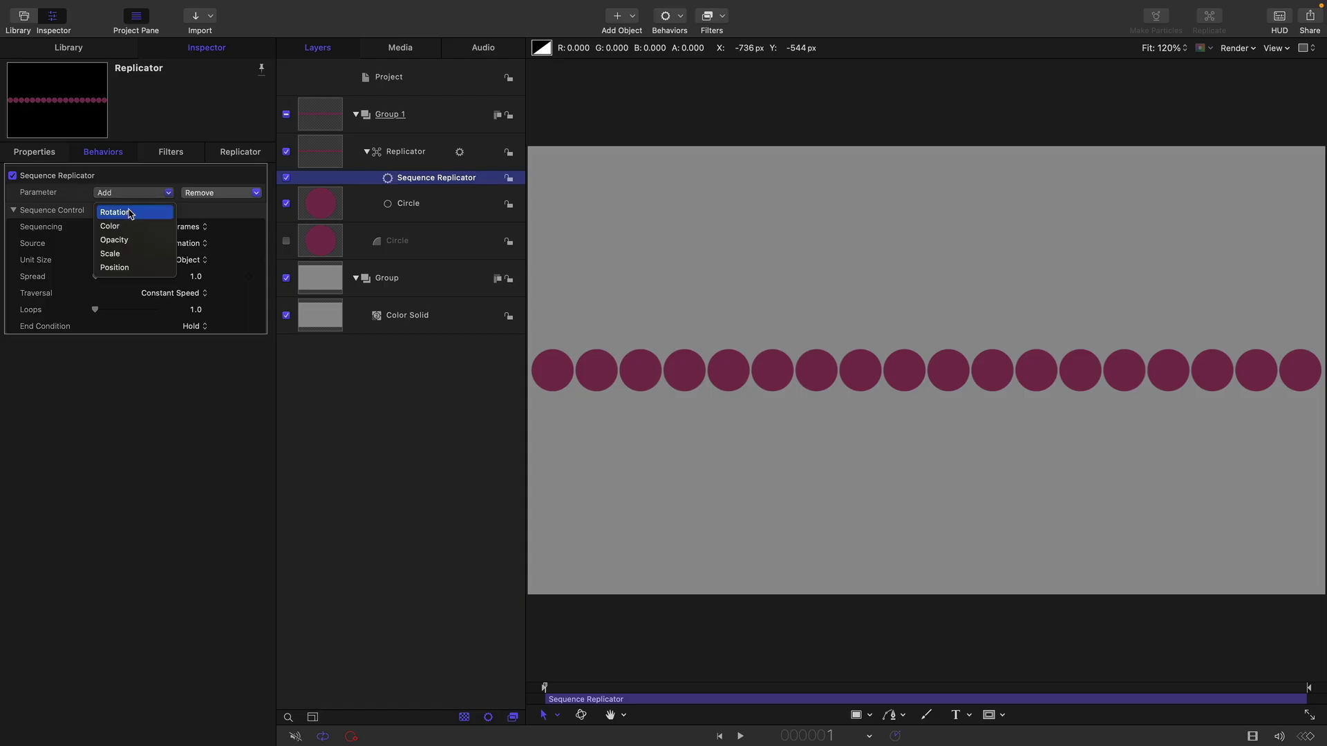
left_click(130, 213)
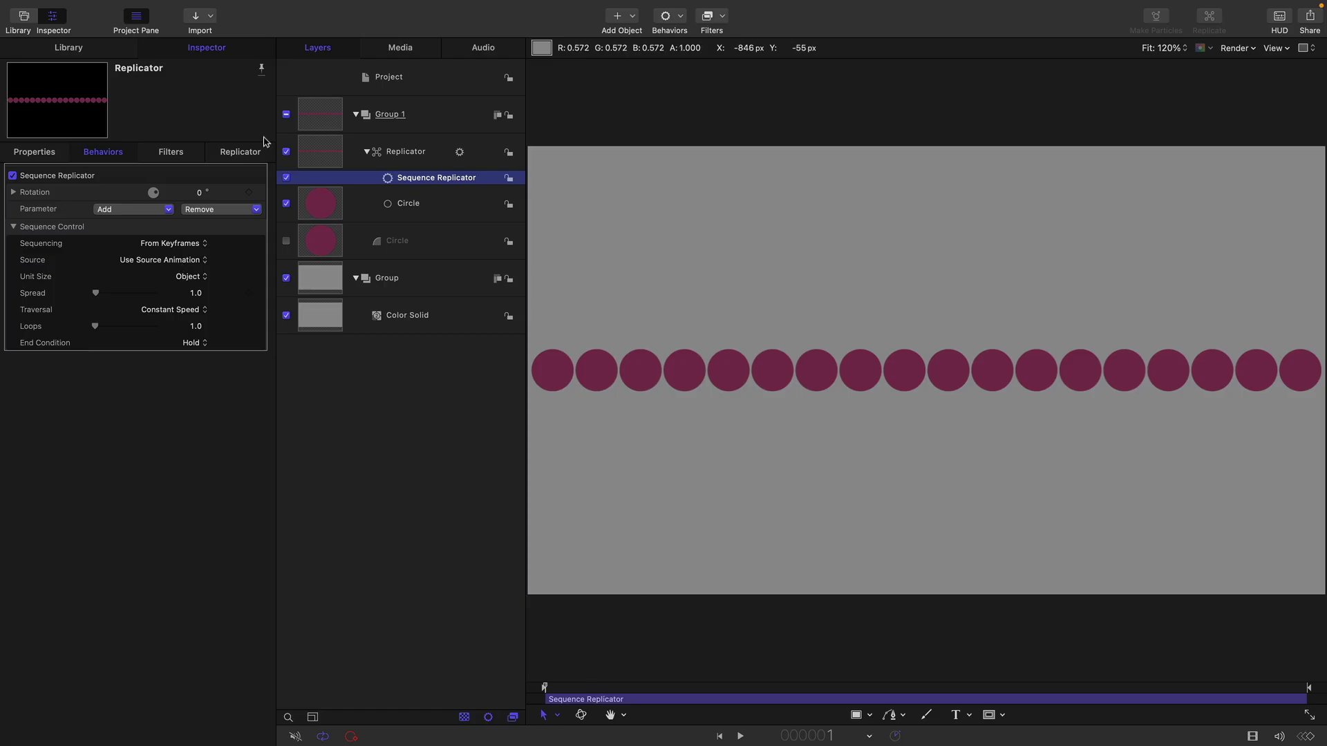
Step: Lower the source circle's Curvature to 16.24% to make rounded squares
left_click(329, 249)
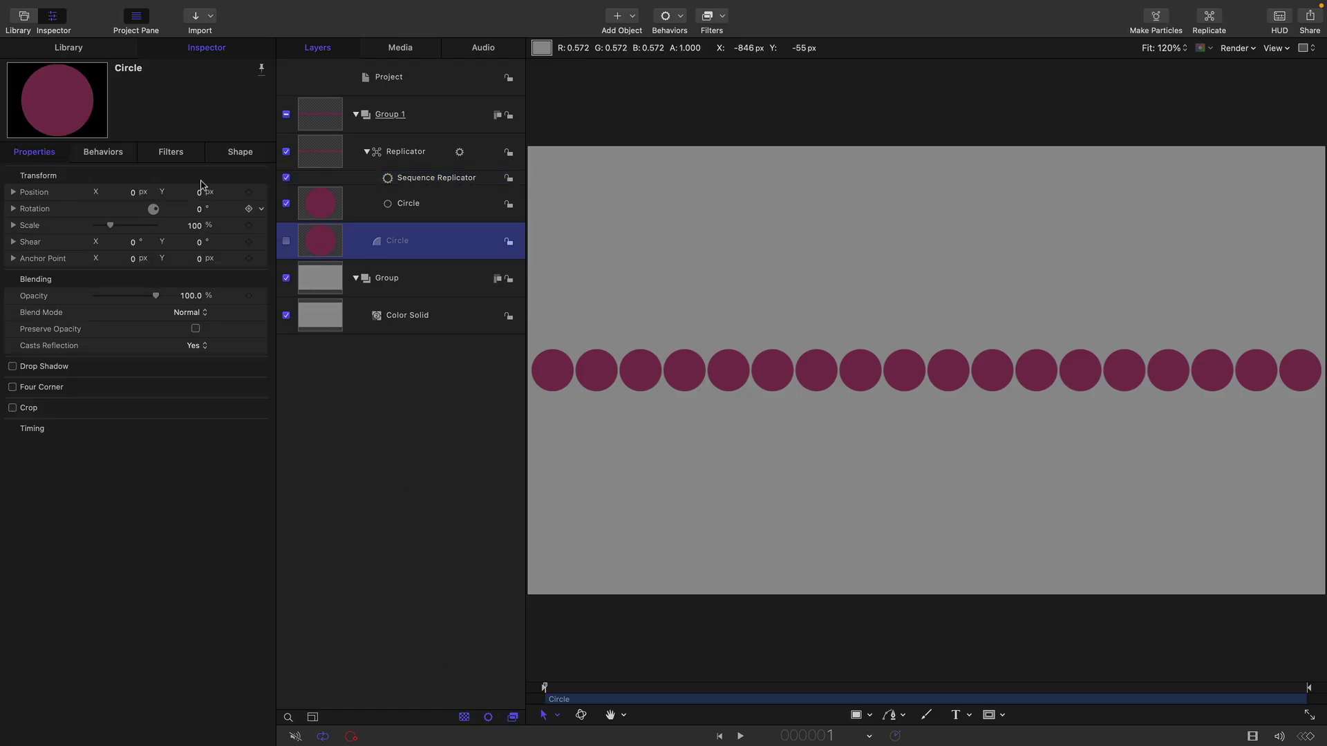
left_click(240, 152)
left_click(186, 170)
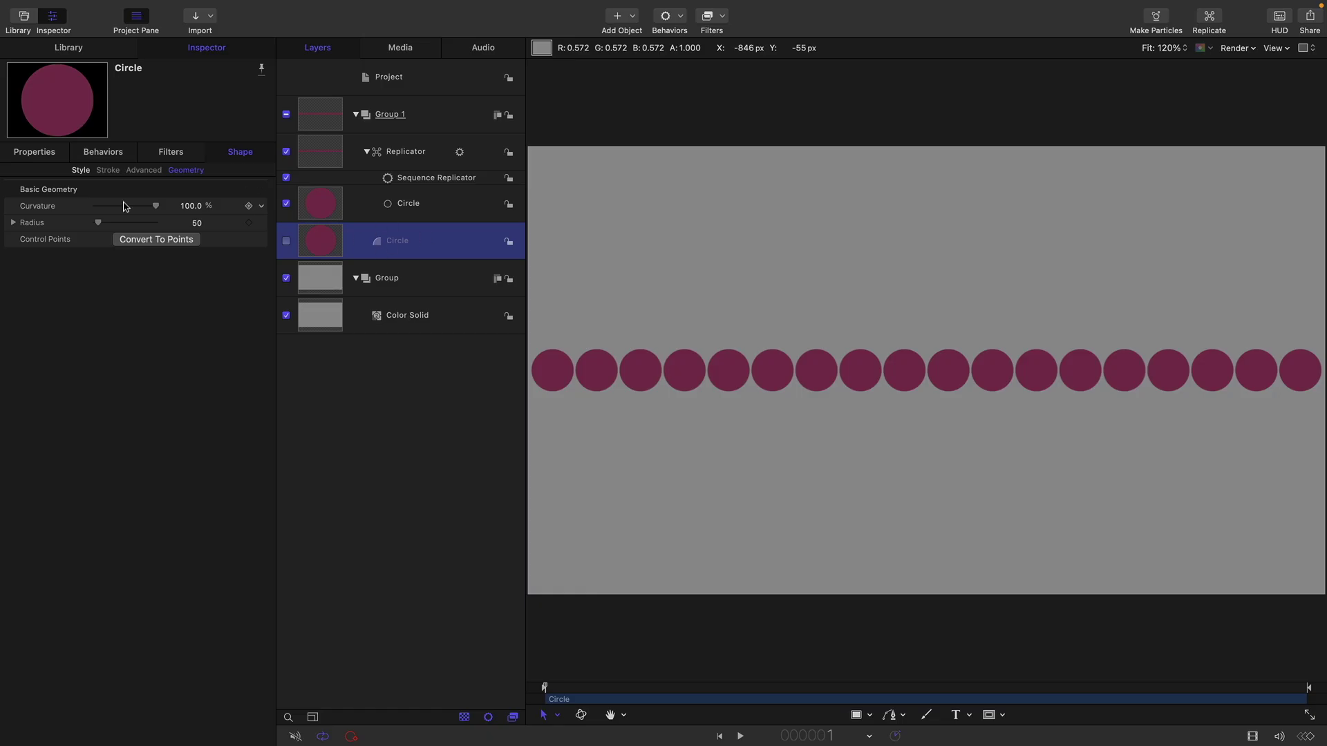
left_click_drag(156, 208, 104, 216)
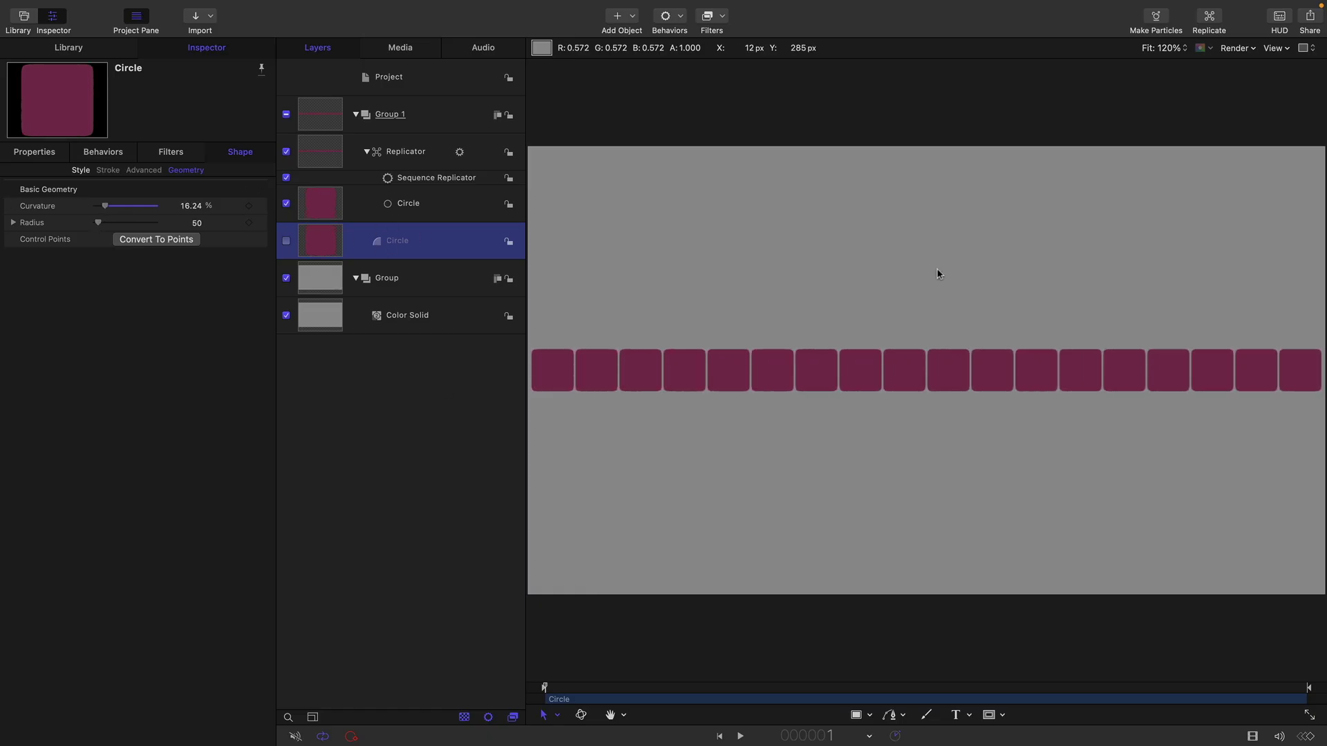
left_click(389, 179)
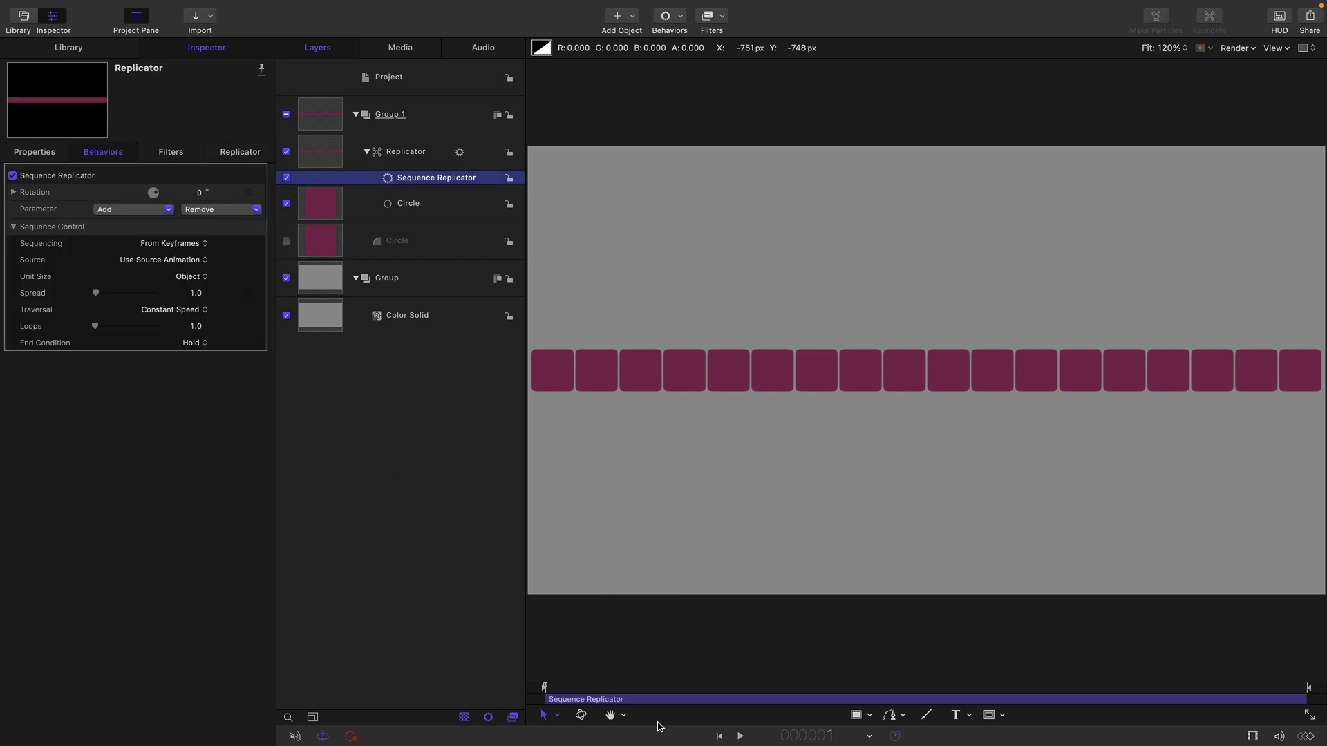
Step: Keyframe the sequence Rotation from 0° at frame 1 to 360° at frame 60
left_click(249, 192)
key("ctrl+p")
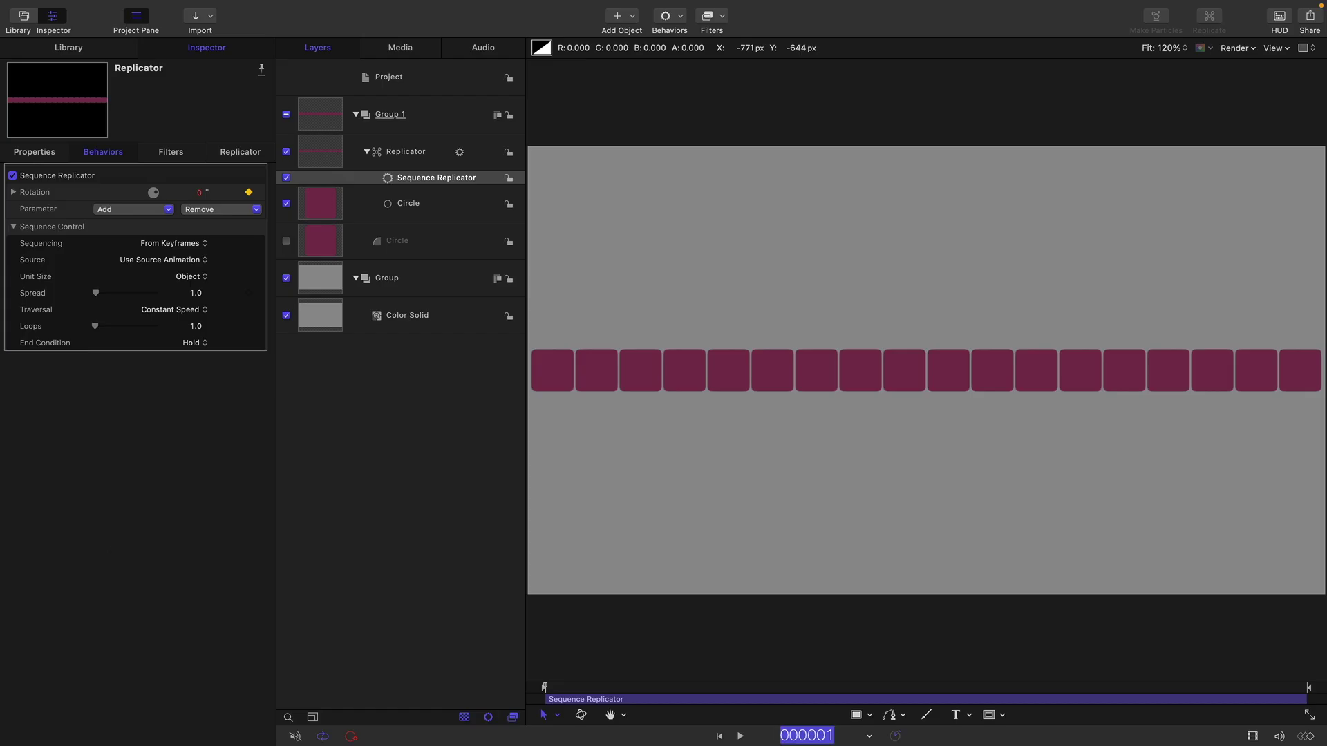
type("60")
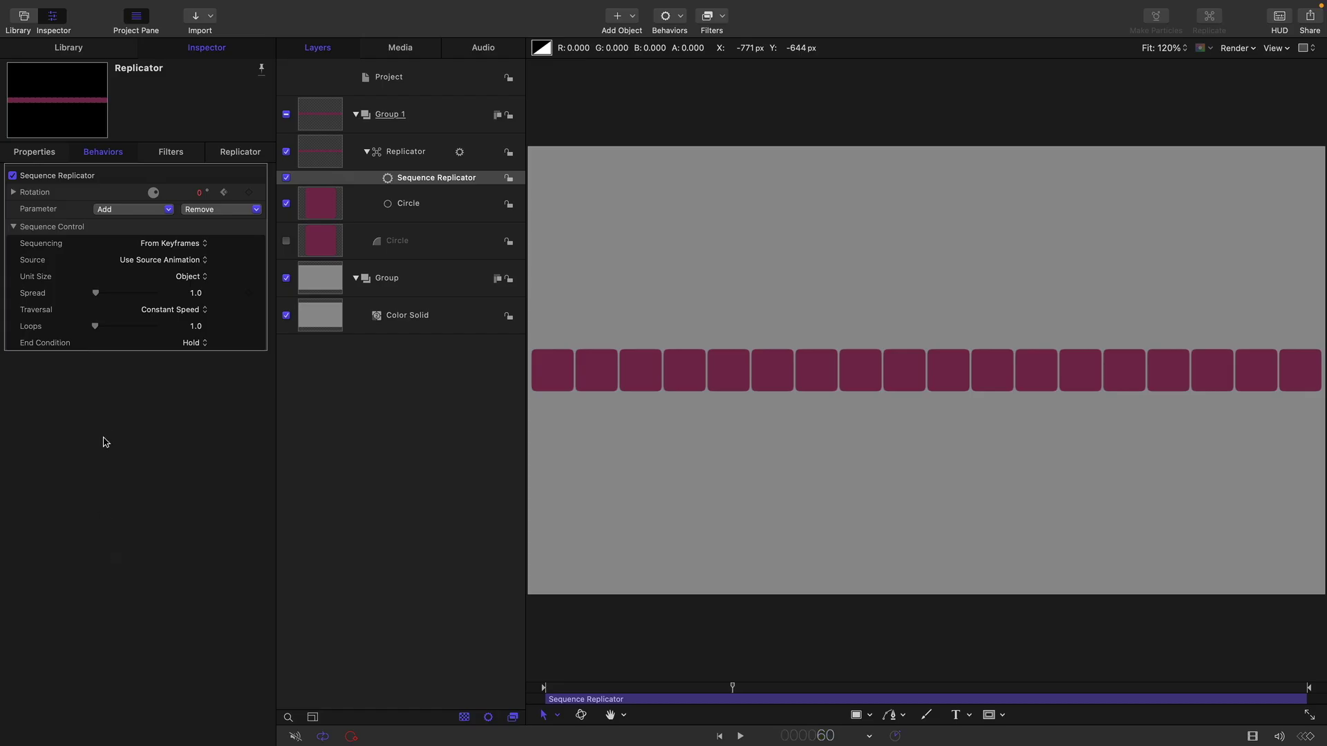
left_click(201, 196)
type("360")
key("Return")
left_click(739, 736)
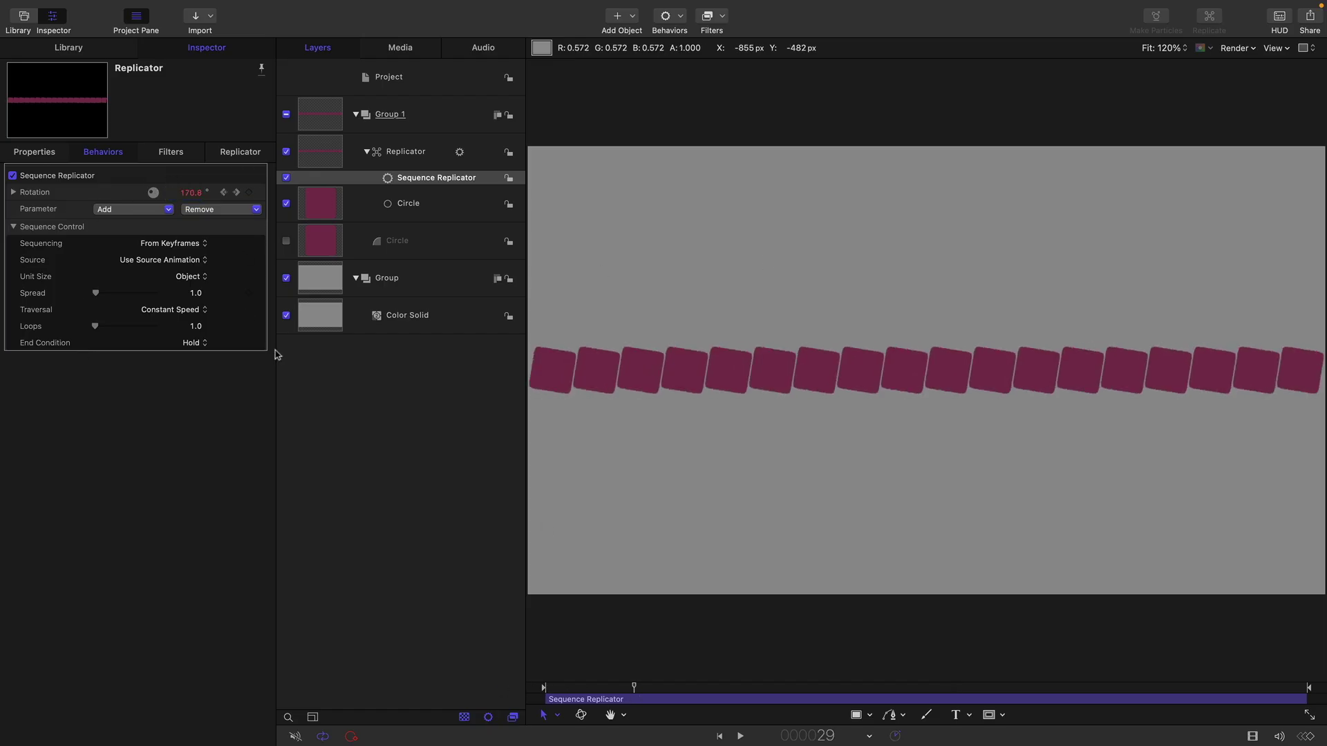
Step: Set the Sequence Replicator's Source to Ignore Source Animation
left_click(170, 267)
left_click(165, 275)
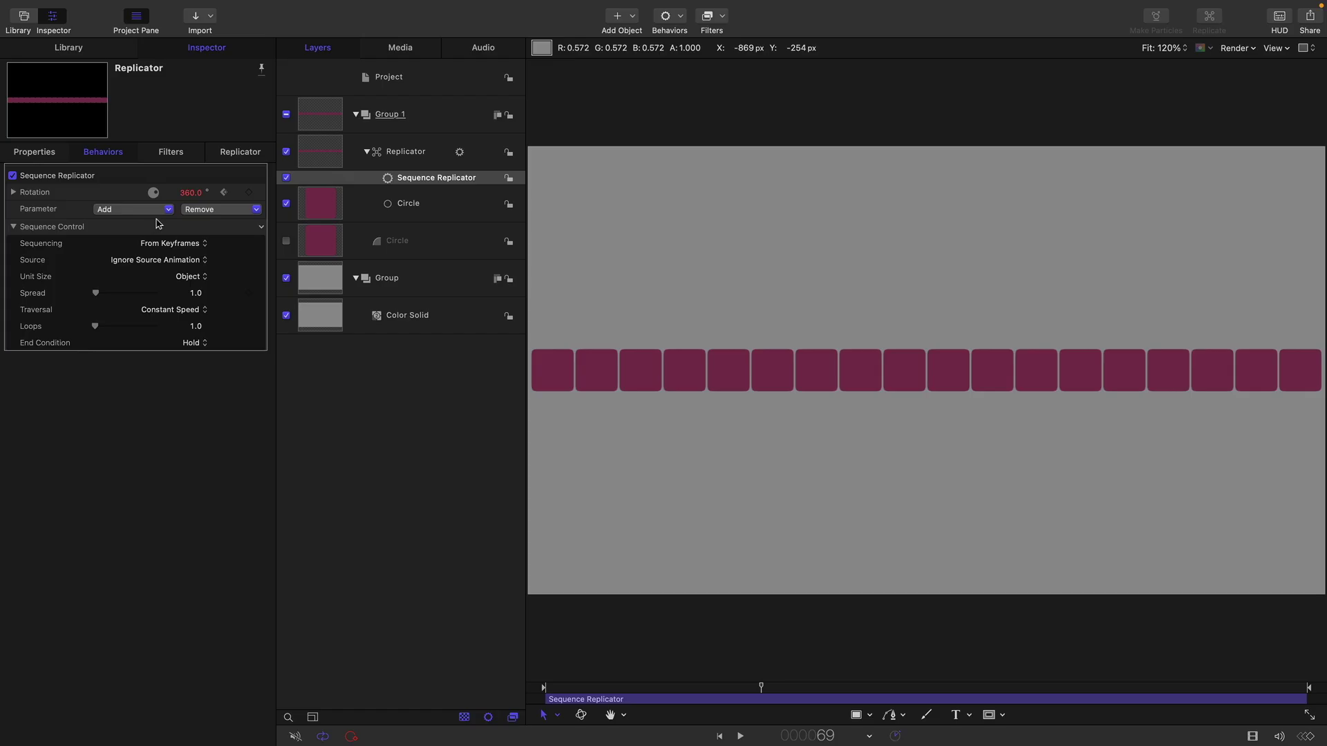
left_click(211, 210)
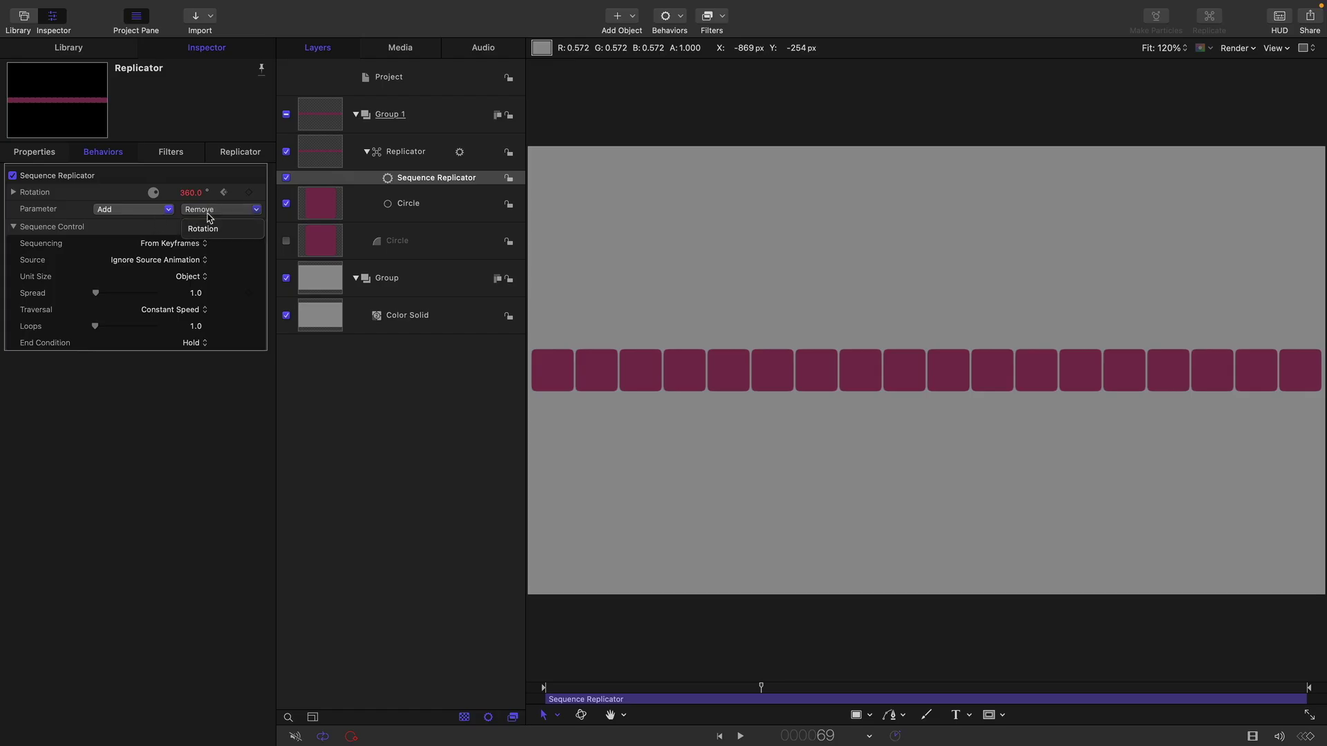
Step: Remove Rotation from the sequence and restore the Circle's Curvature to 100%
left_click(205, 228)
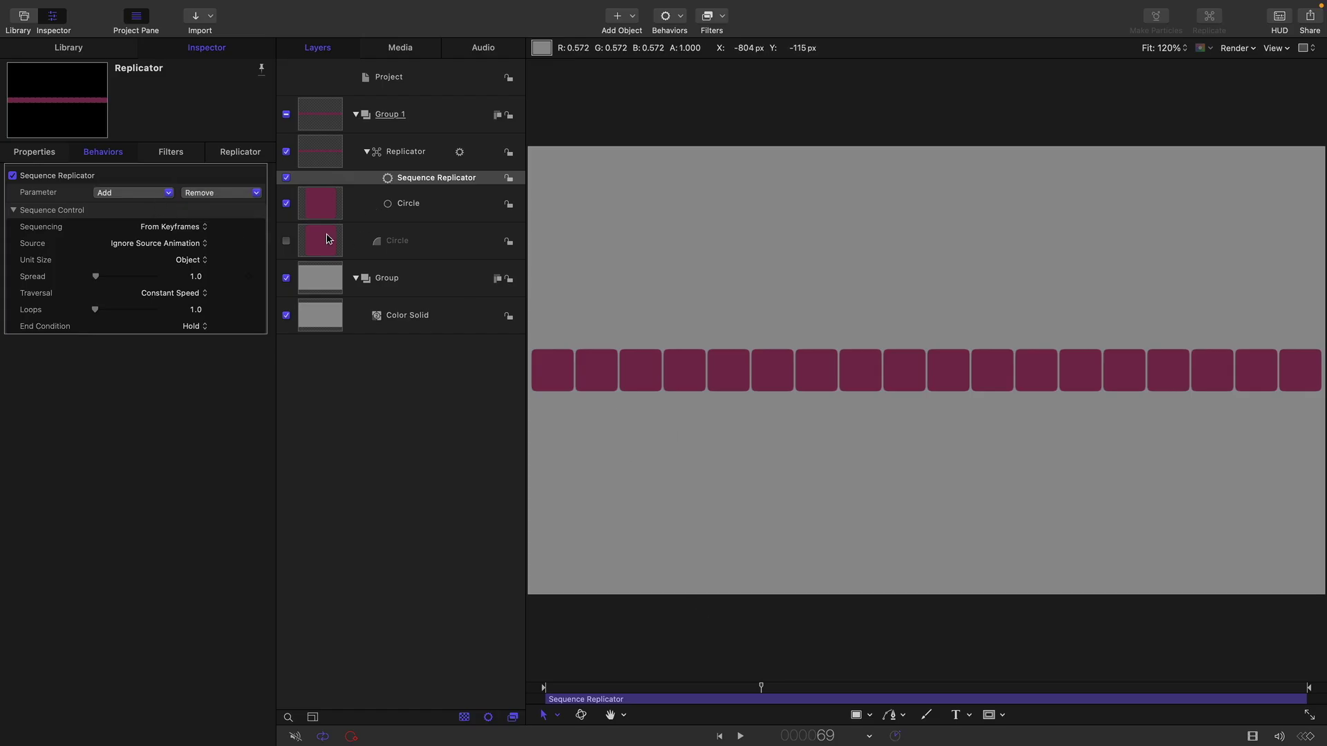
left_click(328, 239)
left_click_drag(105, 206, 557, 246)
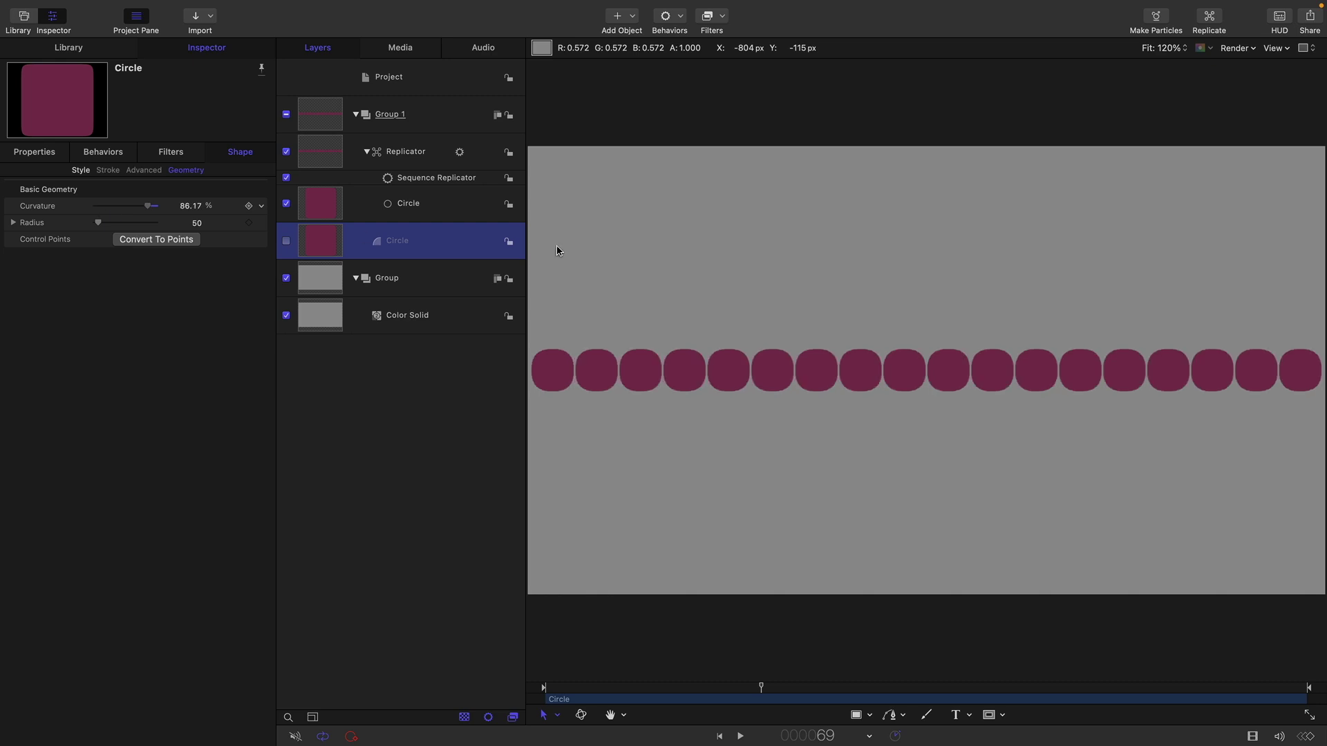
Step: Set the Sequence Replicator's sequencing mode to Through
left_click(436, 178)
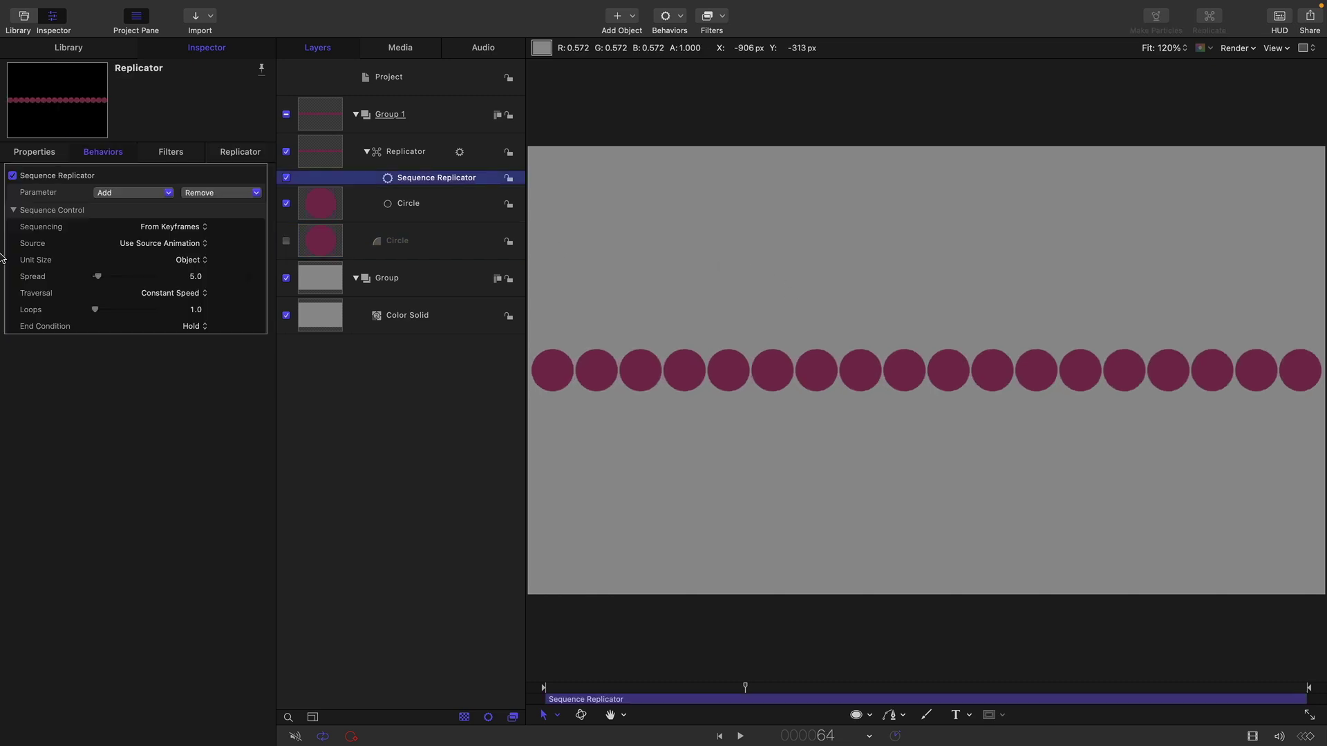
left_click(175, 228)
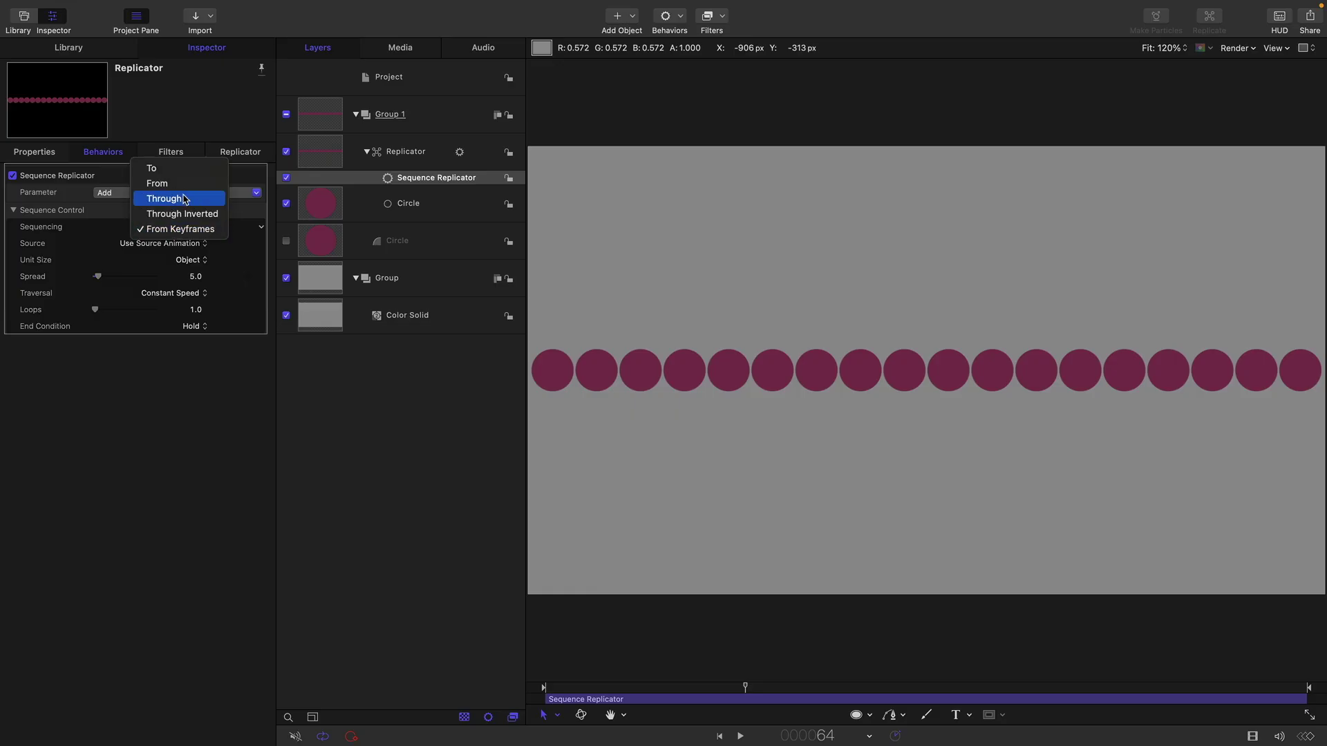
left_click(184, 199)
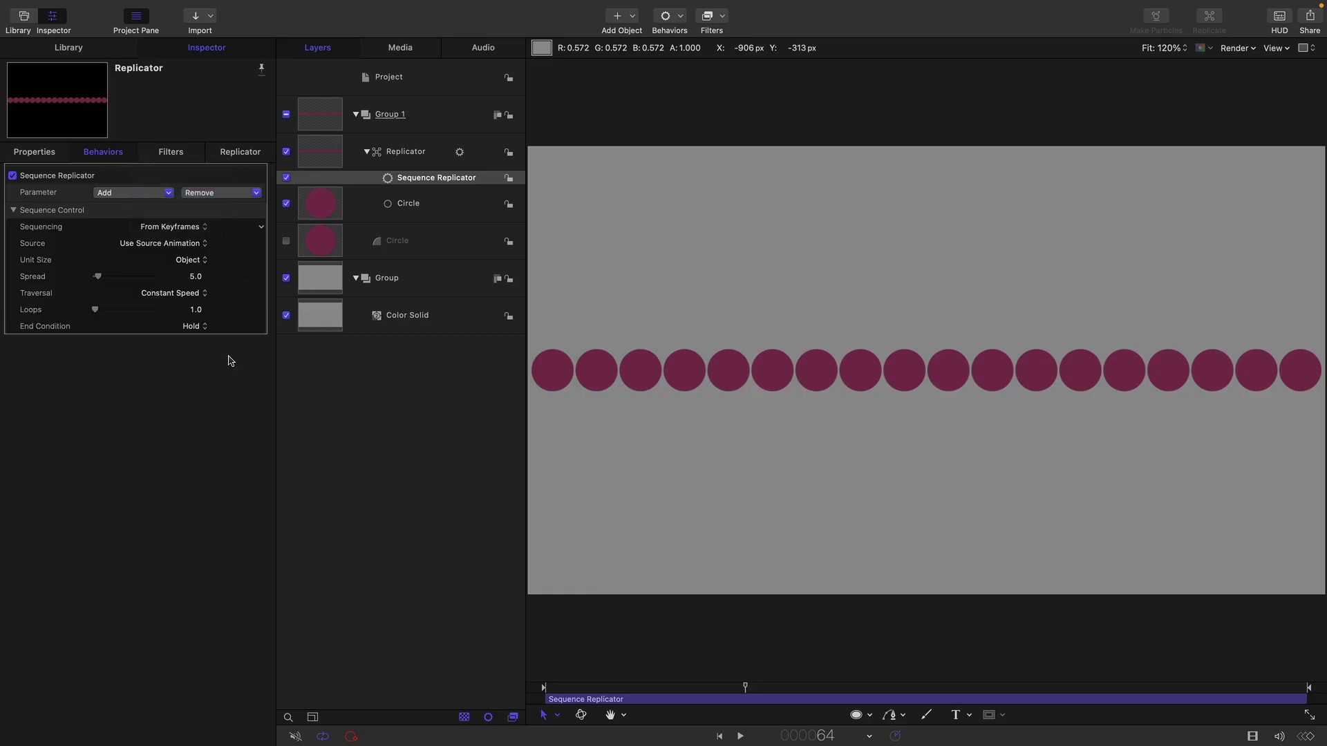
Step: Add a Color parameter to the Sequence Replicator and set it to yellow
left_click(139, 194)
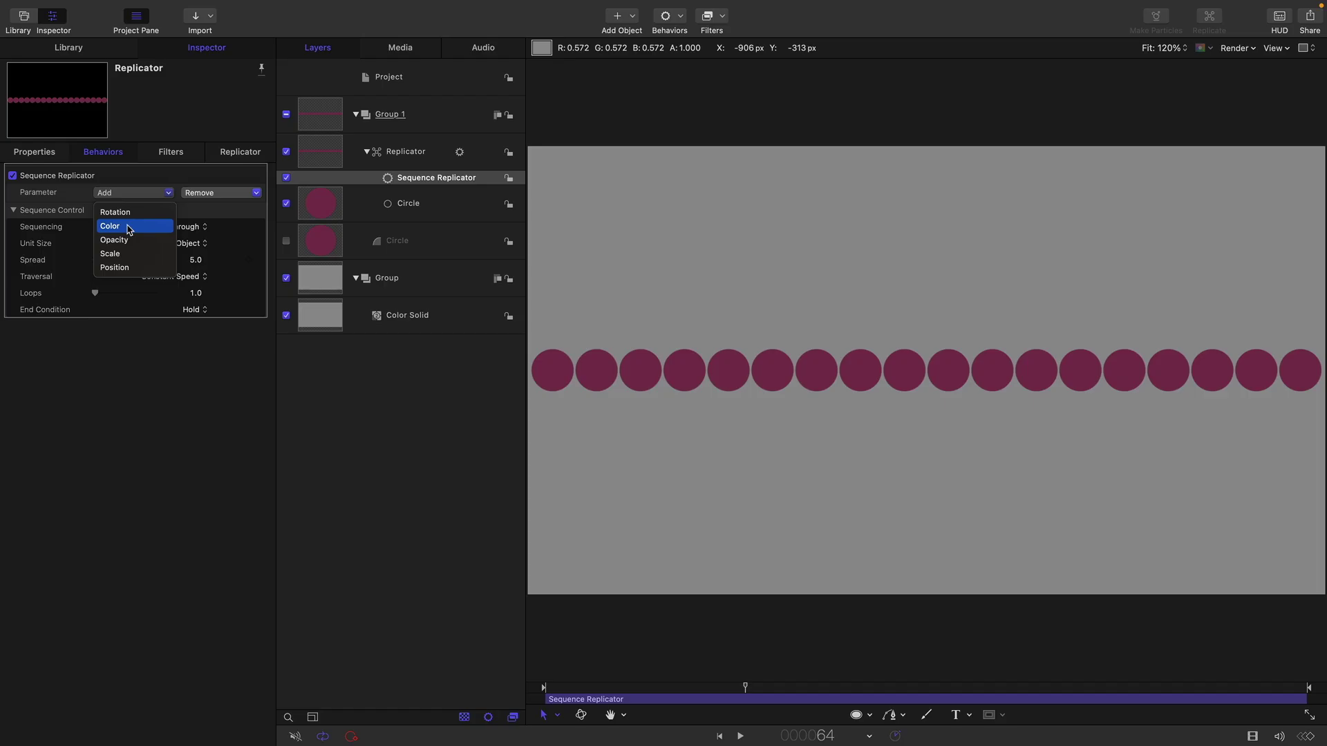
left_click(129, 227)
left_click(190, 193)
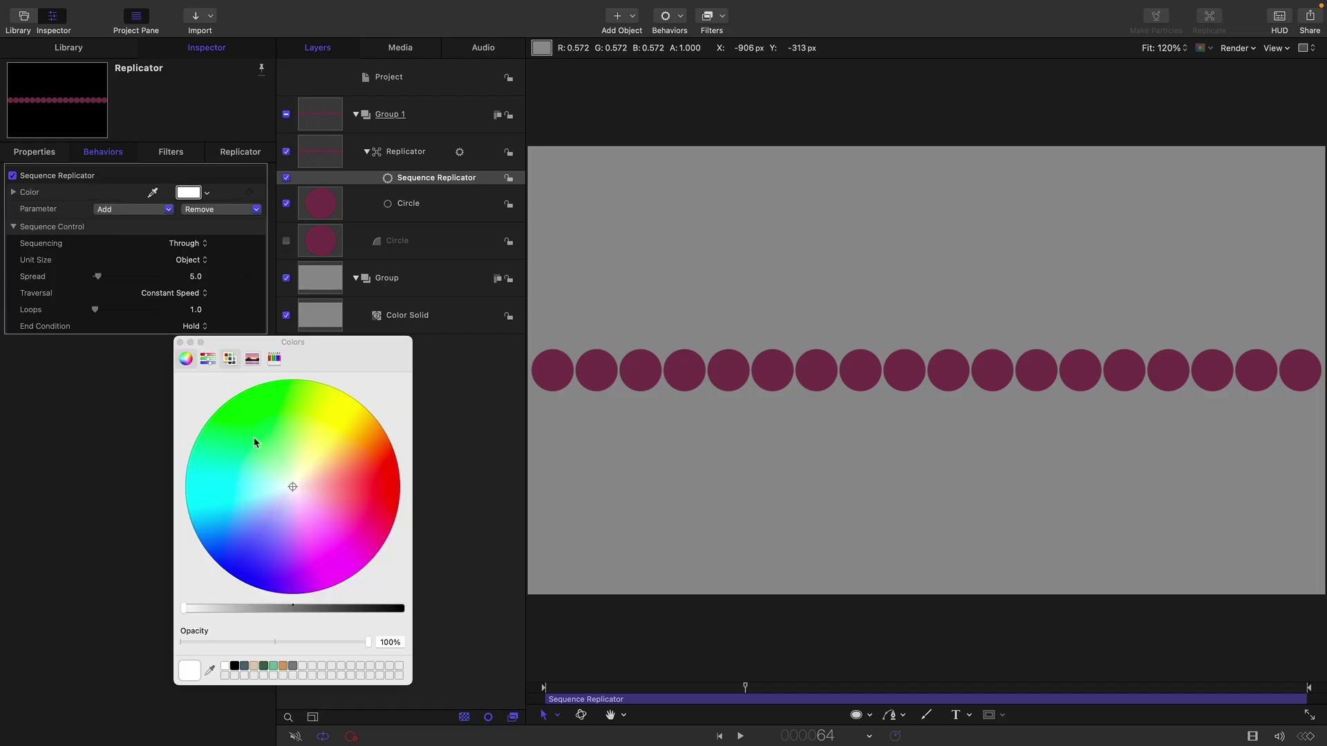
left_click_drag(293, 489, 341, 391)
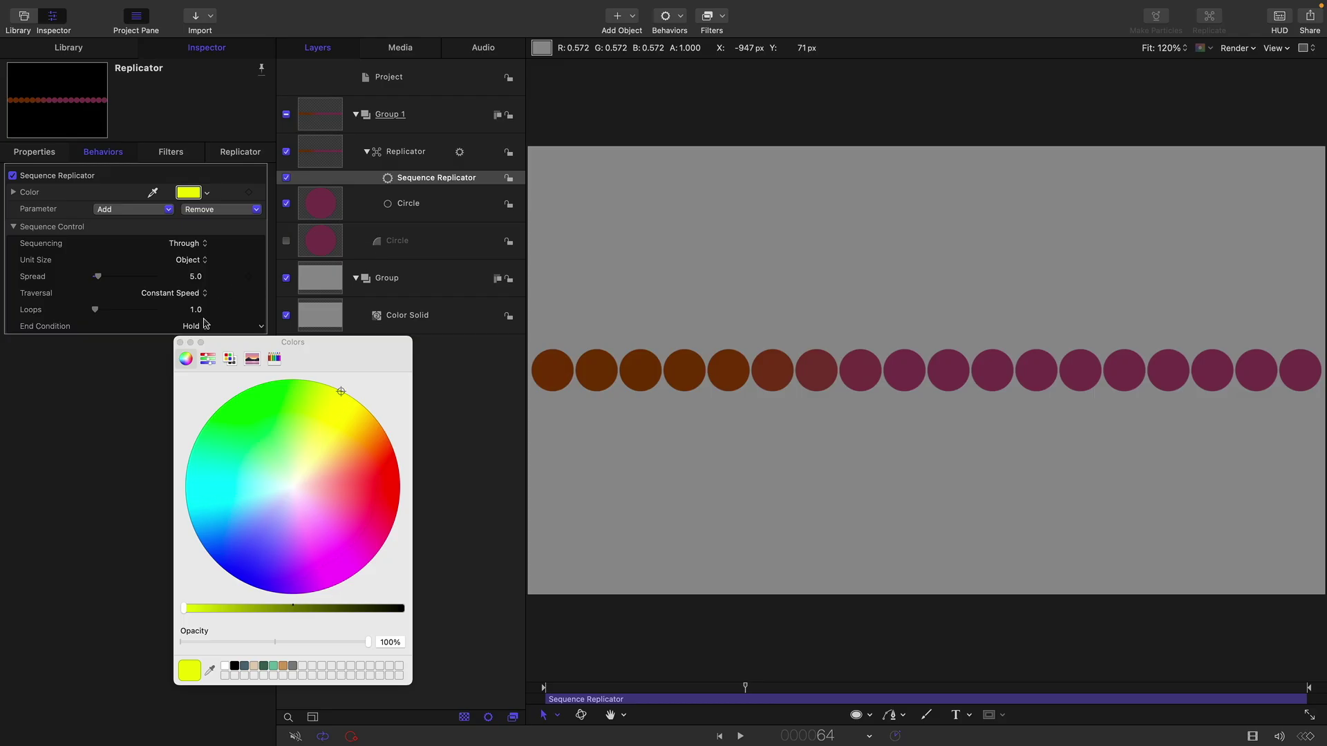
left_click(179, 343)
Step: Give the Circle layer a Stylize > Fill filter with its colour set to white
left_click(301, 245)
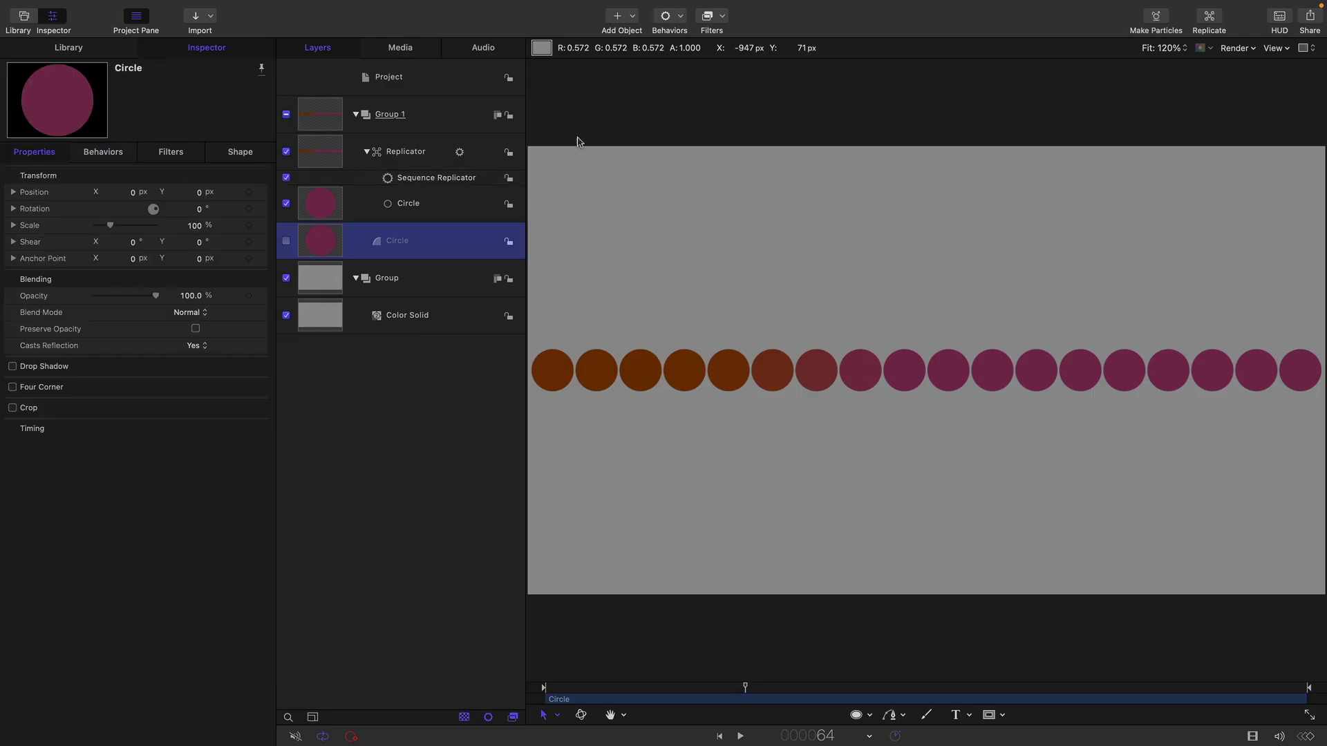
left_click(724, 46)
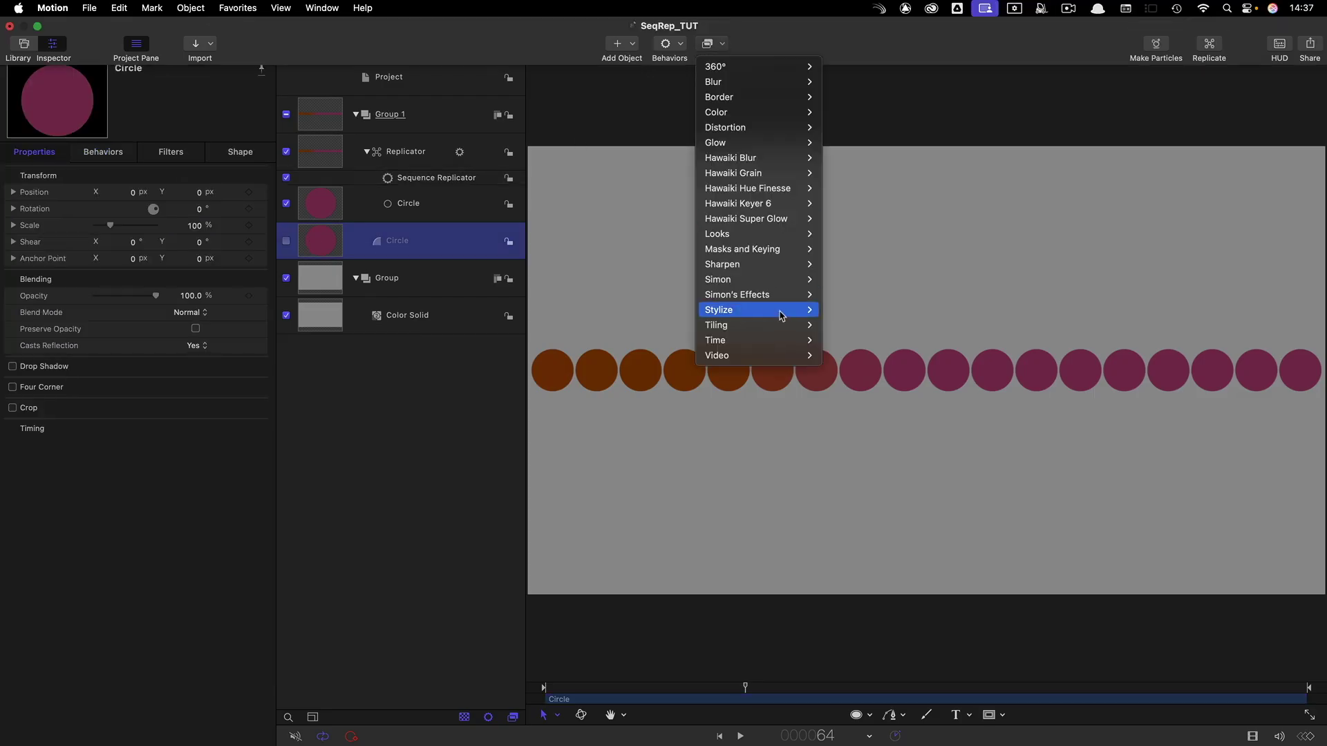
mouse_move(781, 310)
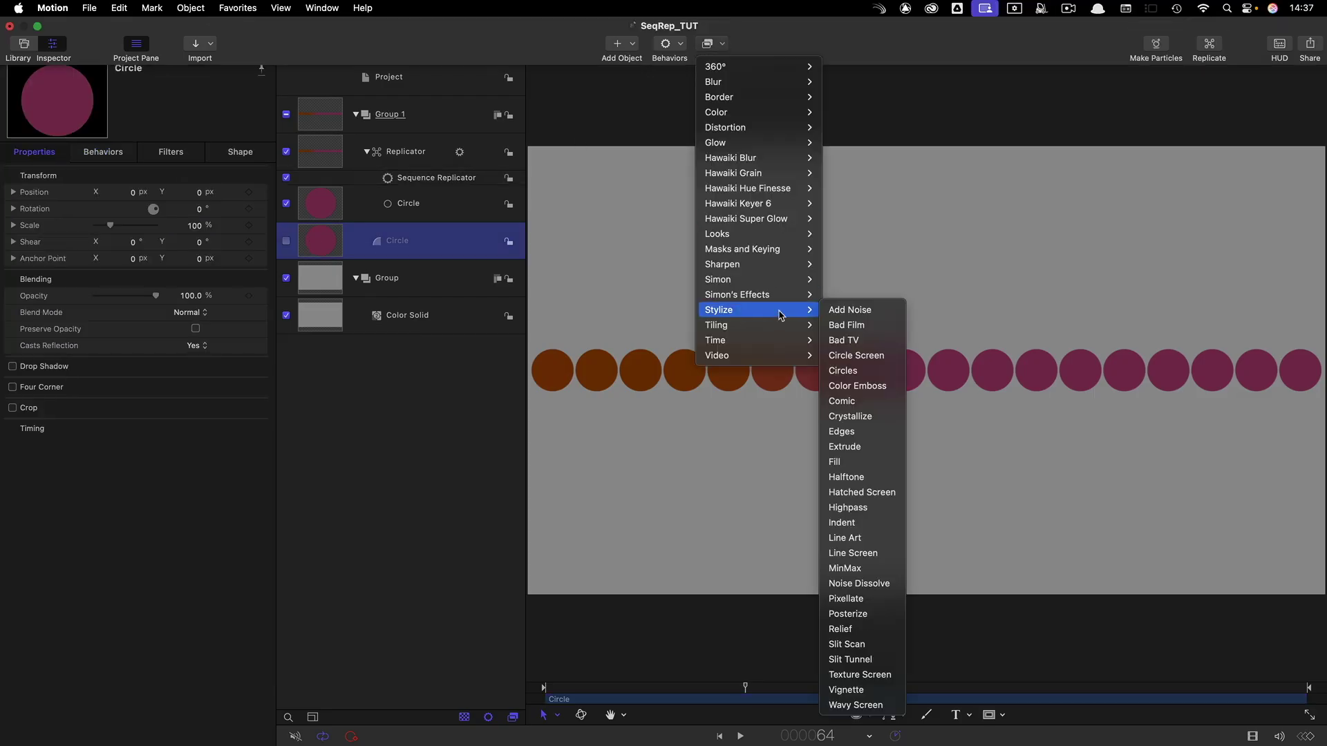
left_click(864, 462)
left_click(190, 210)
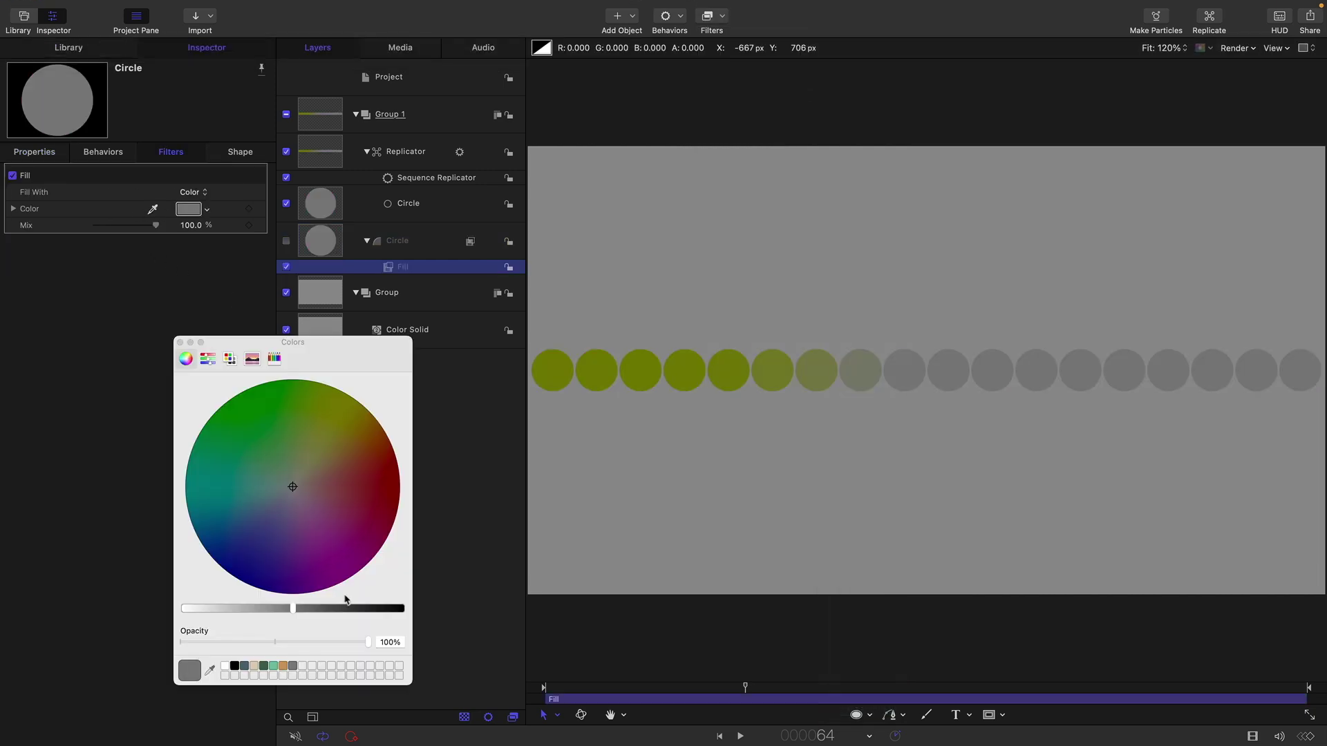
left_click(225, 666)
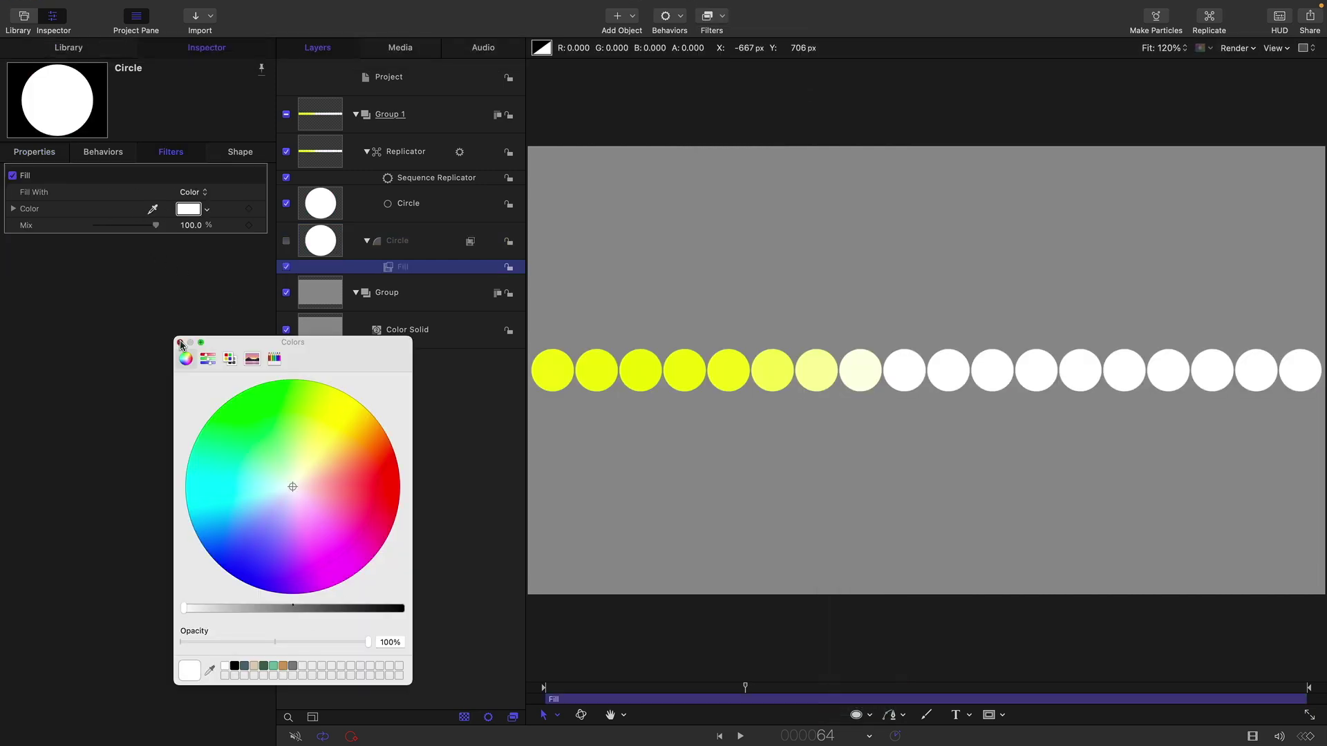
left_click(180, 342)
left_click(387, 178)
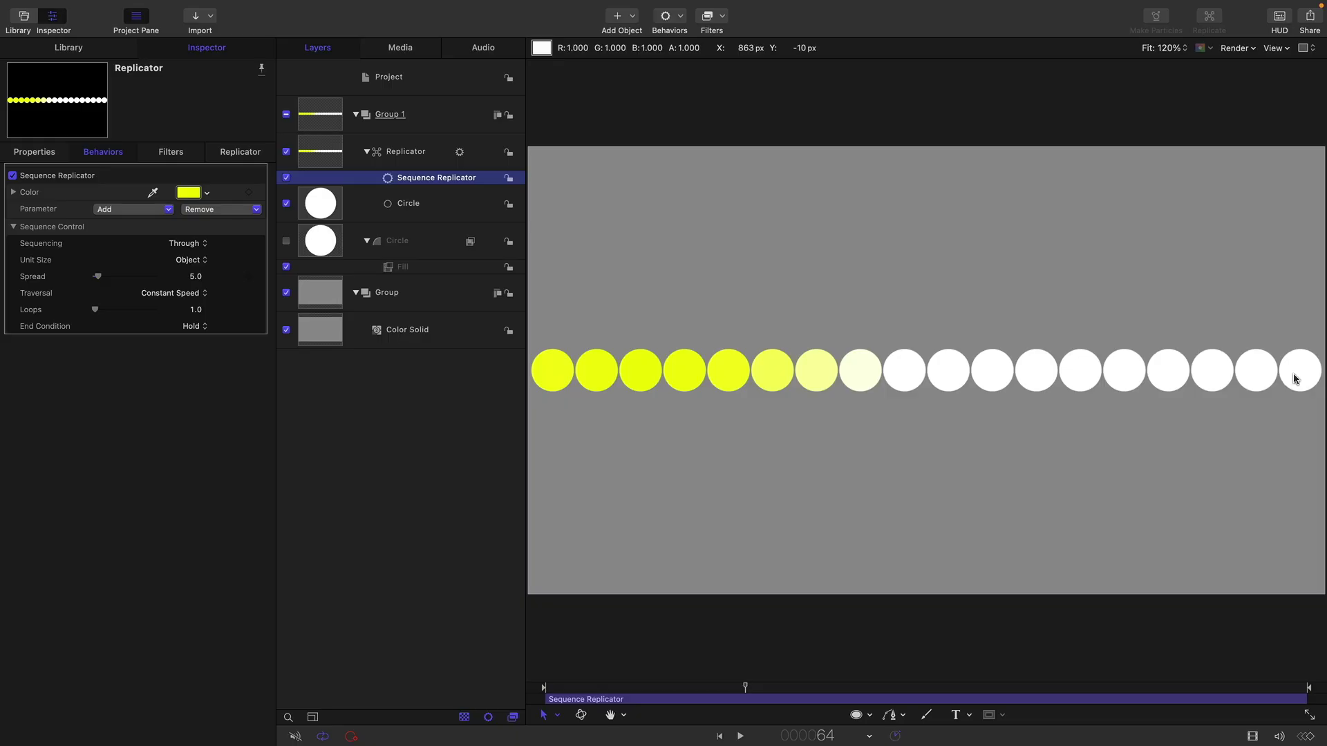
Step: Set the replicator grid to 10 rows with a height of 955 px
left_click(322, 153)
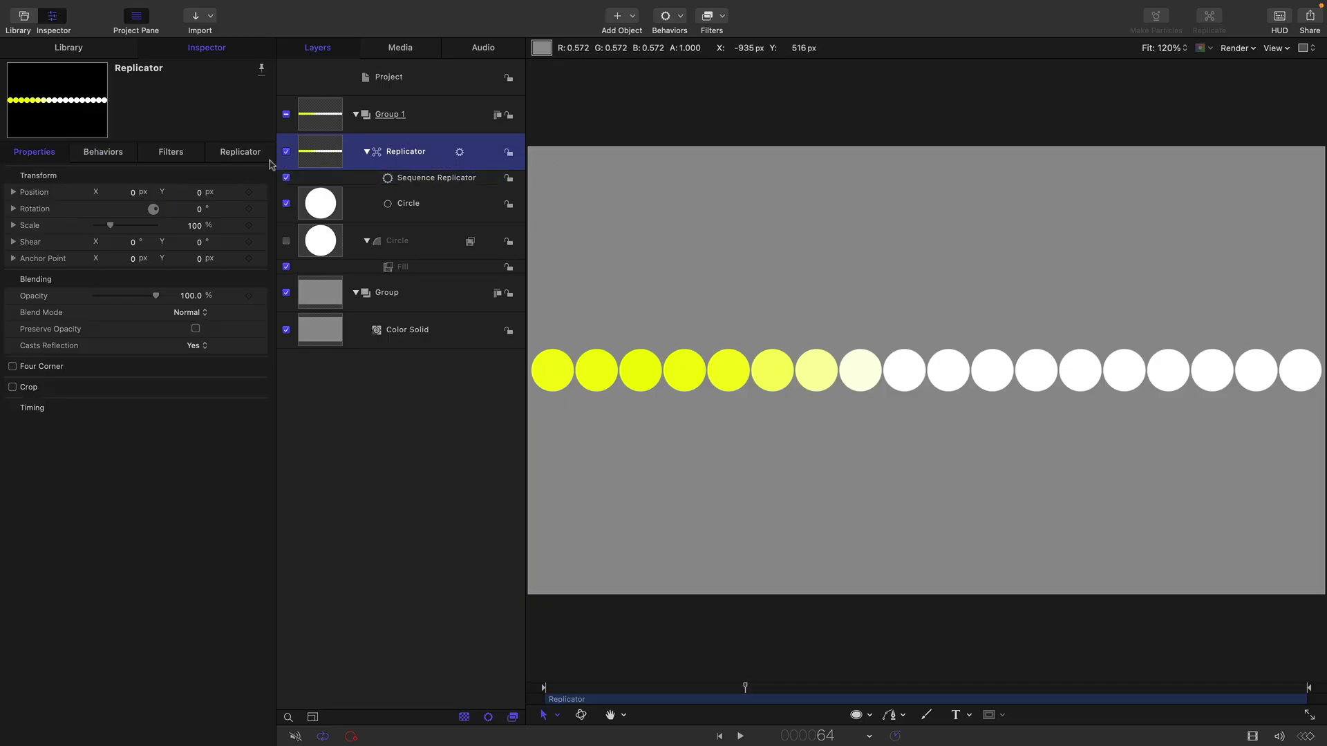
left_click(241, 157)
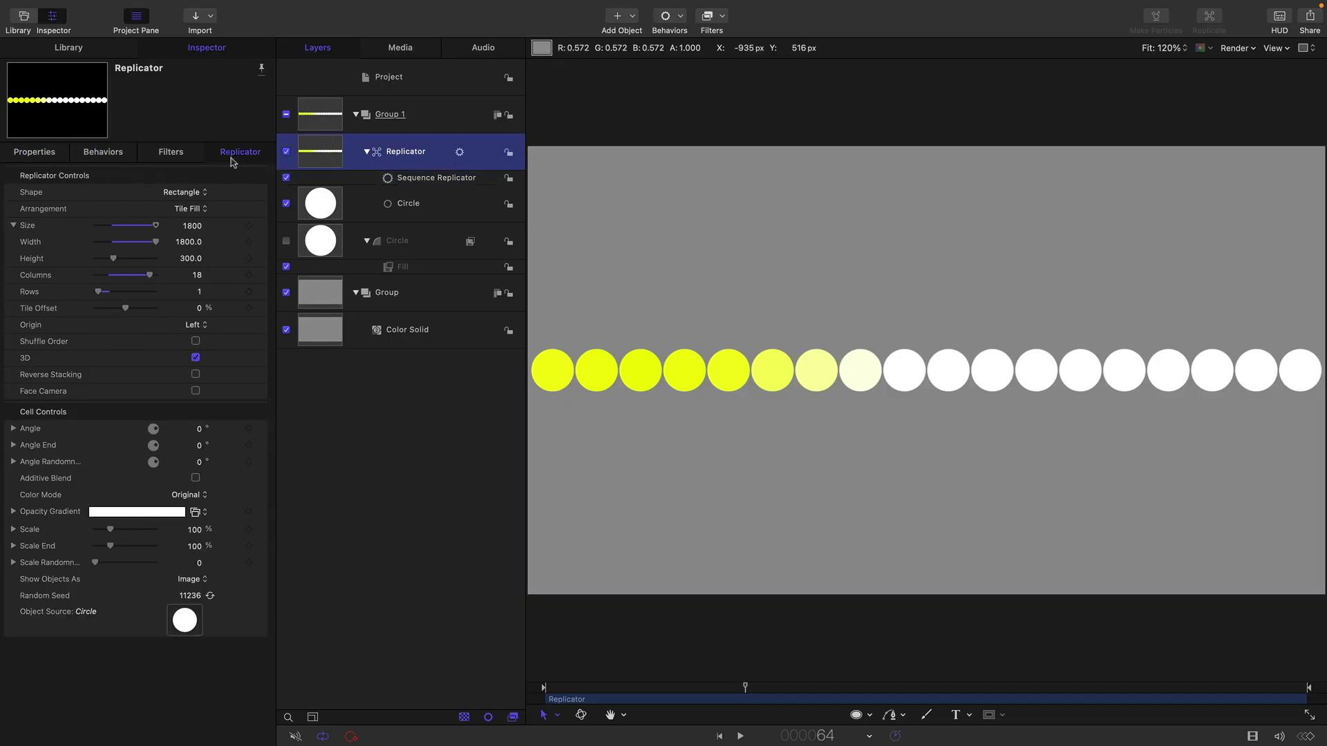
left_click(198, 291)
type("10")
key("Return")
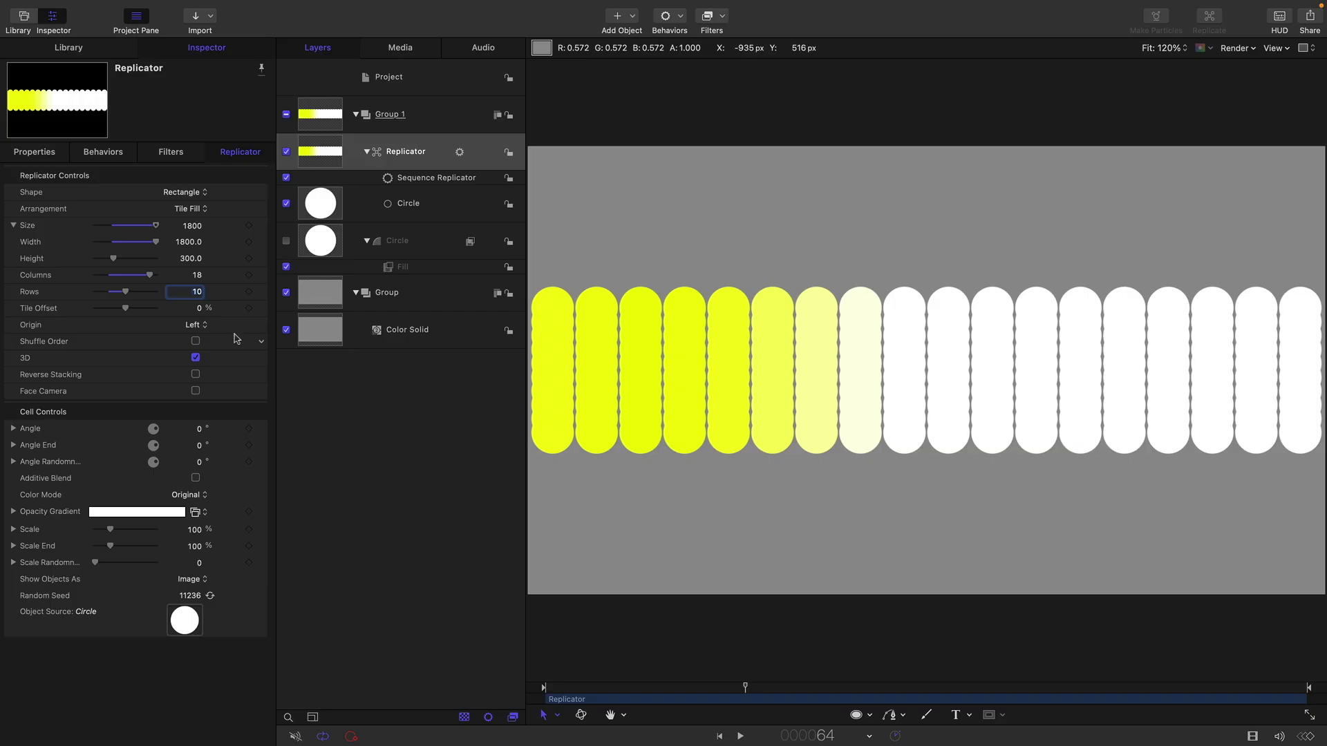
left_click(189, 260)
type("955")
key("Return")
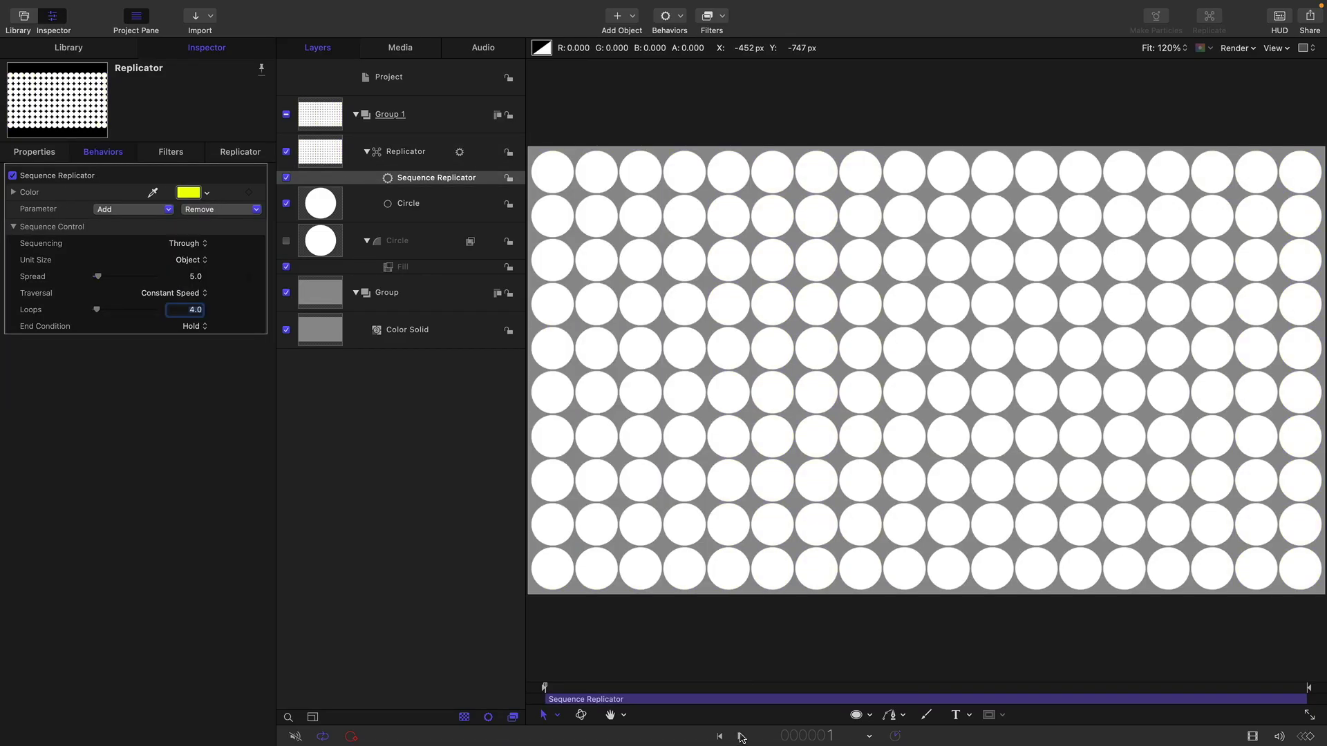
Step: Preview the yellow bands, set the sequence Spread to 0, and switch Unit Size to Custom
left_click(740, 737)
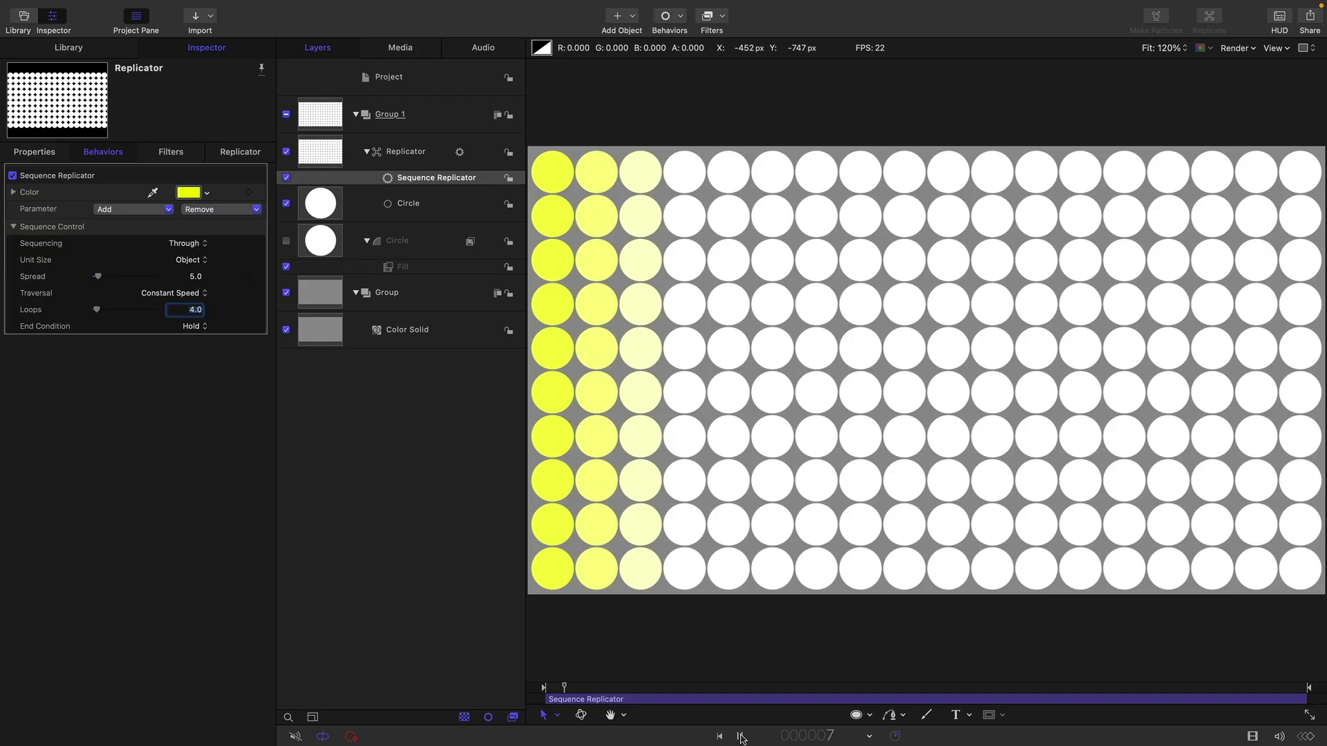
left_click(740, 736)
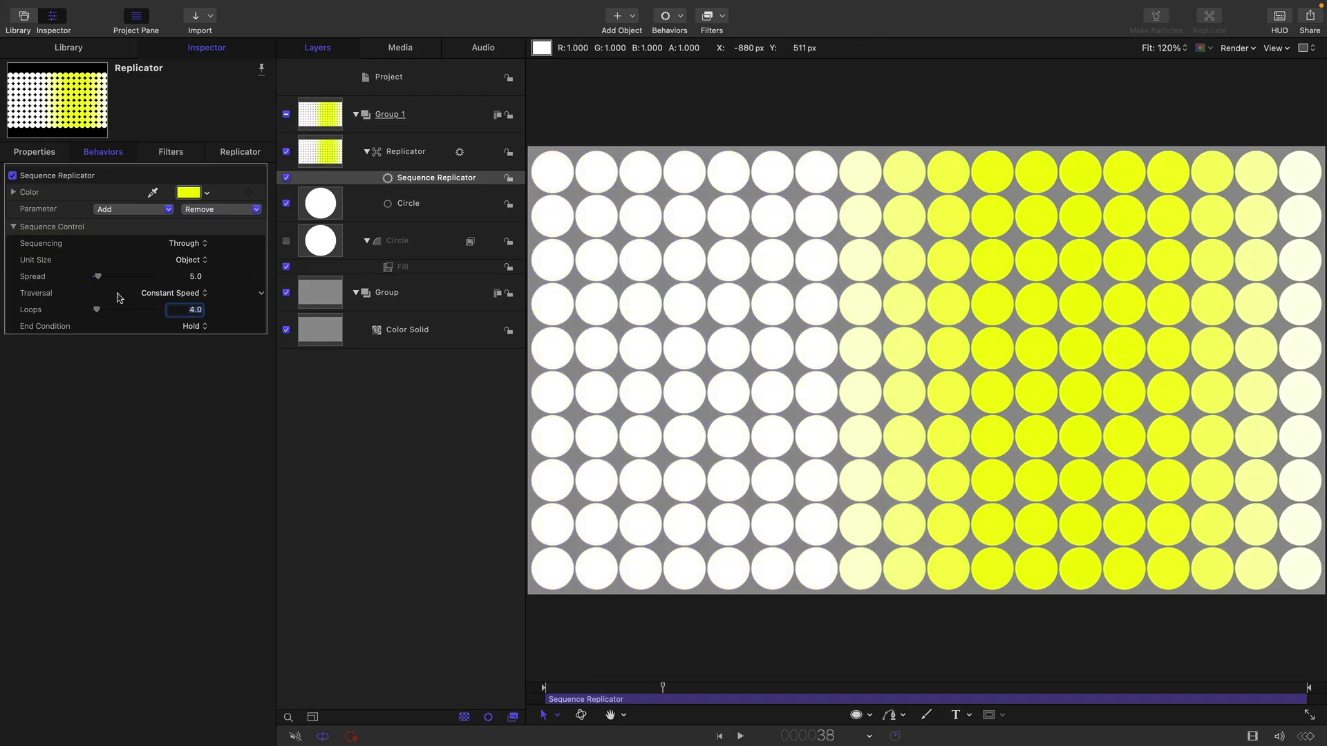
left_click_drag(100, 278, 4, 279)
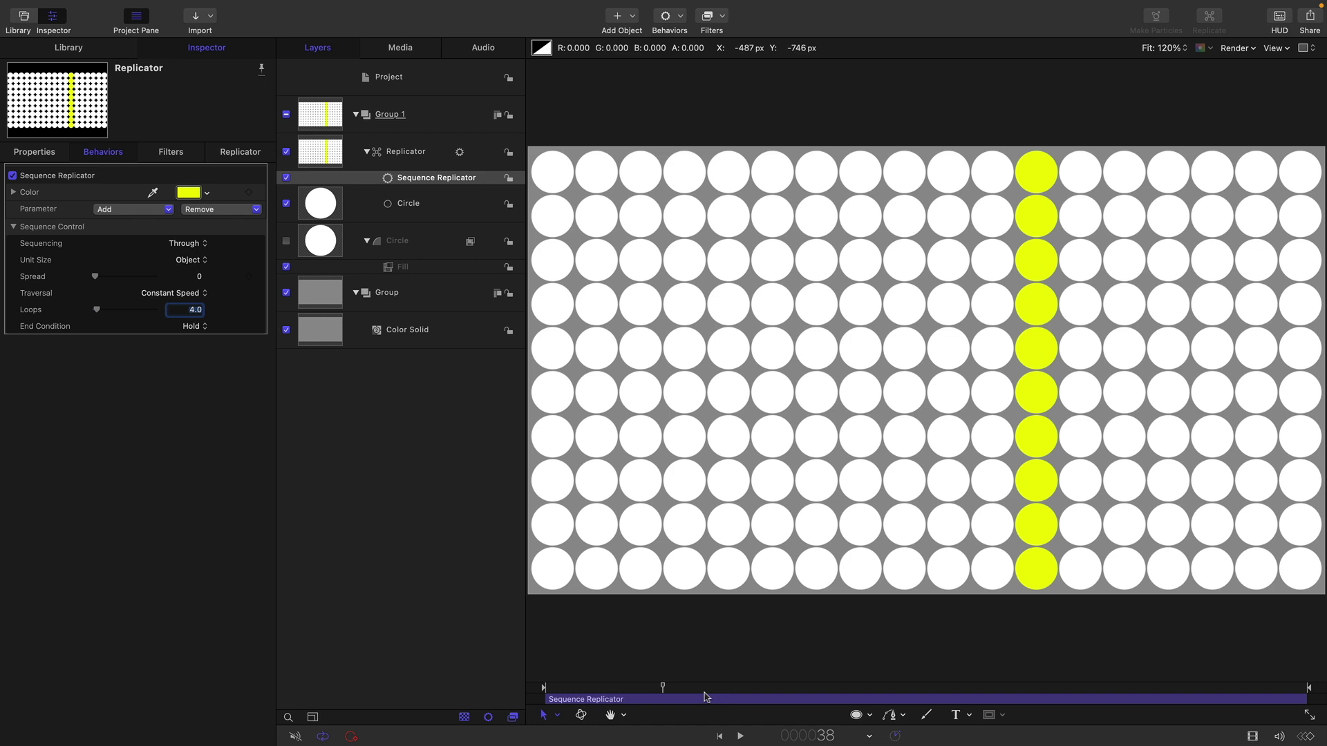
left_click_drag(662, 687, 672, 688)
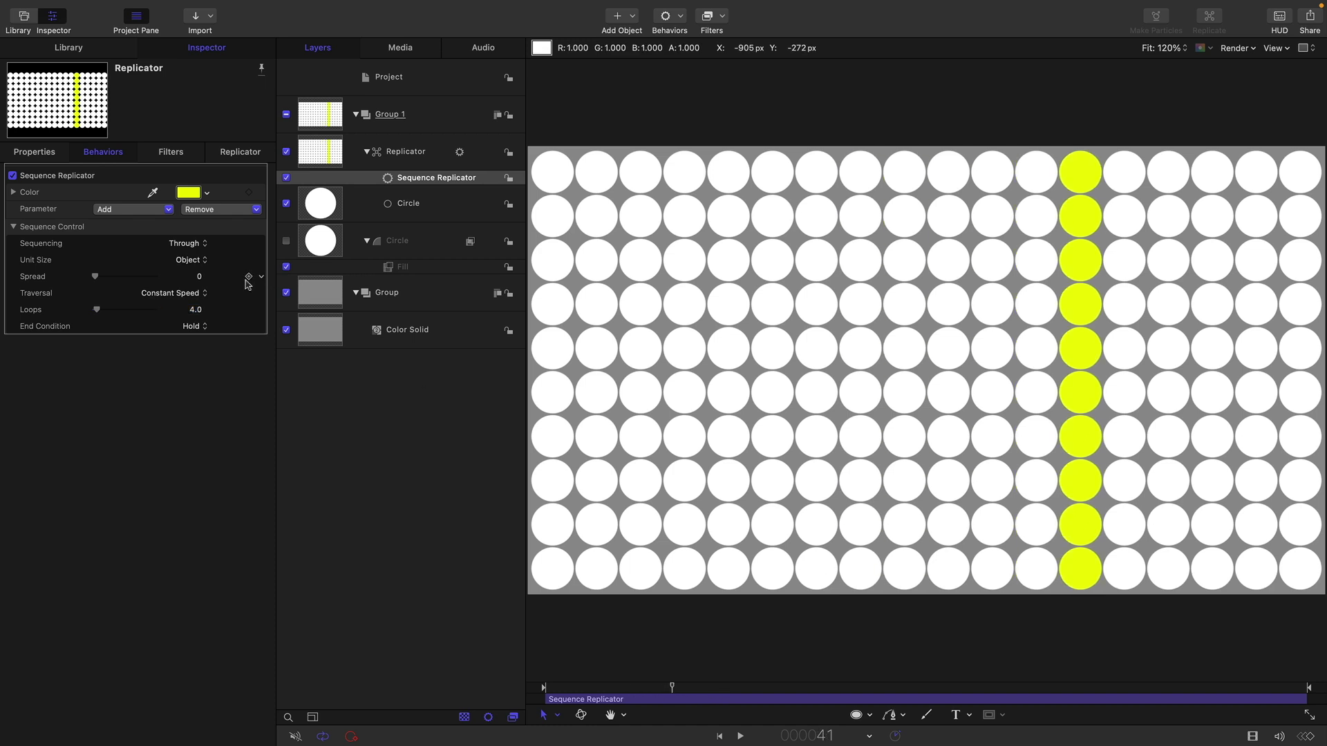
left_click(190, 261)
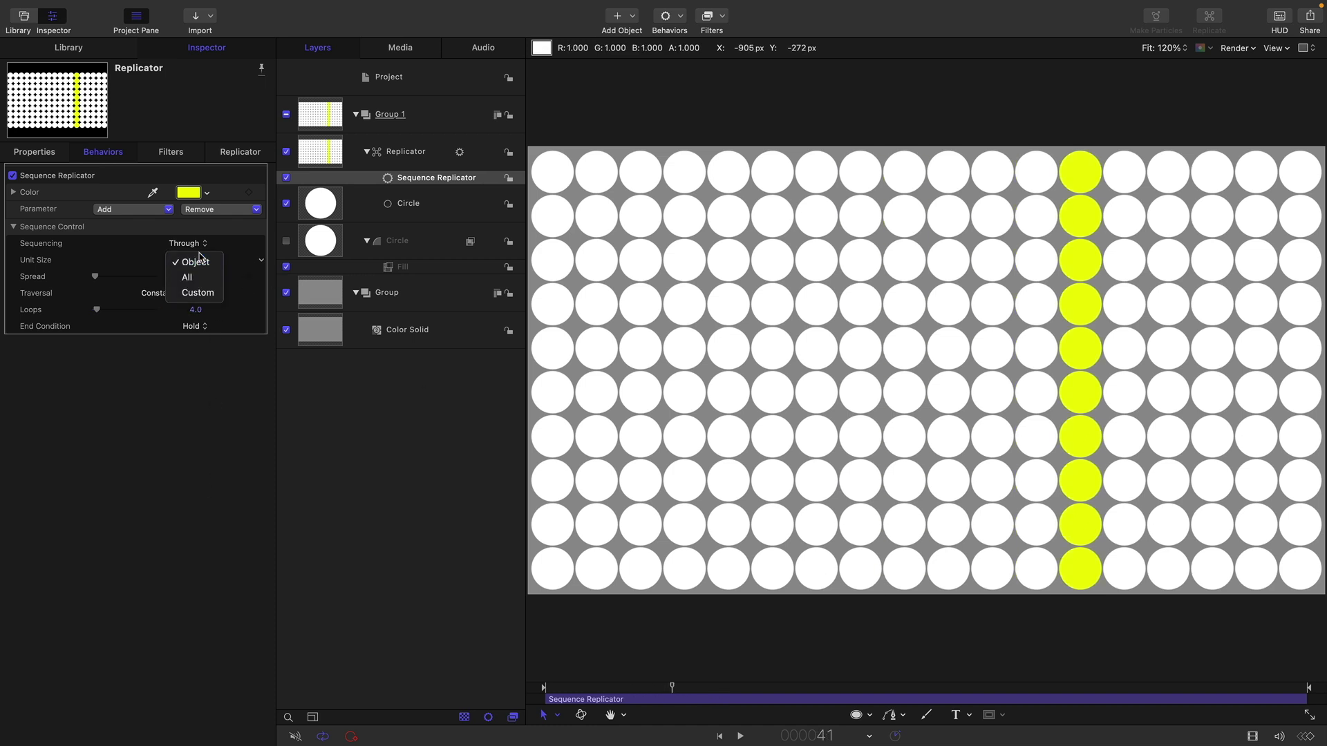
left_click(197, 293)
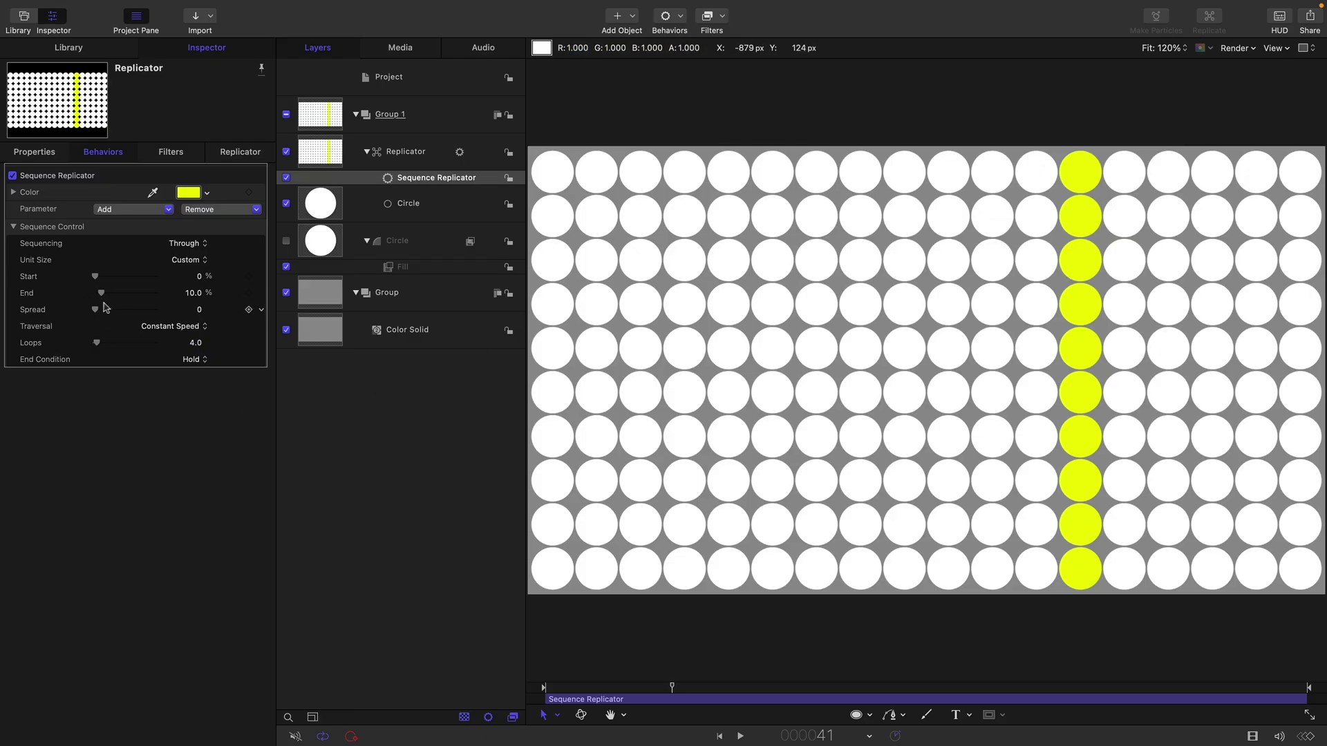
mouse_move(97, 314)
left_mouse_down()
mouse_move(110, 312)
mouse_move(95, 313)
left_mouse_up()
Step: Set the custom range End to 50%, trying 20% and 30% first, and drop Loops to 1
left_click(193, 293)
type("20")
key("Return")
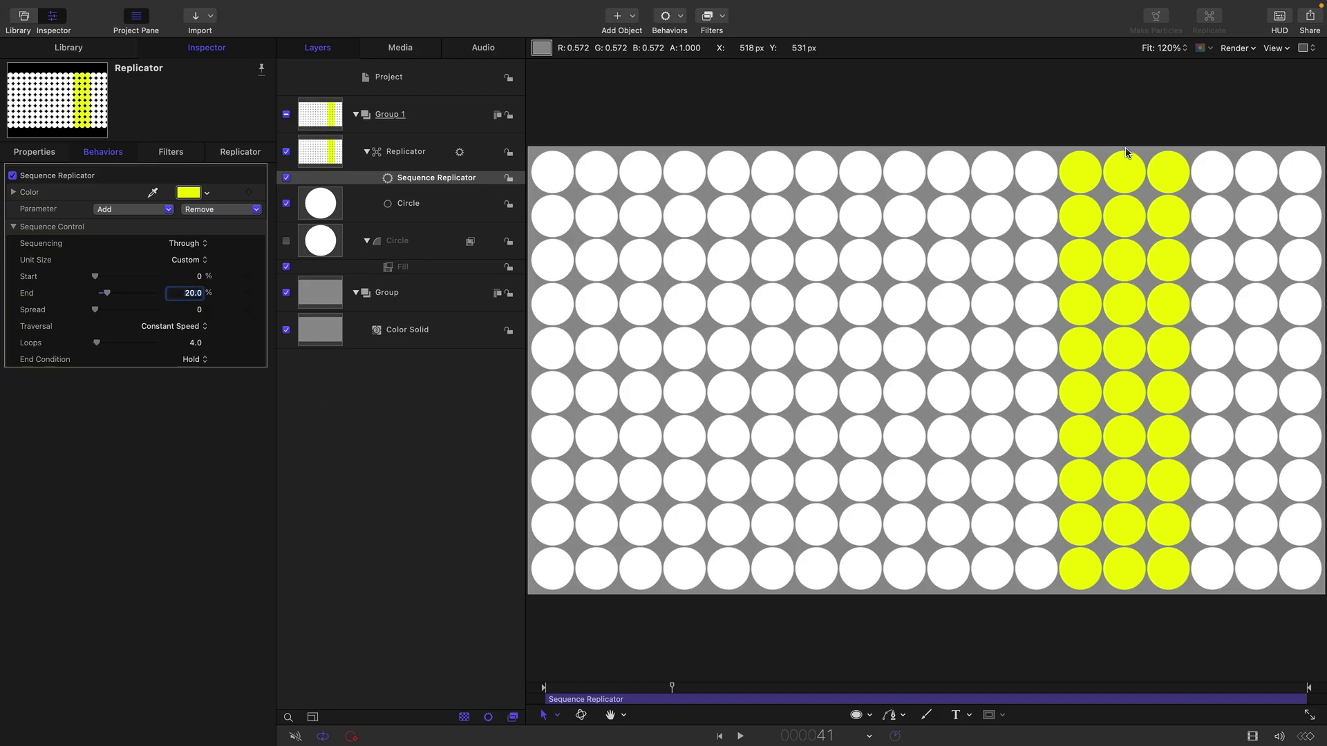
left_click_drag(676, 694, 605, 691)
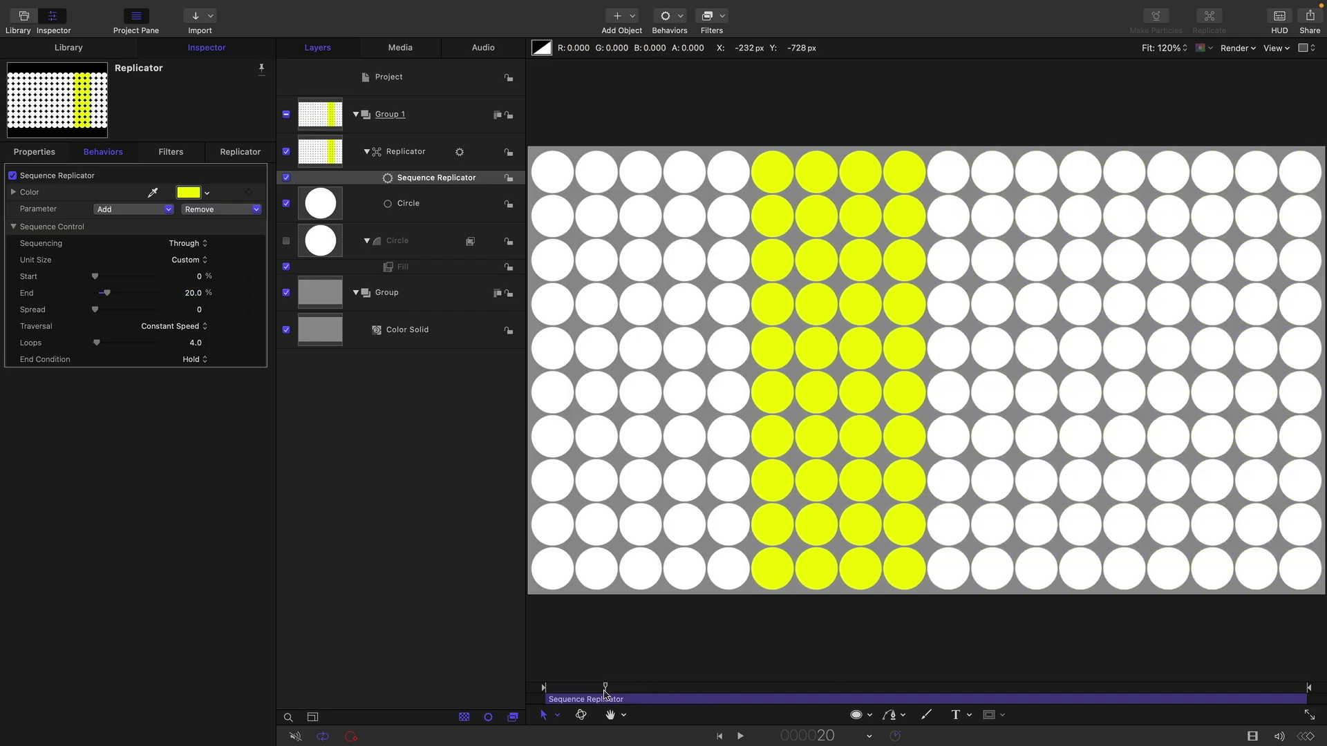
left_click(196, 293)
type("30")
key("Return")
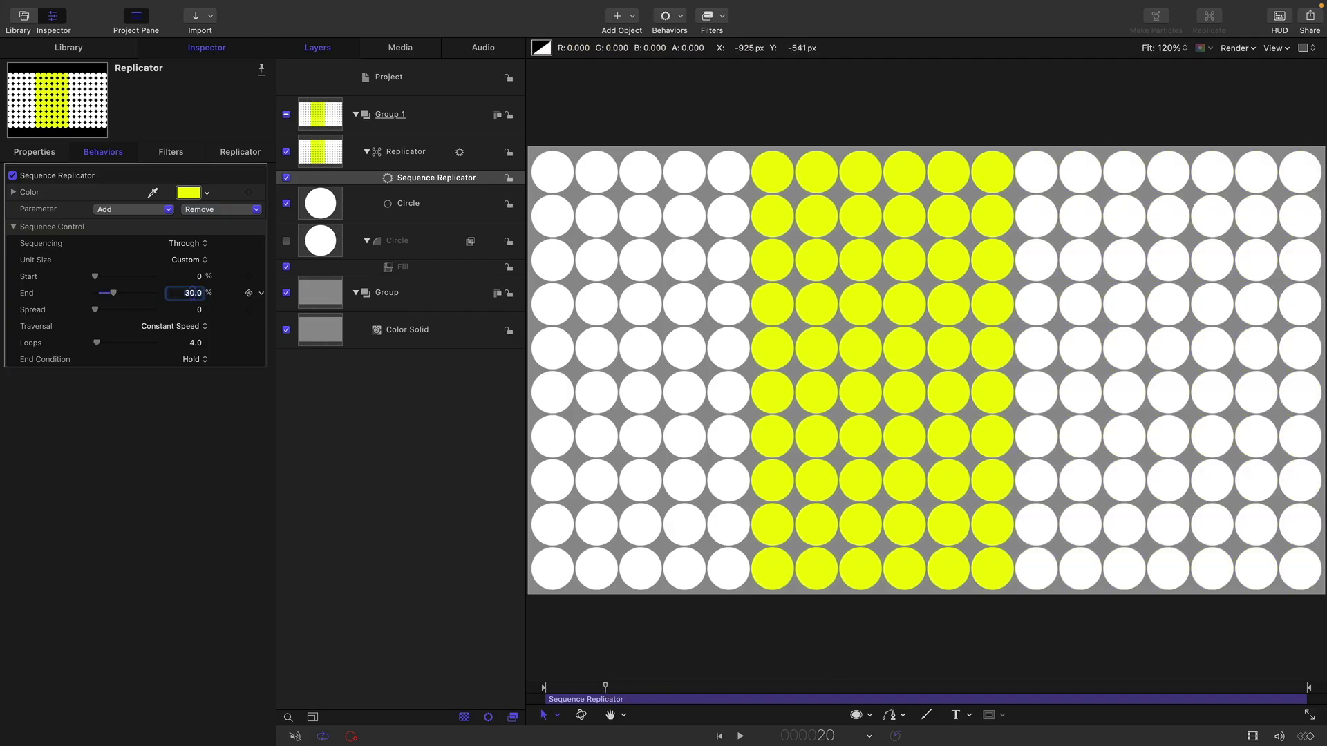
key("Return")
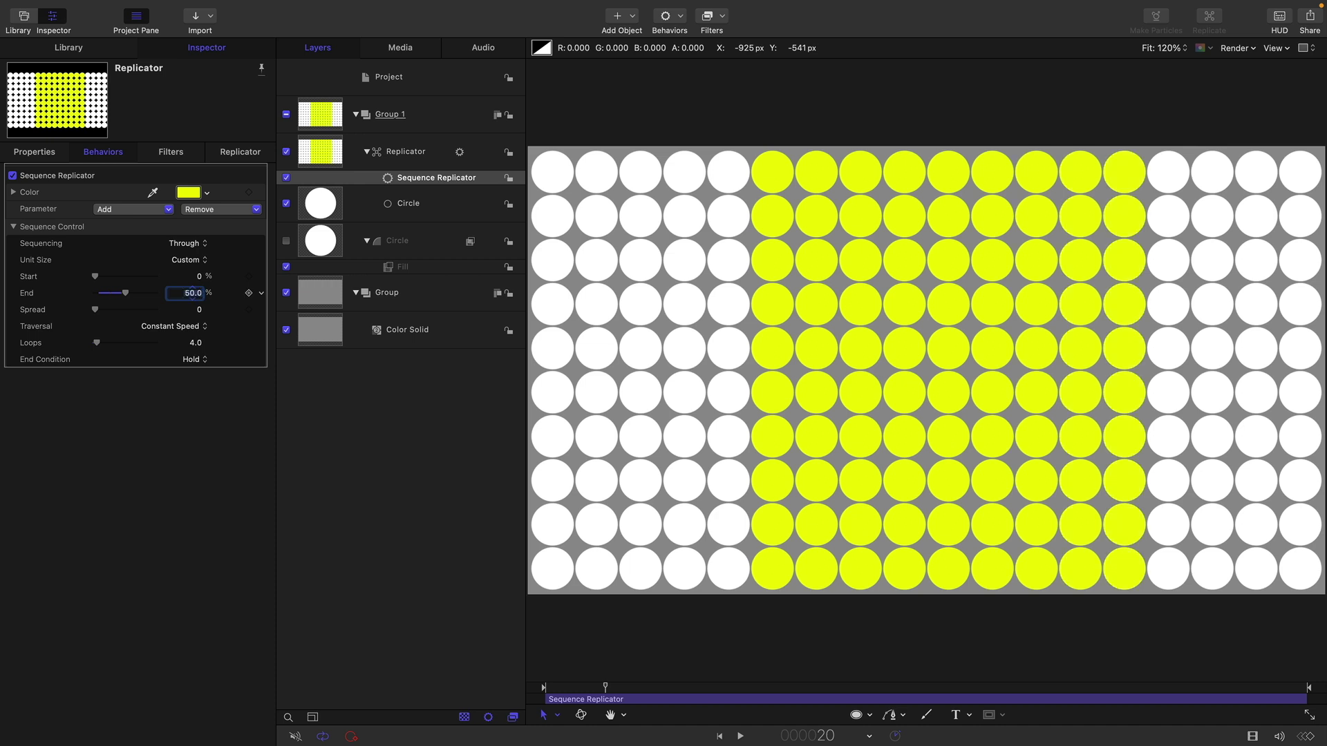
left_click_drag(605, 689, 582, 688)
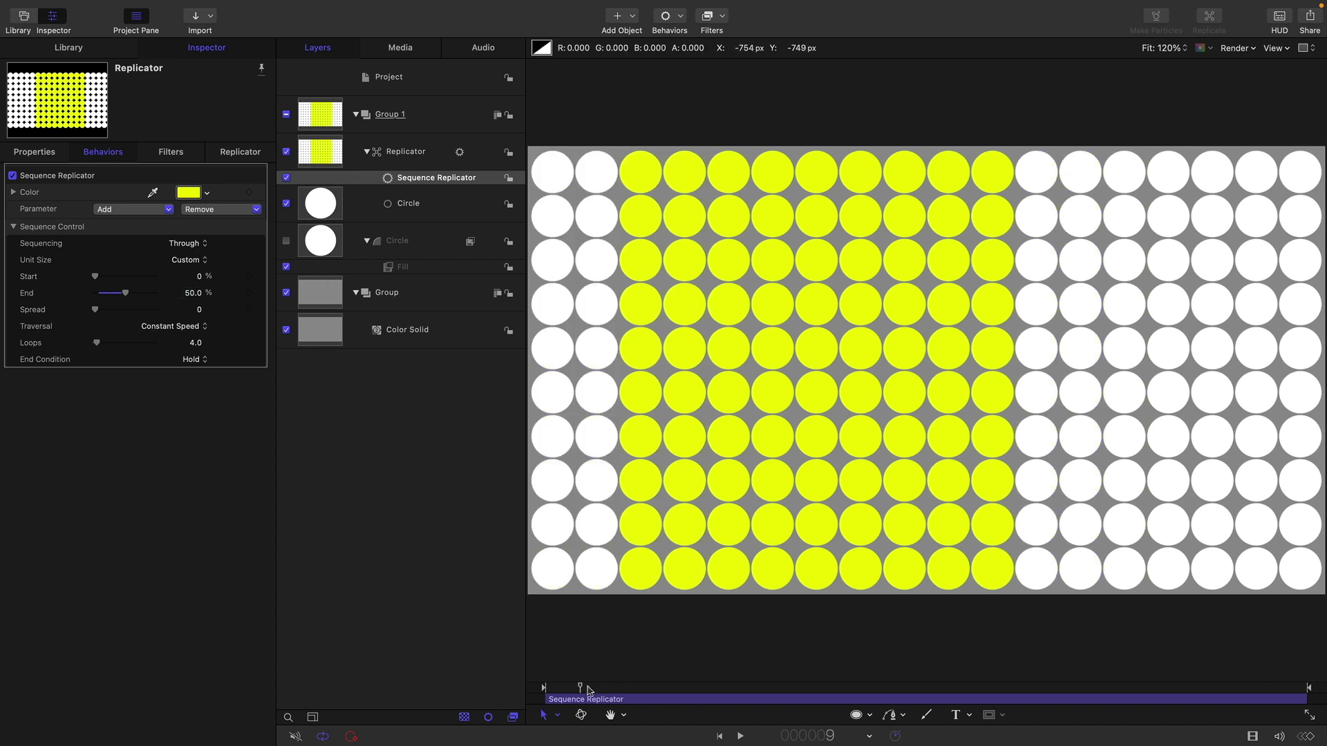
left_click_drag(196, 343, 210, 365)
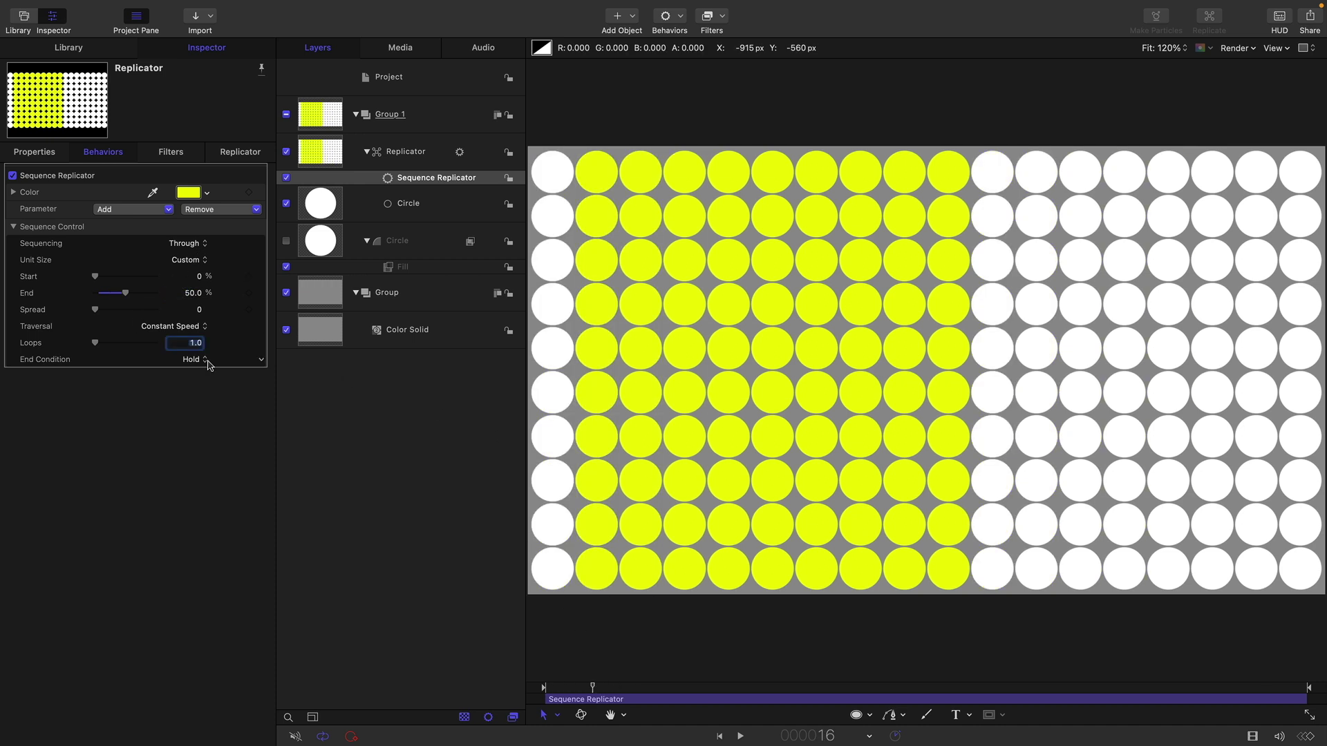
Step: Restore Loops to 4 and add a sequenced Scale parameter set to 50%
key("super+z")
left_click(114, 209)
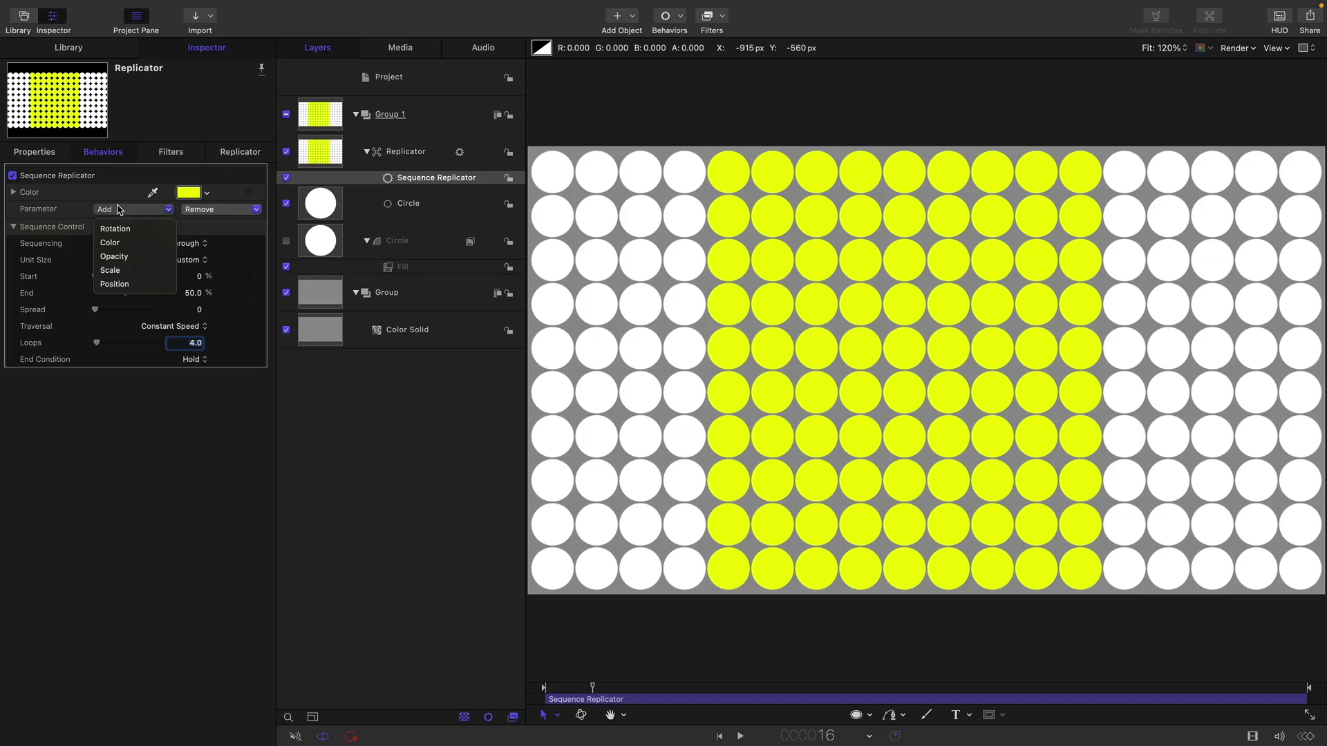
left_click(112, 271)
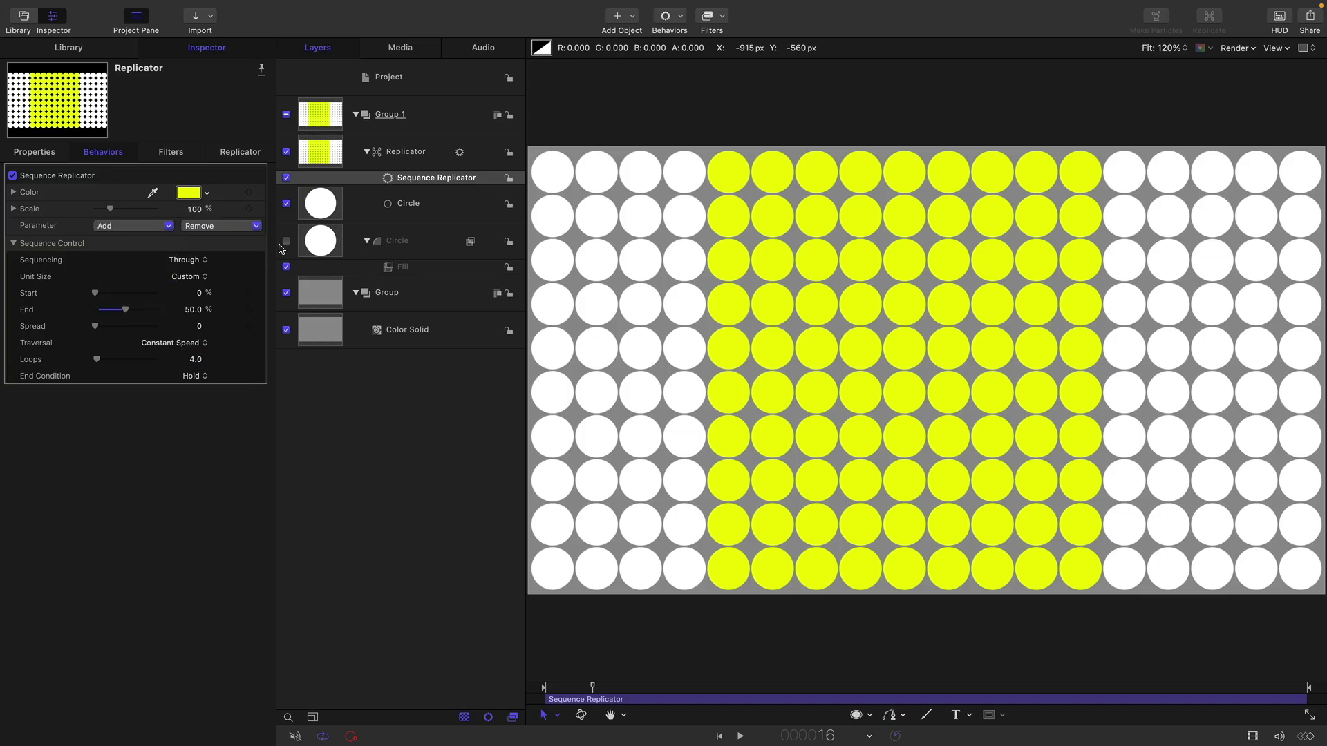
left_click(195, 210)
type("50")
key("Return")
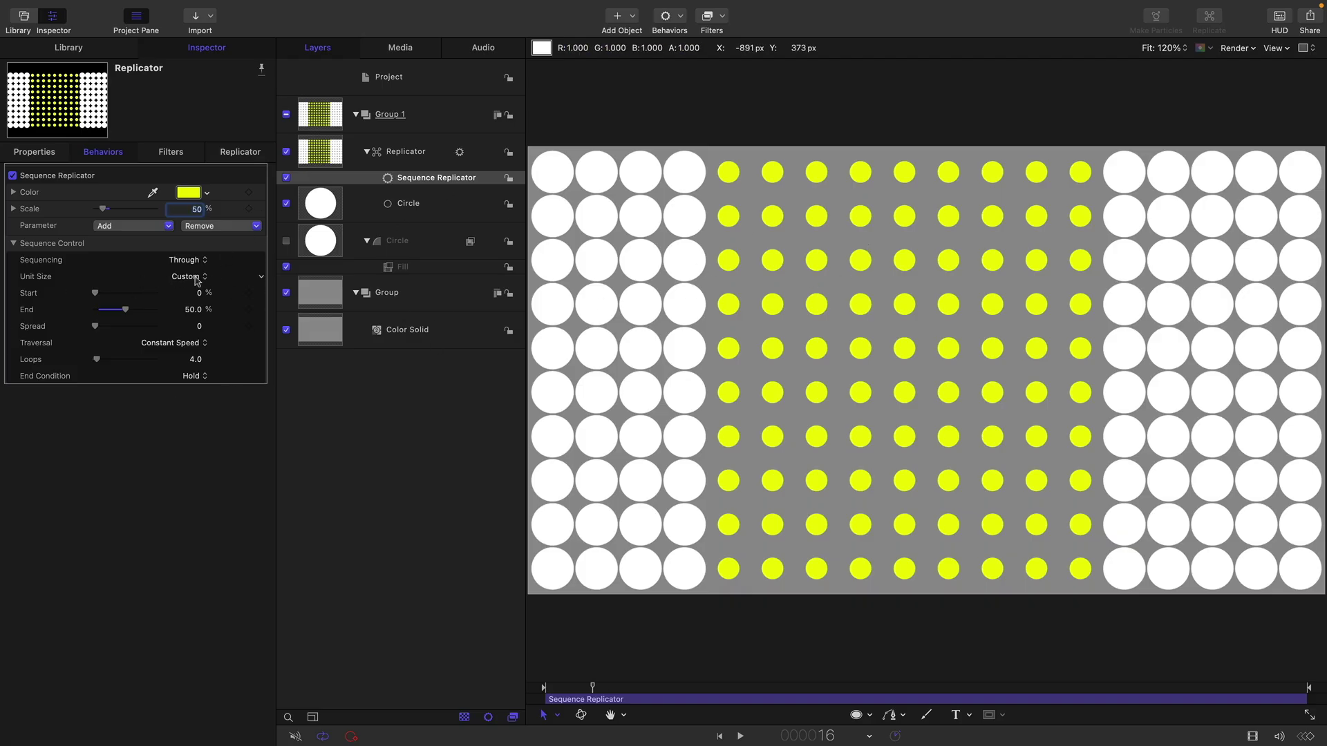
Step: Set Traversal to Custom with Start 40% and Location pulled back to about 4.28%
left_click(173, 349)
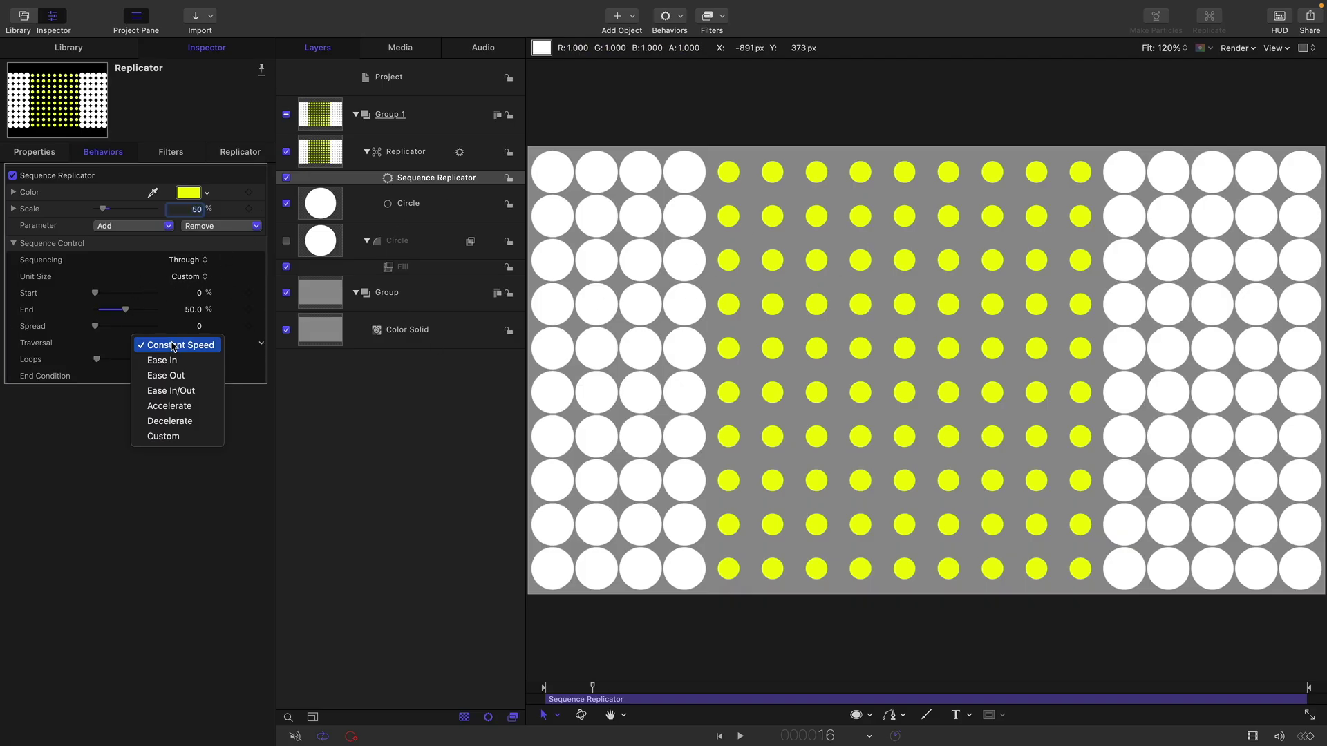
left_click(189, 437)
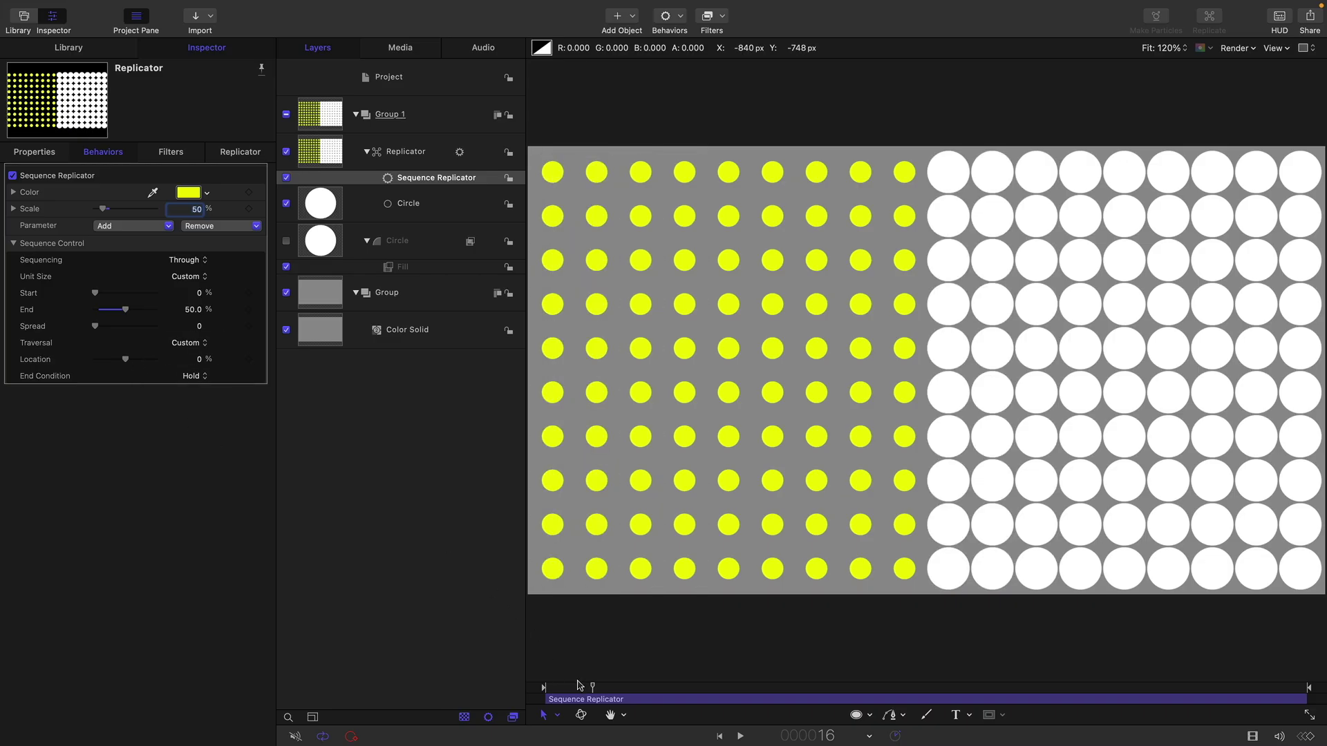
left_click_drag(591, 688, 486, 687)
left_click_drag(127, 363, 130, 359)
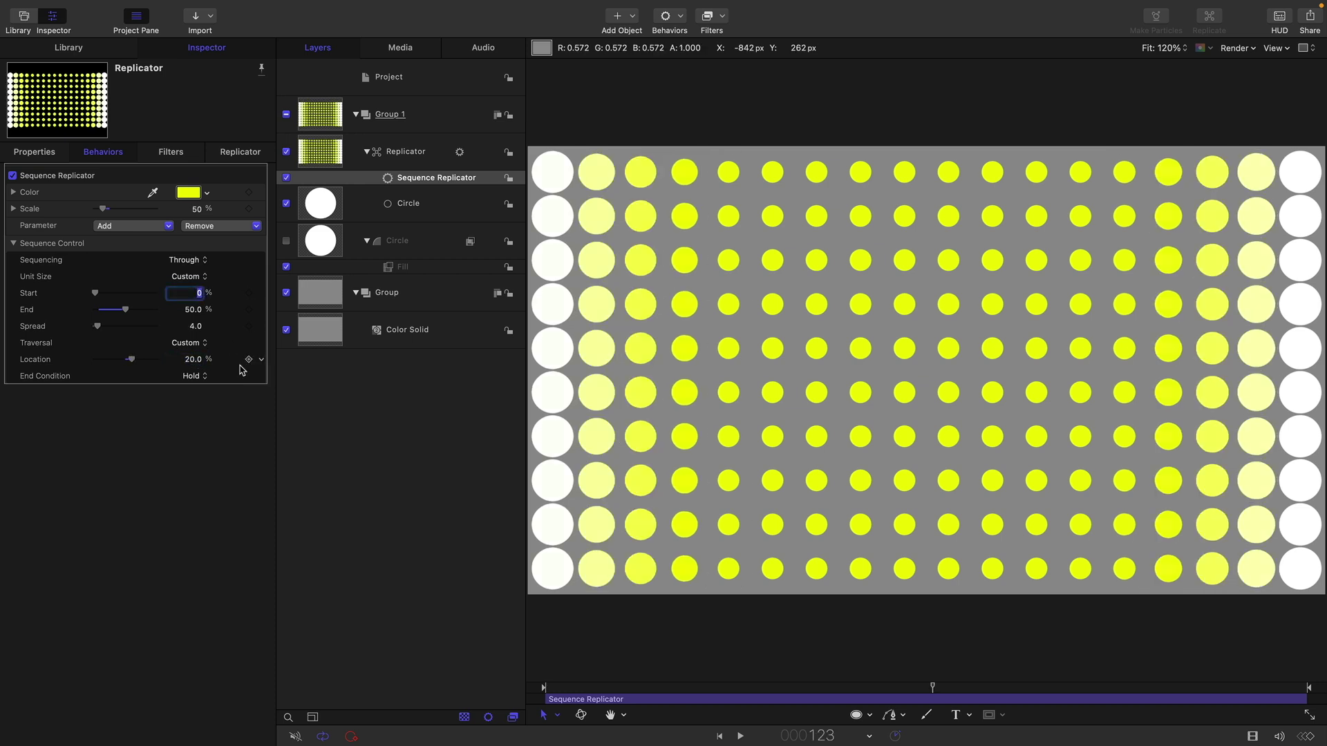
type("40")
key("Return")
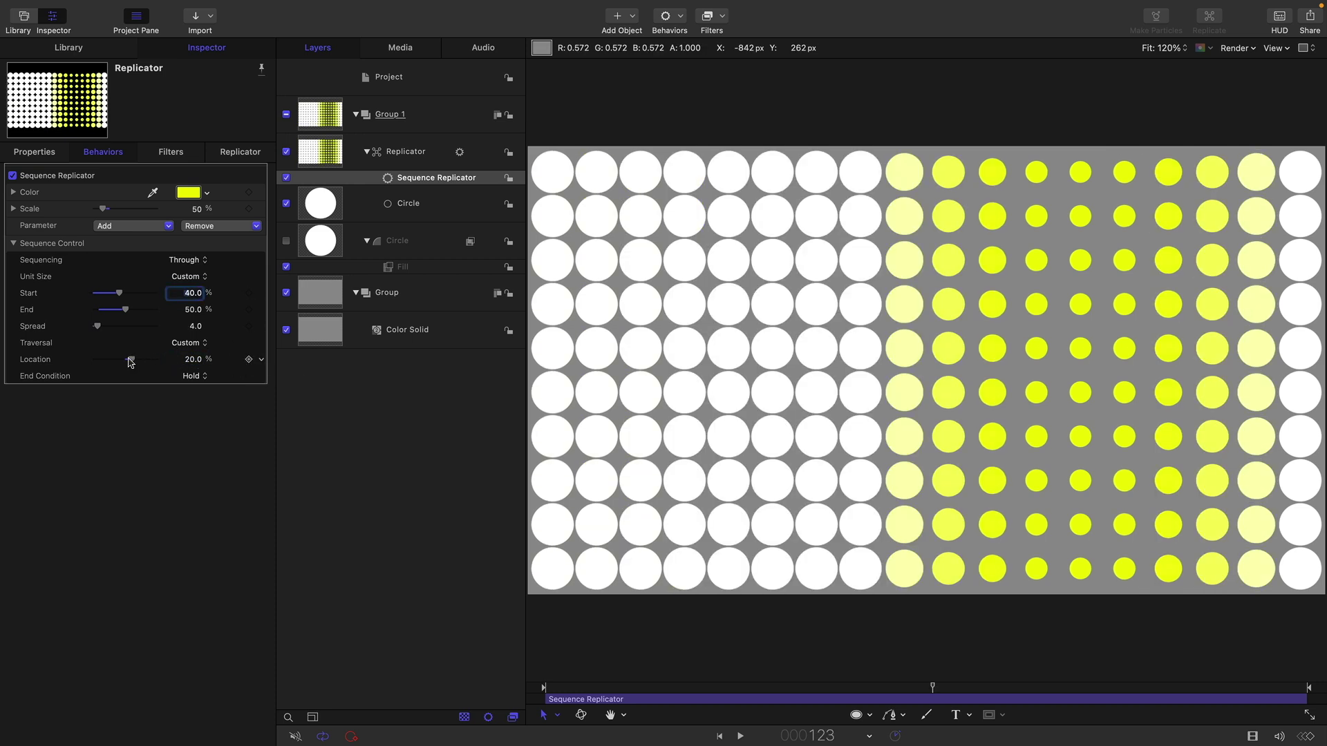
left_click_drag(131, 359, 125, 359)
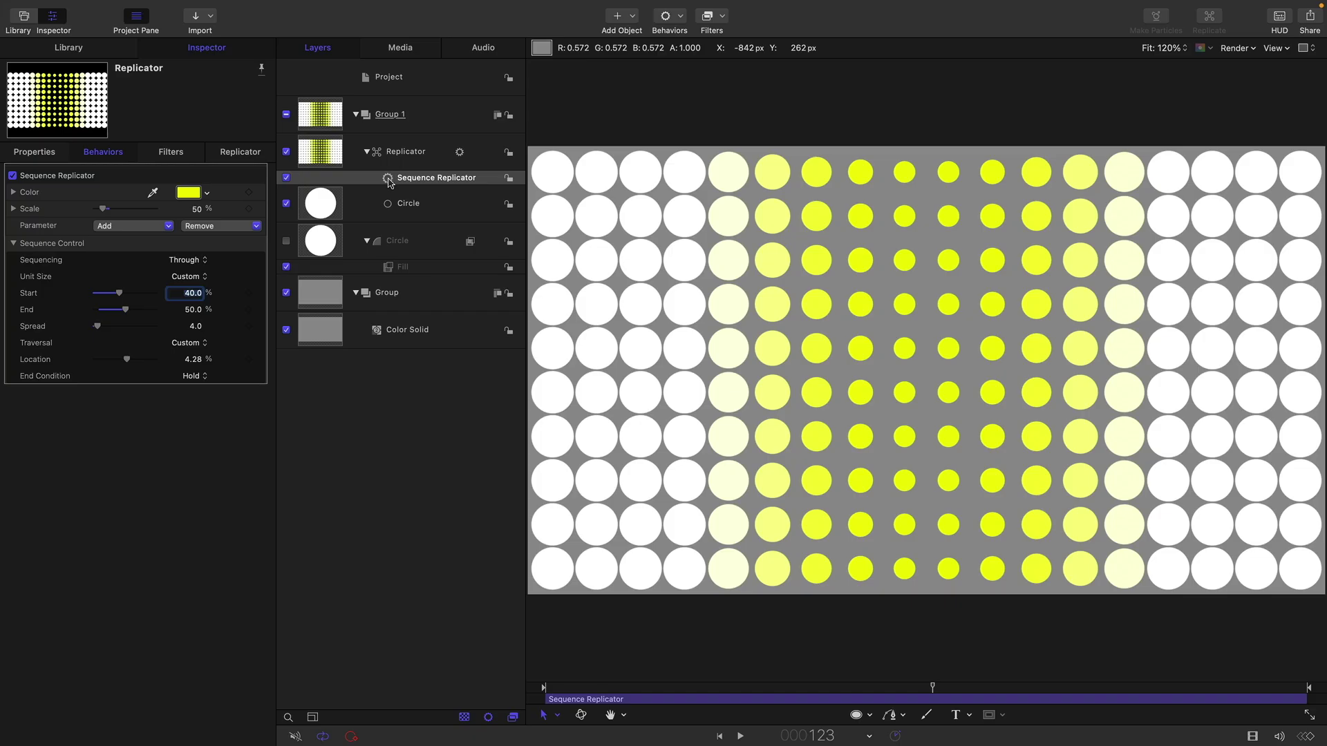
left_click(323, 154)
Step: Add a second Sequence Replicator behavior to the replicator with a Scale parameter
left_click(676, 16)
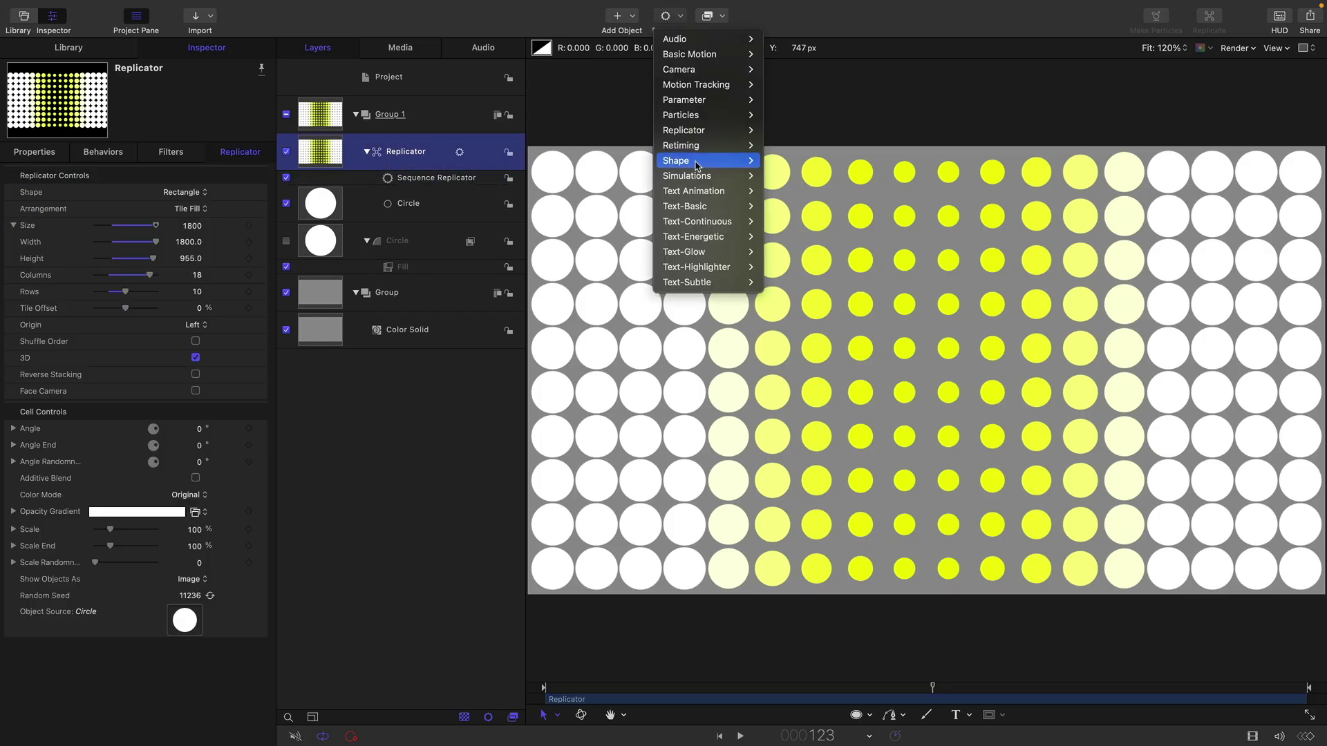
mouse_move(719, 130)
left_click(813, 129)
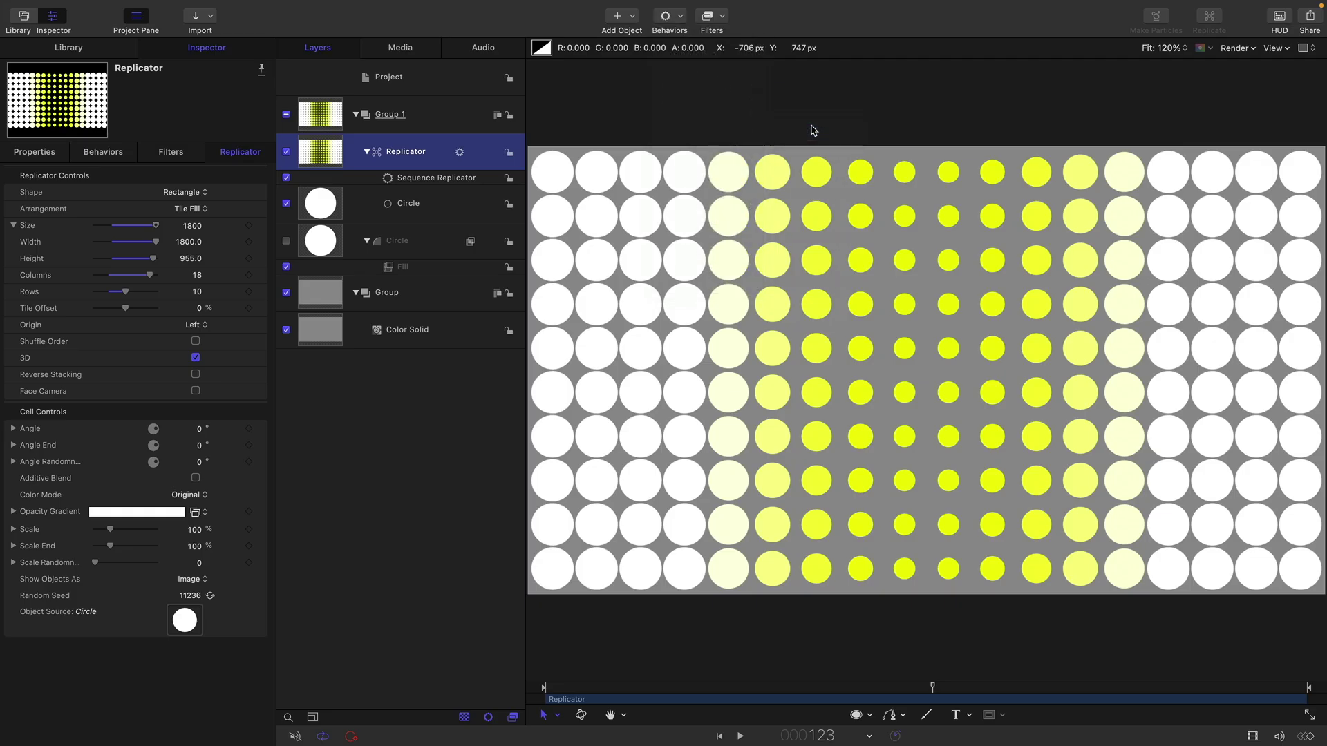
left_click(133, 193)
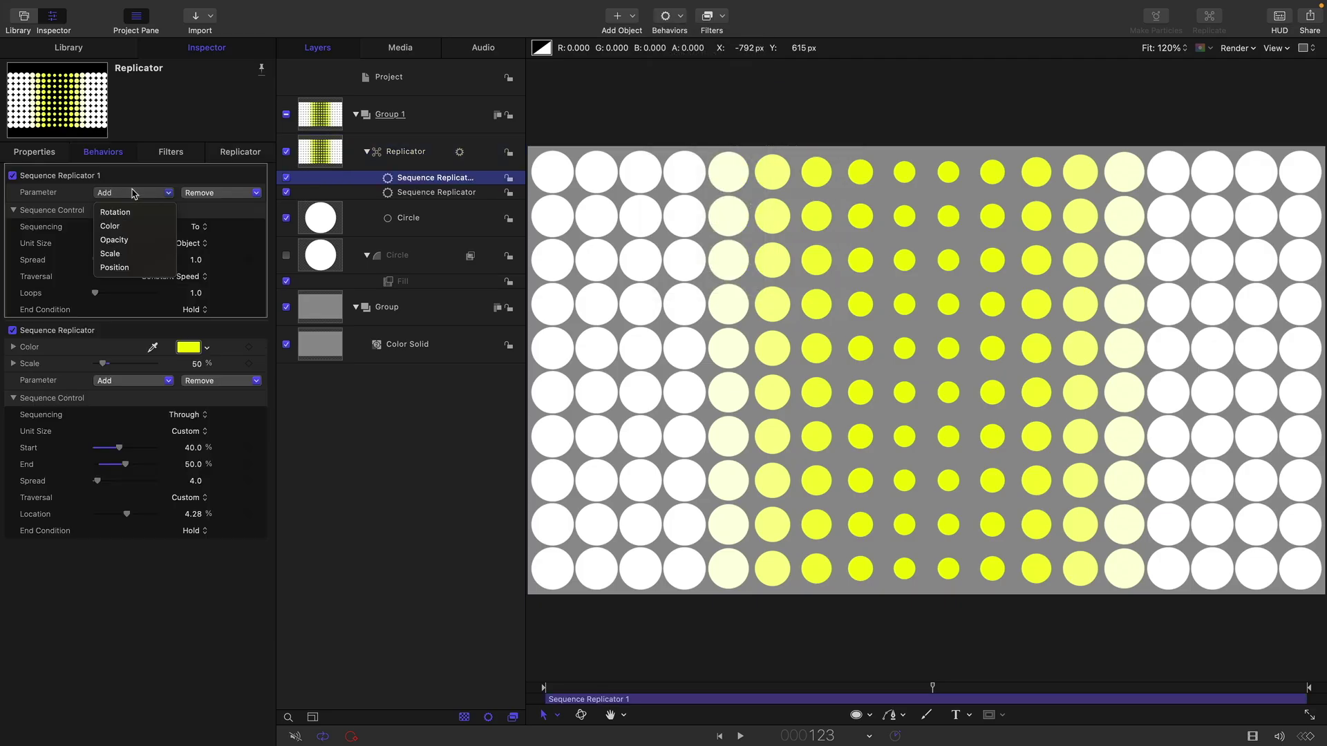
left_click(111, 254)
Step: Set the new sequence's sequencing to Through and scrub the timeline to check the effect
left_click(198, 244)
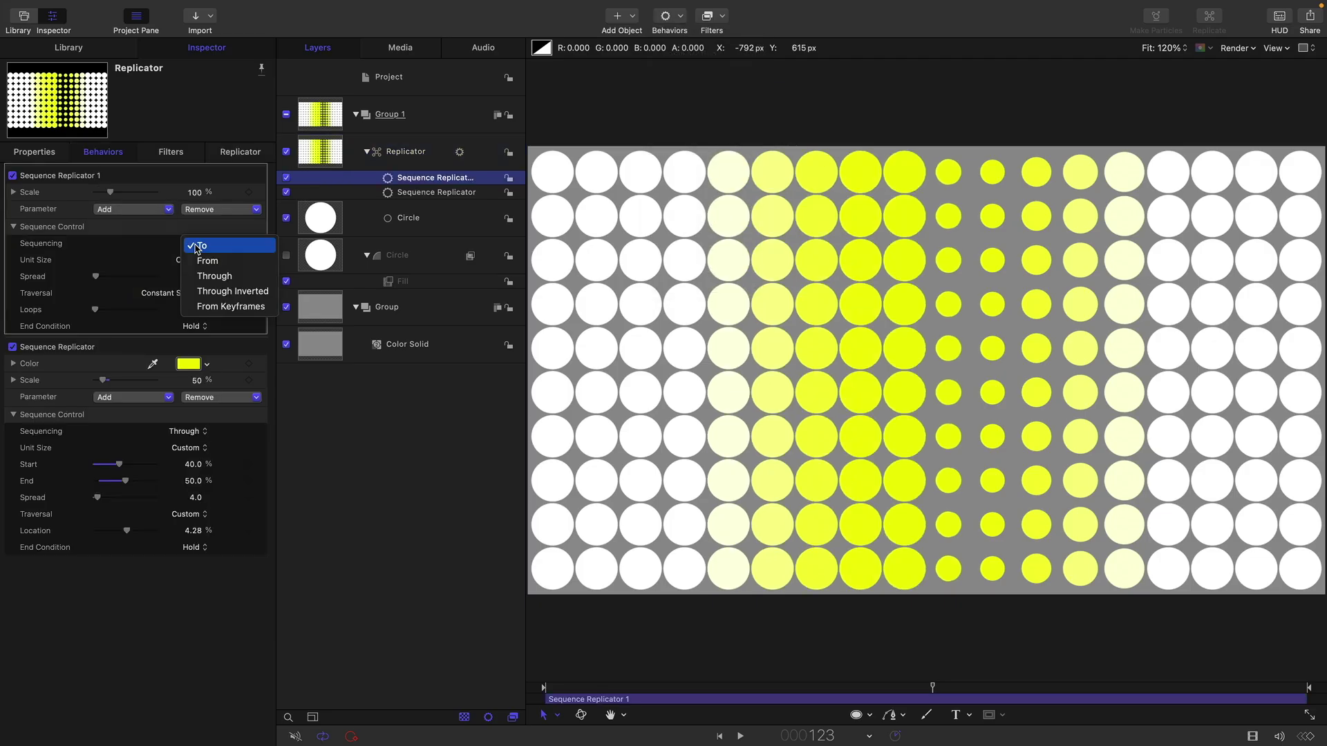
left_click(212, 277)
left_click_drag(827, 689, 672, 639)
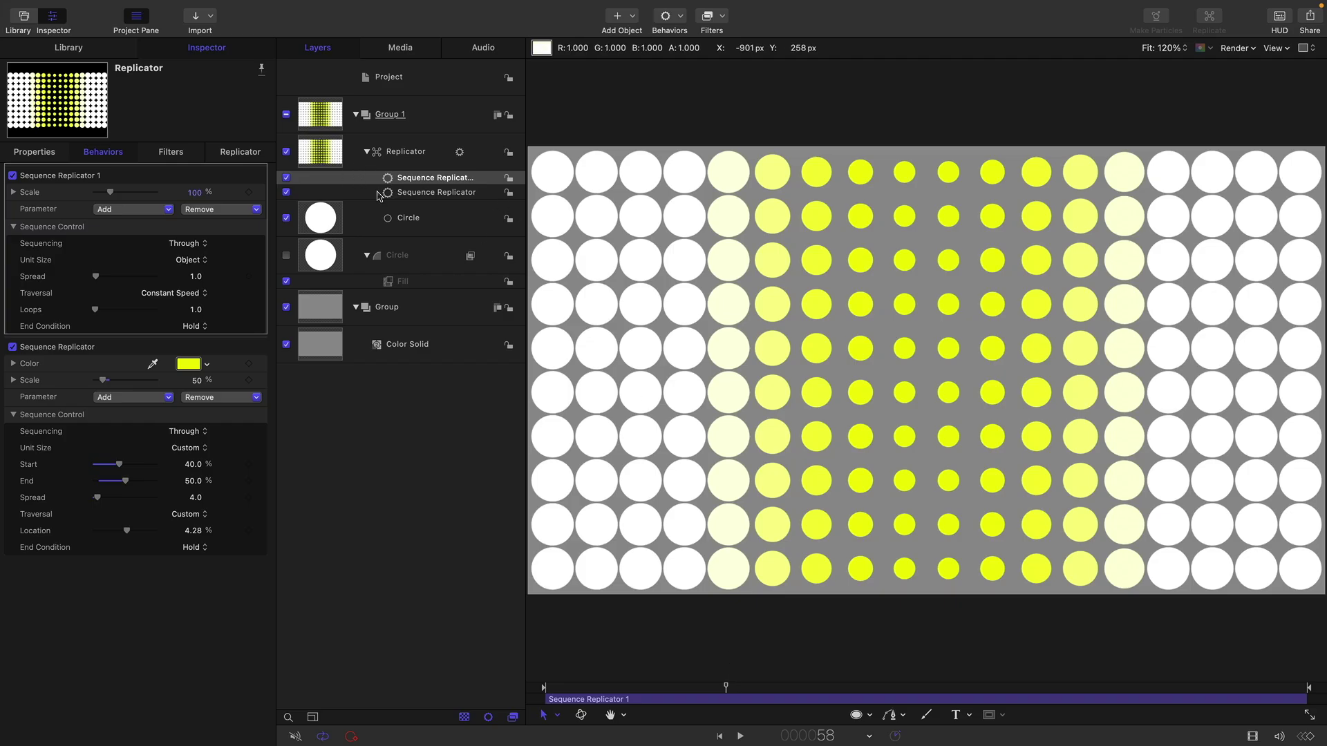
left_click_drag(726, 688, 849, 691)
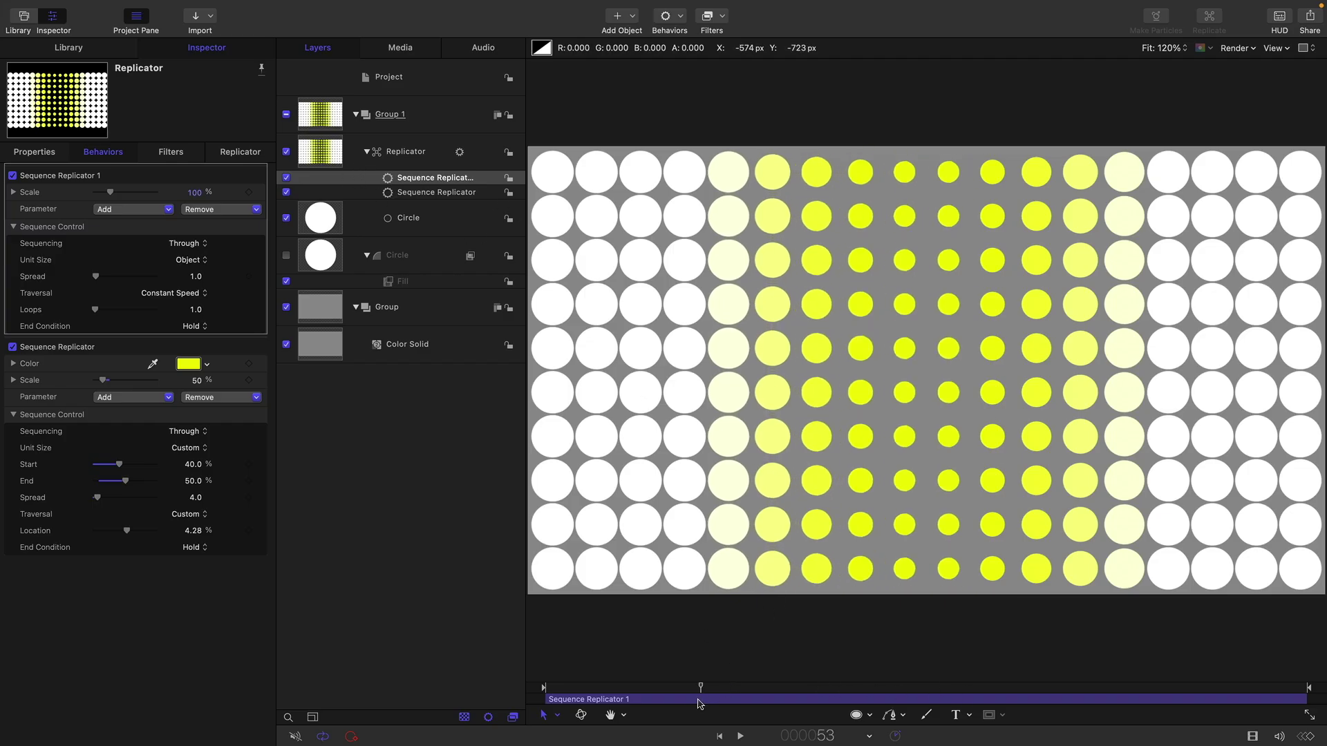
mouse_move(698, 704)
left_mouse_down()
mouse_move(892, 690)
mouse_move(717, 689)
left_mouse_up()
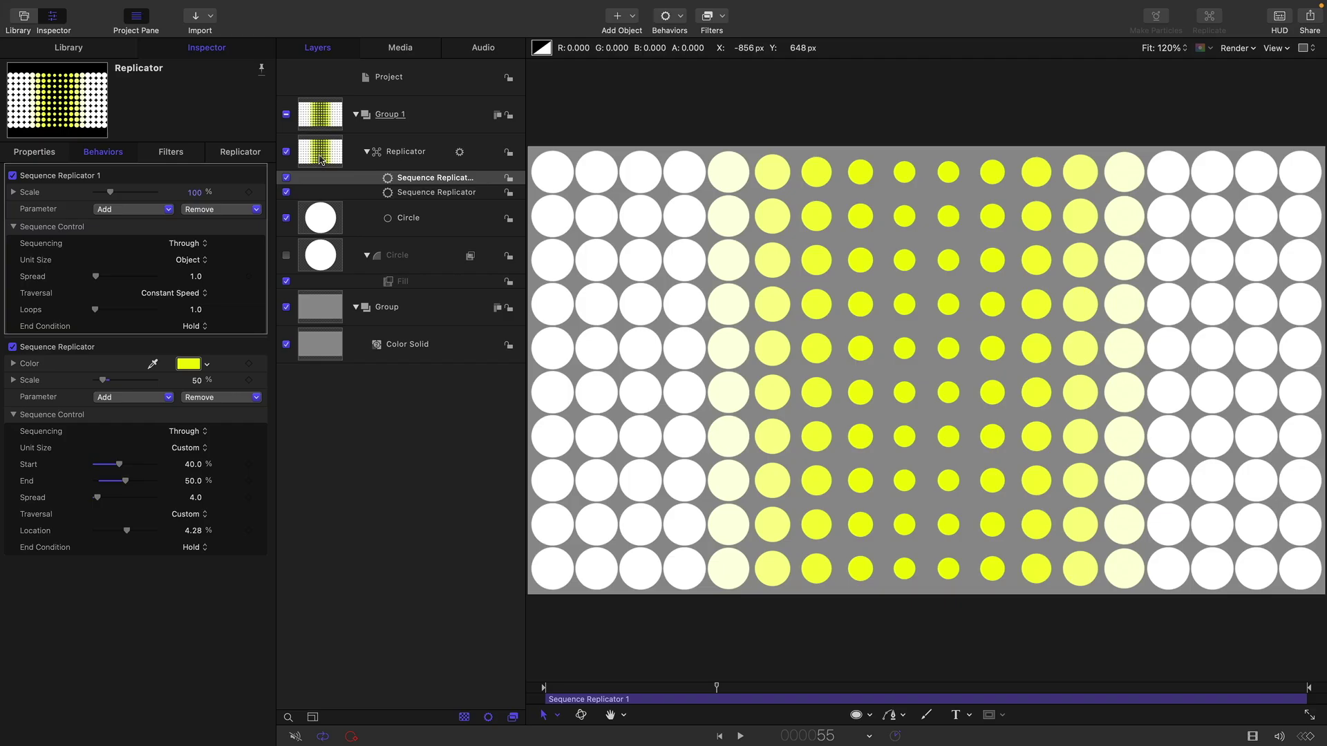